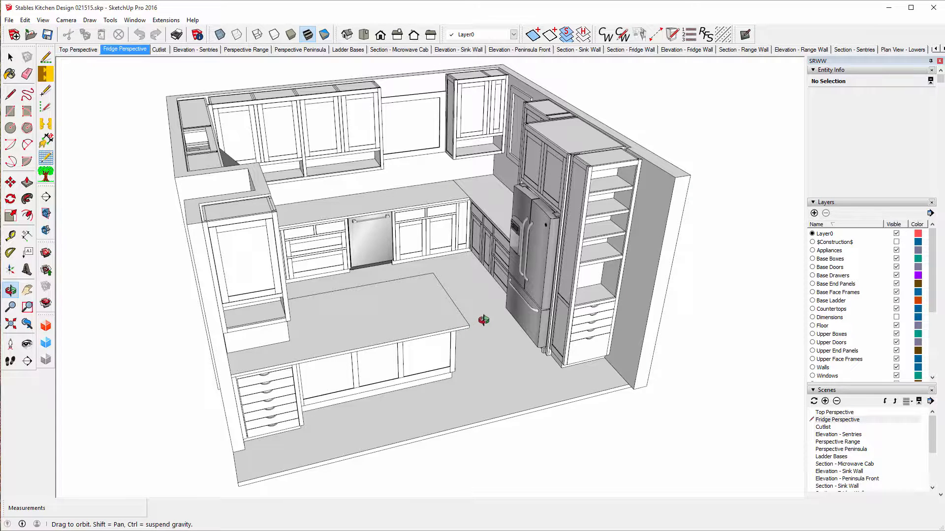
drag(484, 320, 320, 305)
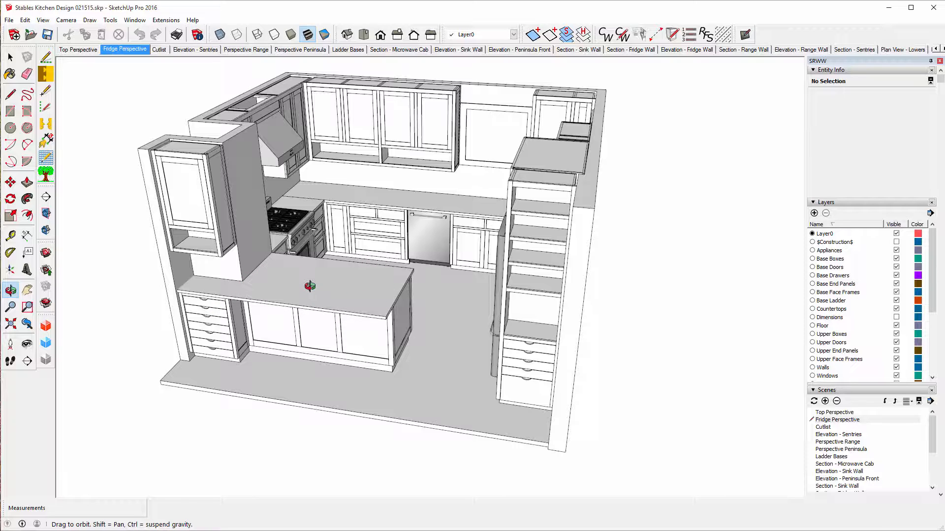
drag(439, 302, 386, 321)
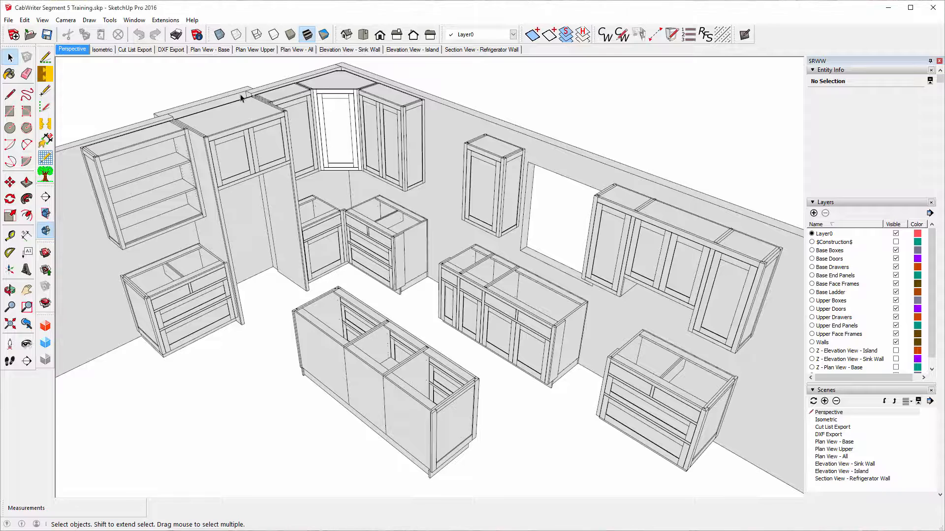
Step: Open the Extended Entity Info window and show the attributes of the corner base cabinet's drawer front
click(134, 19)
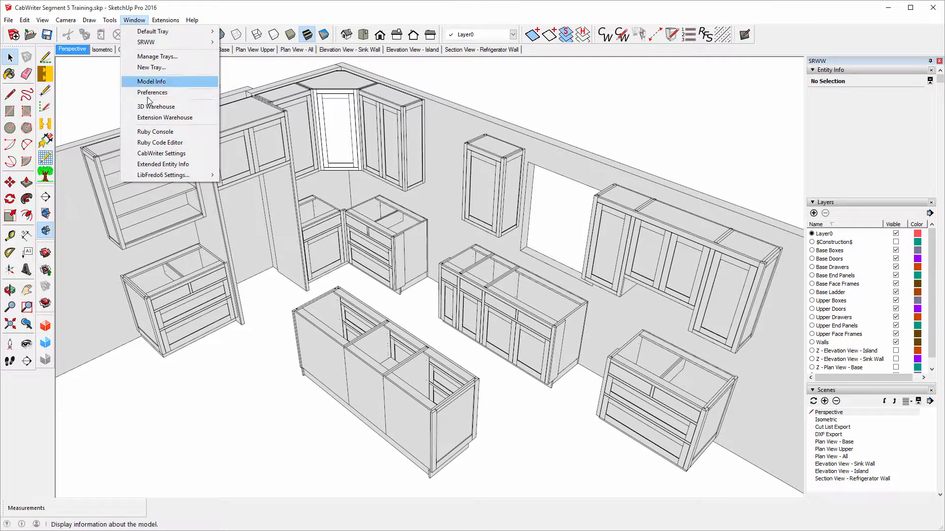
click(162, 164)
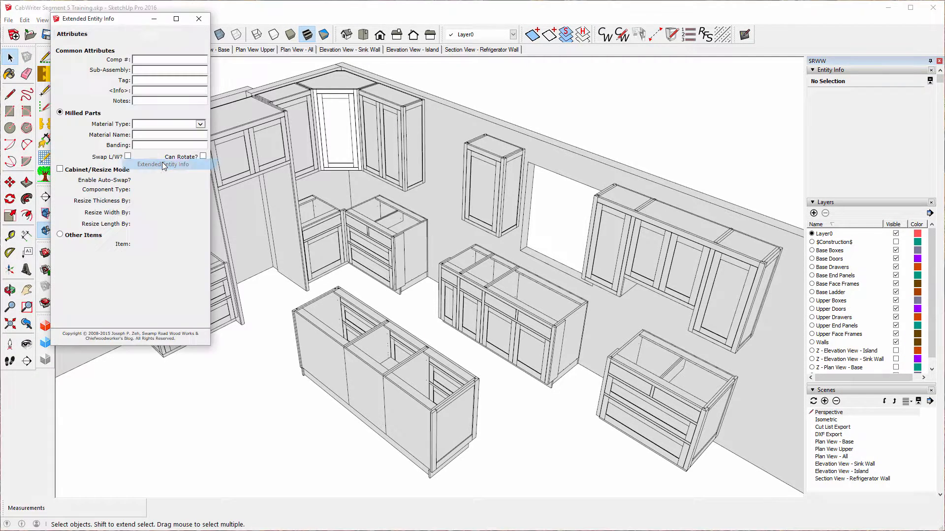
click(328, 230)
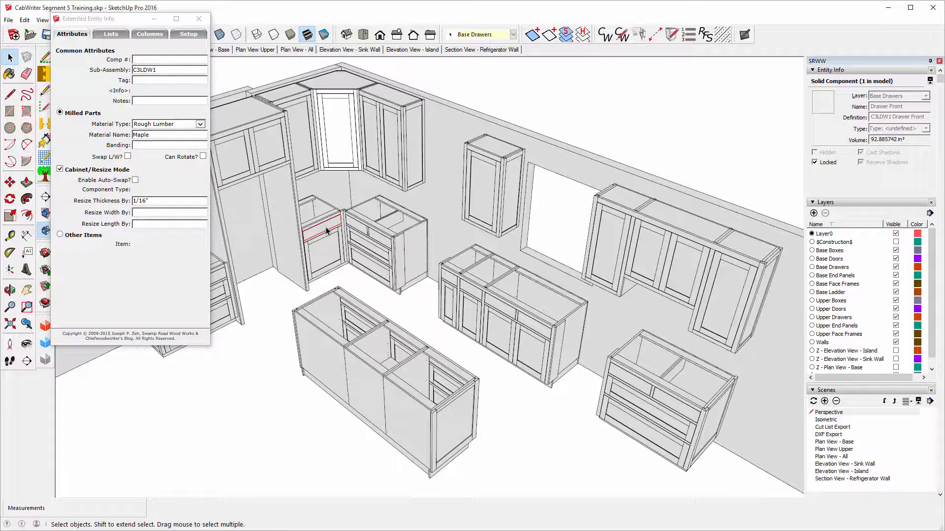
Step: Edit that base cabinet with CabWriter, keeping the Right End Blind Inside stile and accepting the existing cabinet attributes and materials
right_click(327, 230)
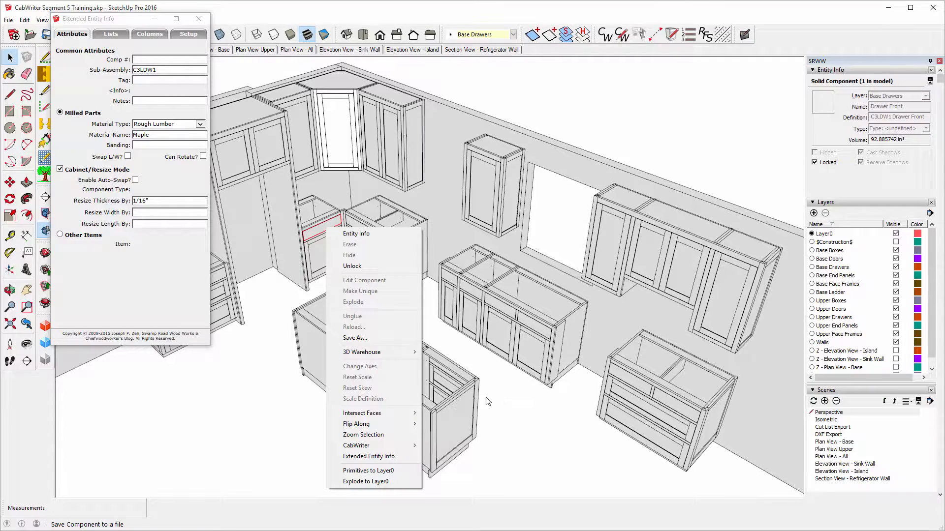
mouse_move(369, 447)
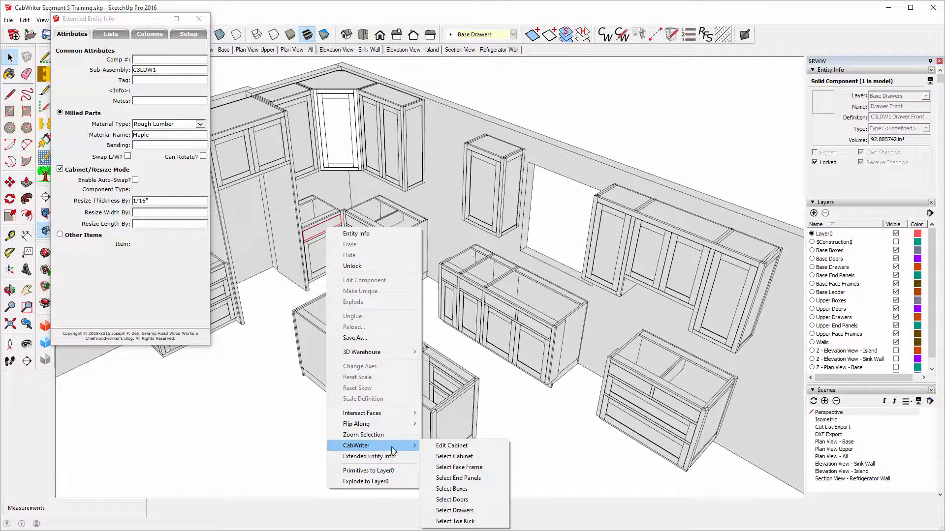
click(451, 445)
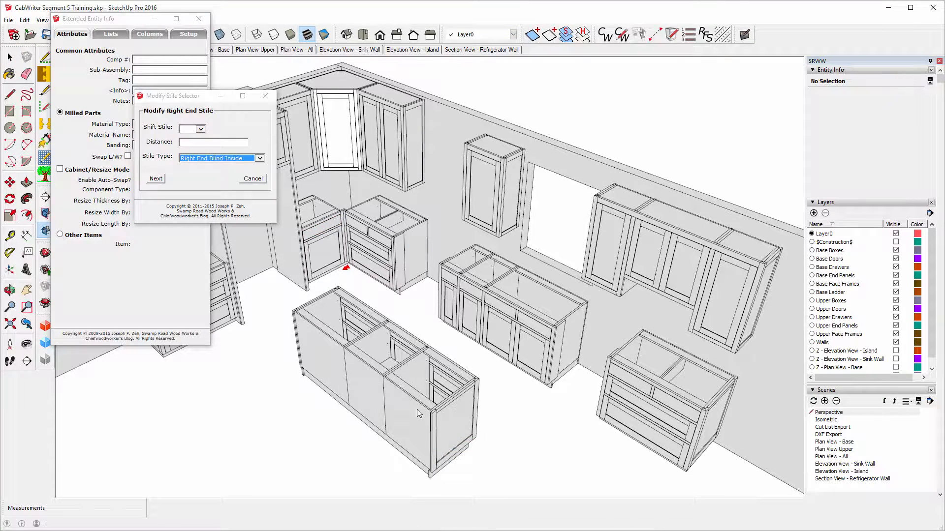
click(156, 179)
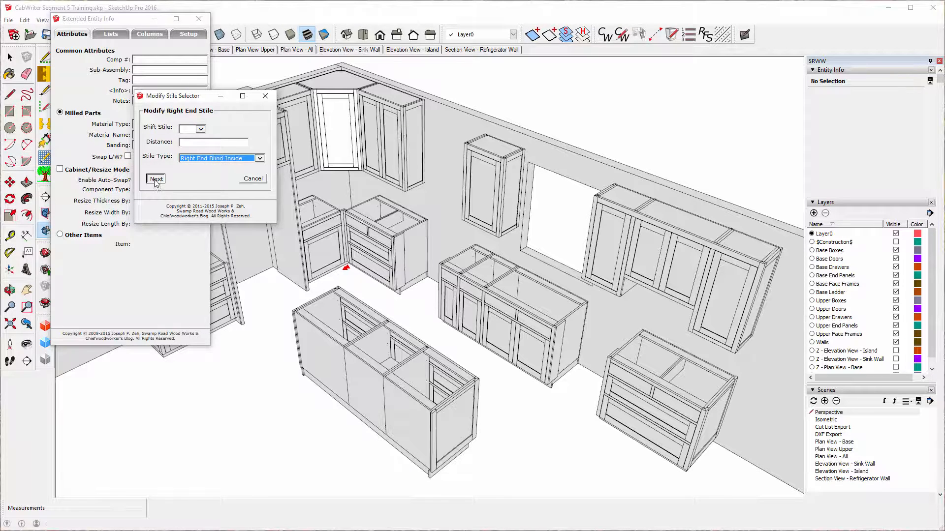
click(156, 181)
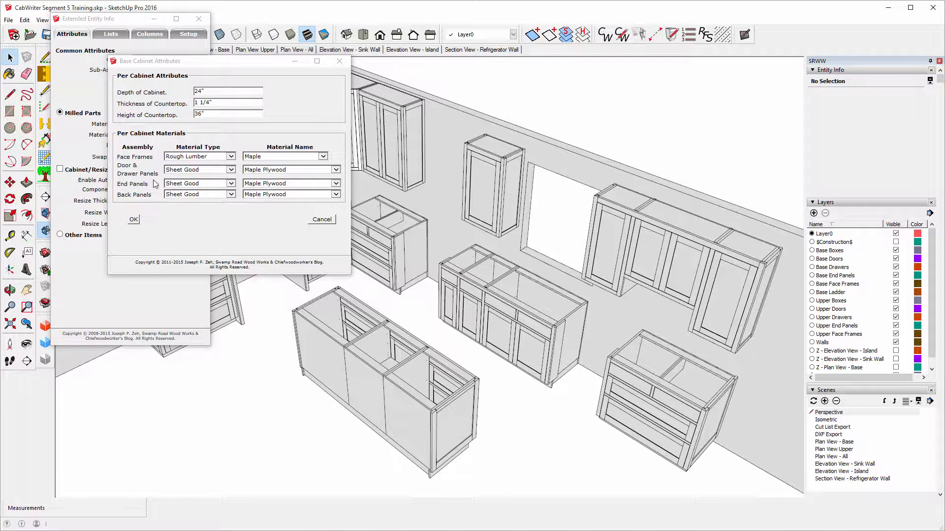
click(134, 220)
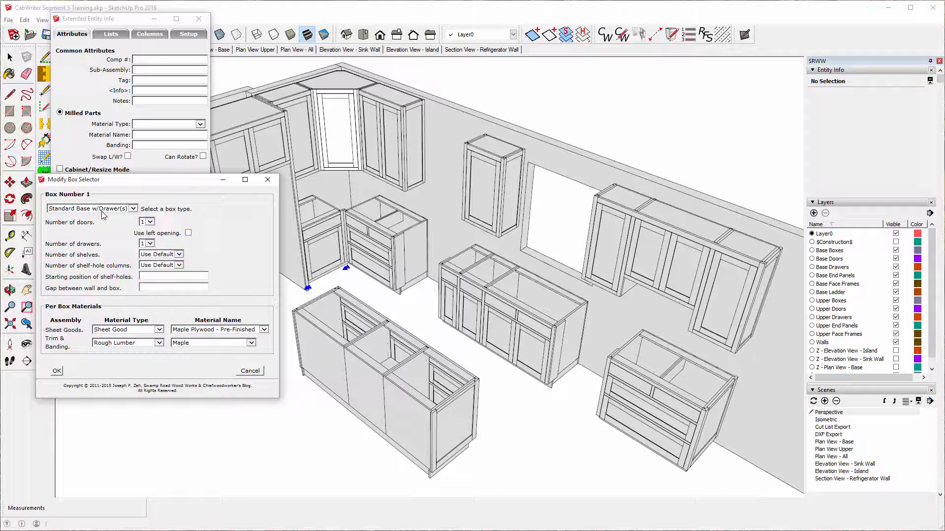
Step: Change box number 1 to a Blind Corner Base with one drawer and rebuild the cabinet
click(133, 211)
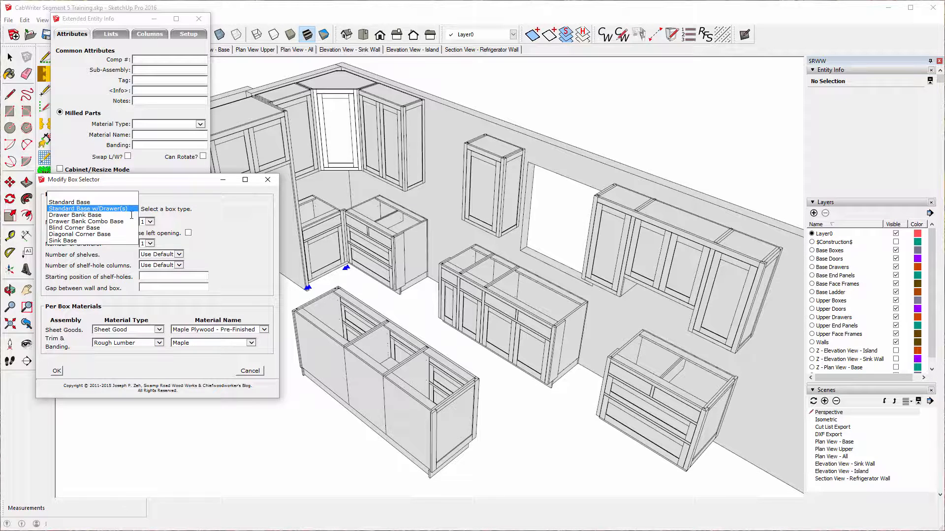
click(69, 228)
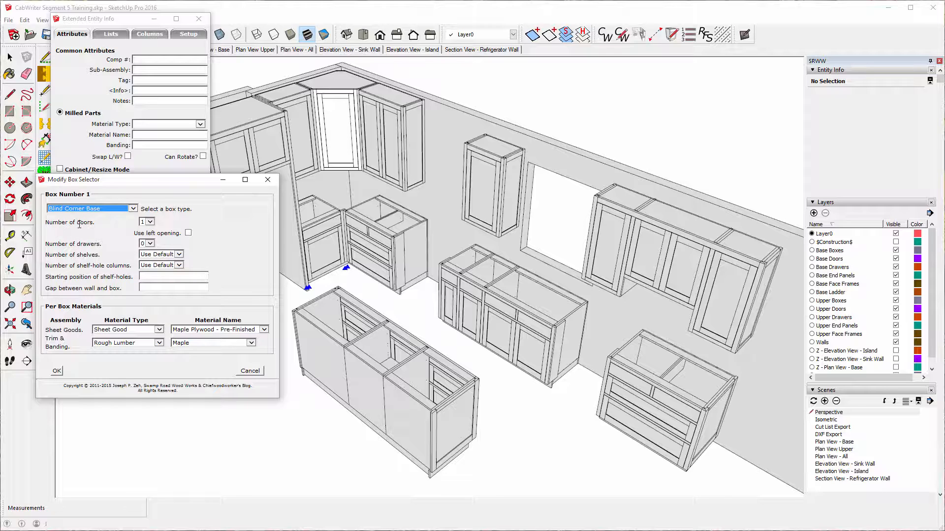
click(145, 243)
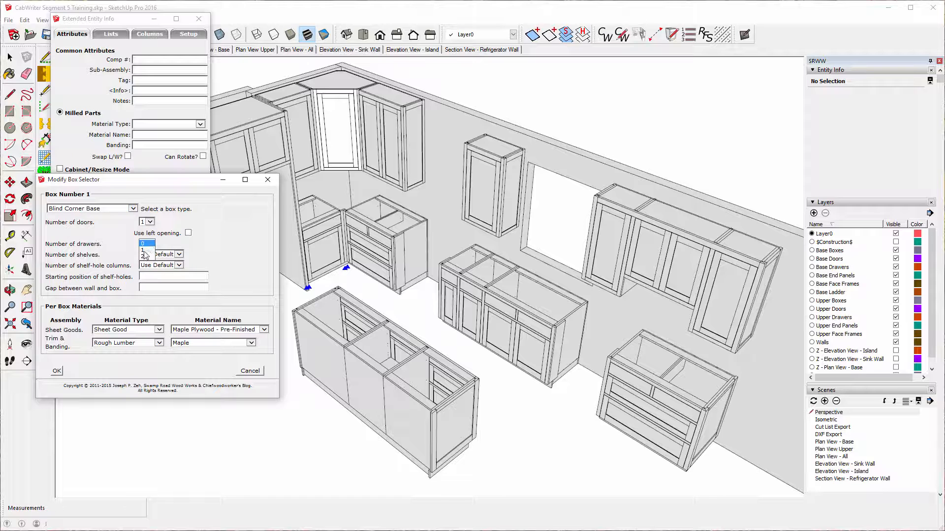
click(143, 250)
click(93, 429)
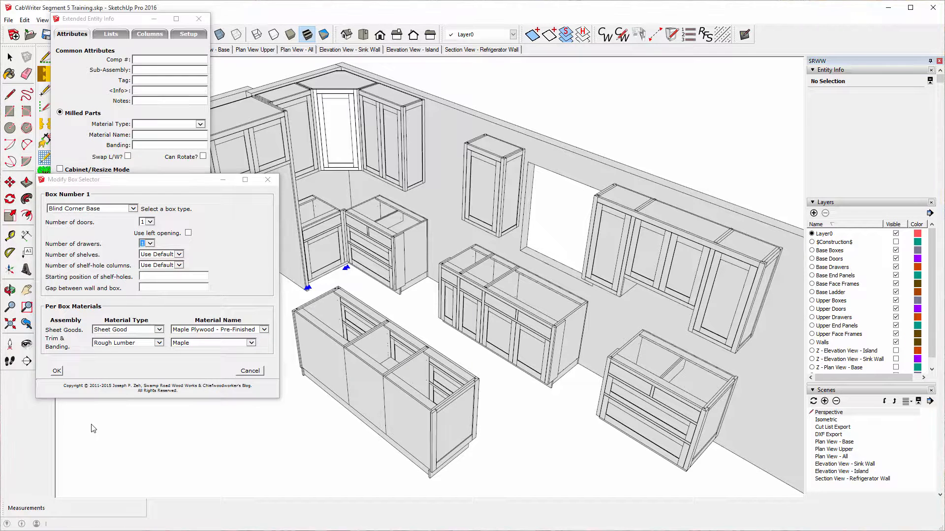
click(57, 371)
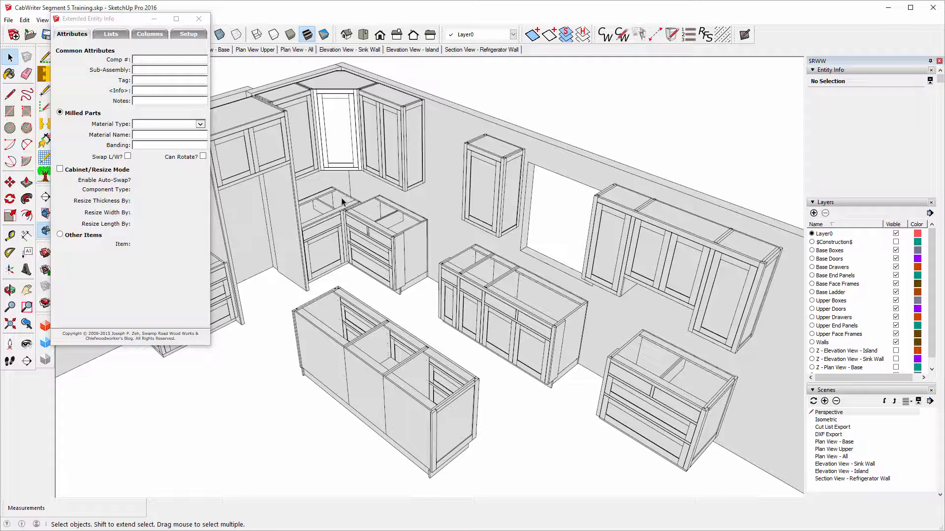
Step: Check the attributes of the blind corner cabinet's top rail and move the Extended Entity Info window lower over the model
click(321, 229)
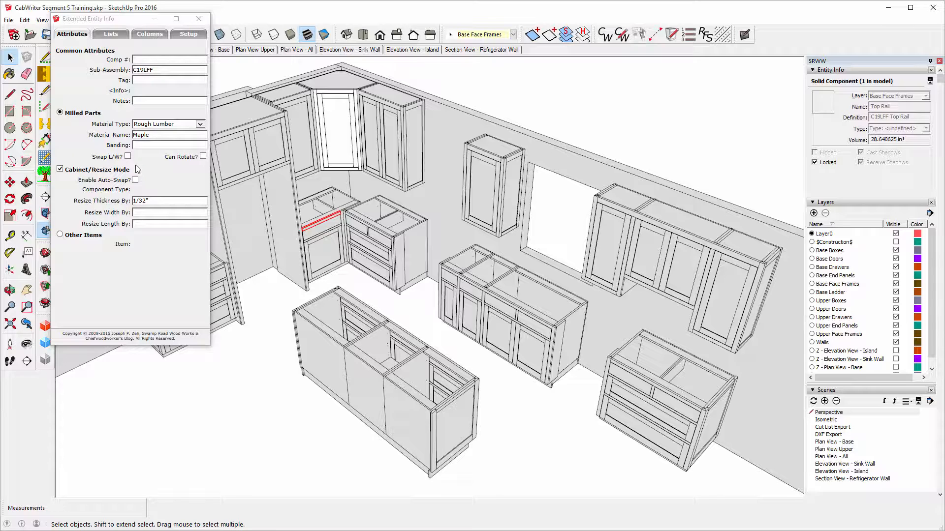
click(261, 312)
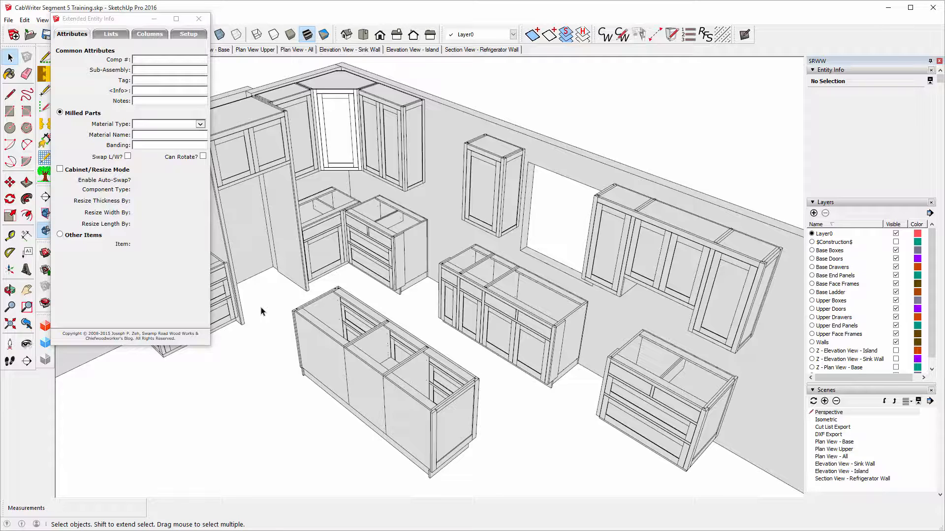
click(129, 23)
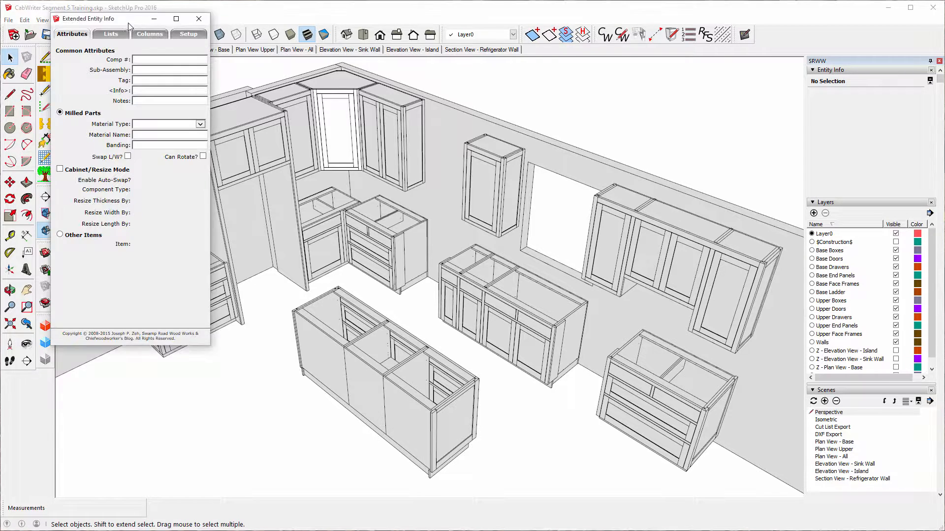
drag(128, 23, 170, 150)
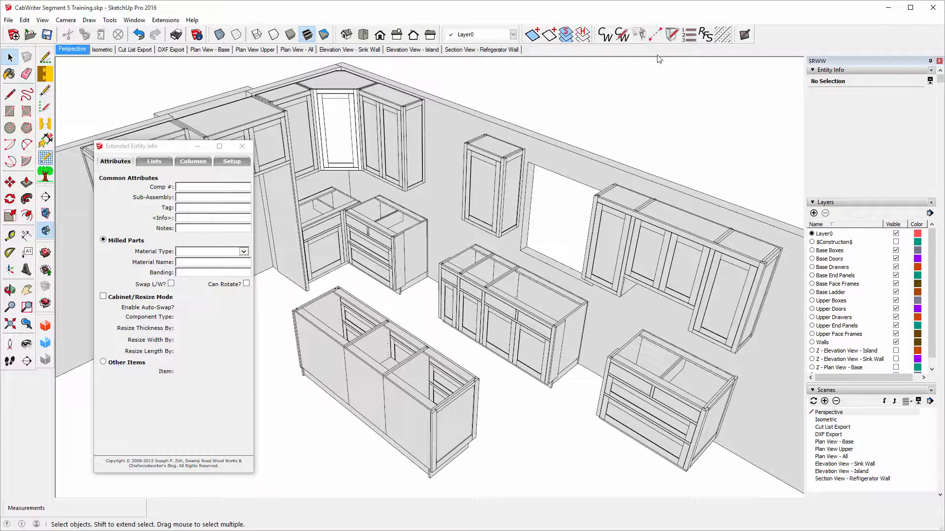
Step: Compare the component numbers of the drawer fronts on the two adjoining corner base cabinets
click(321, 233)
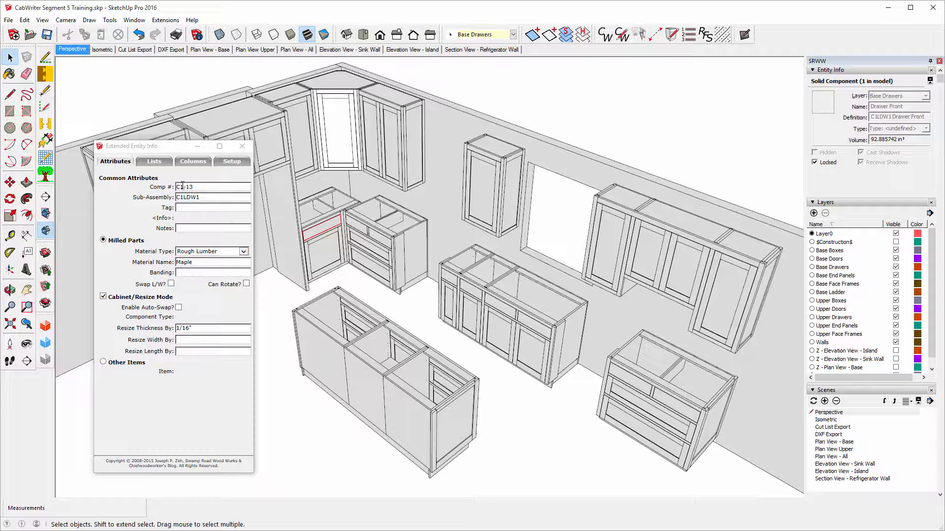
click(362, 228)
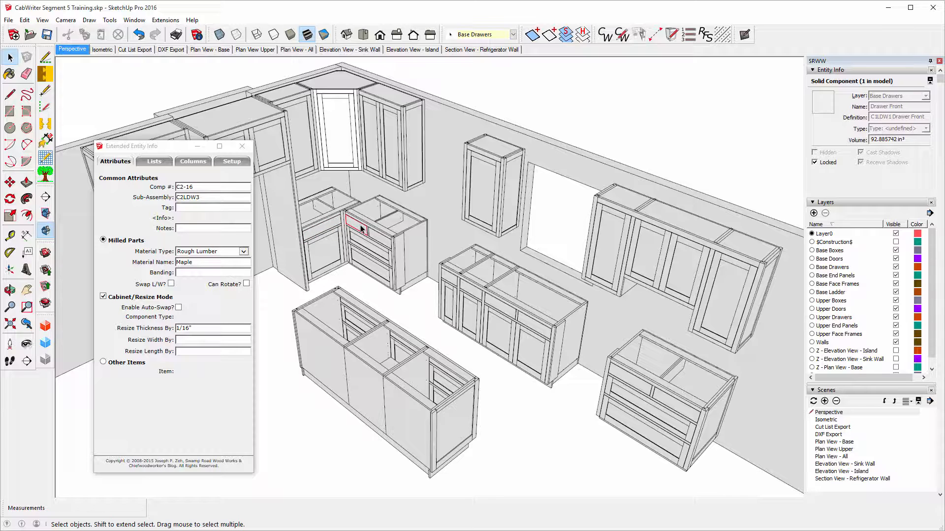
click(444, 278)
Step: Move the Extended Entity Info window clear of the corner cabinets and save the model
drag(207, 143, 760, 25)
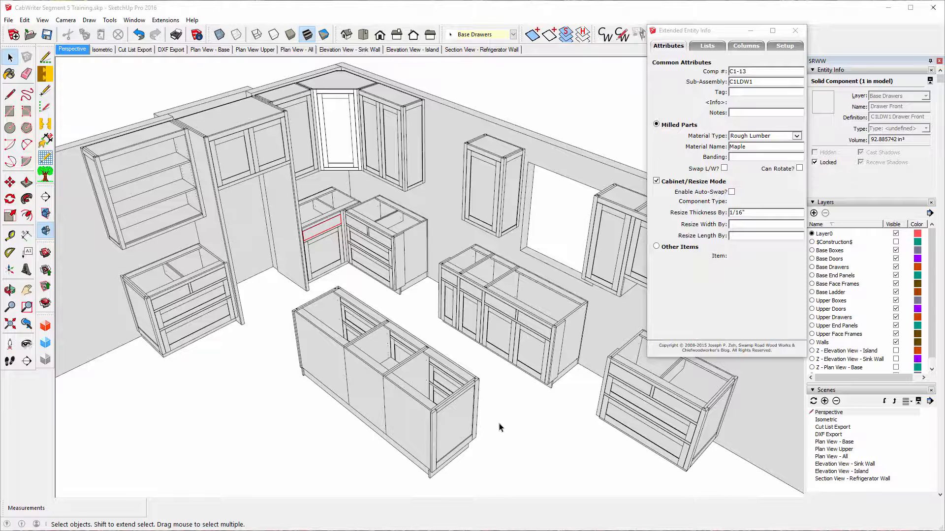
drag(680, 36, 452, 122)
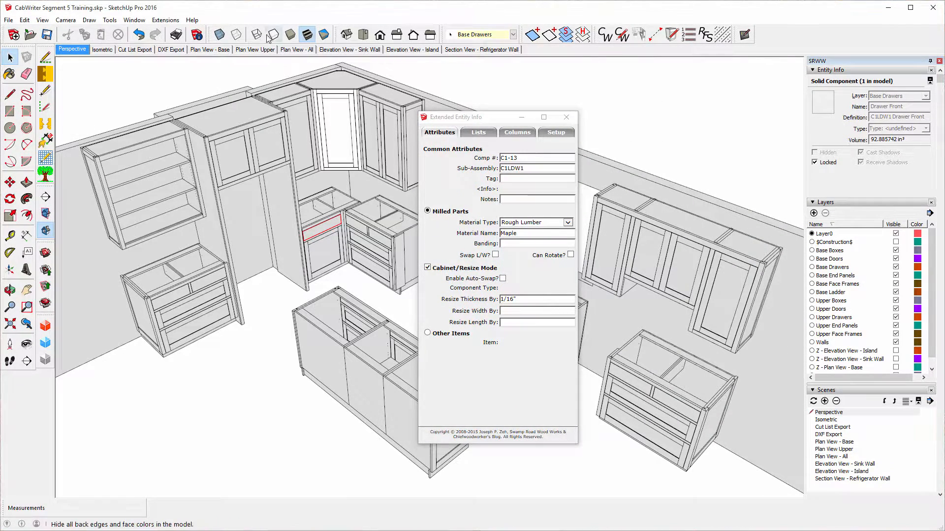
click(47, 35)
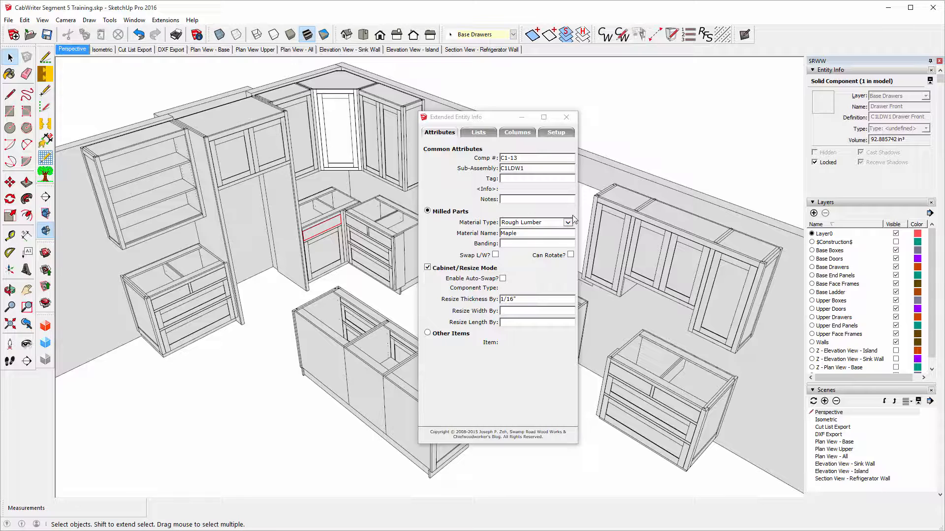
Step: Check the attributes of the right door stile and right end stile on the far-right upper cabinet
click(763, 277)
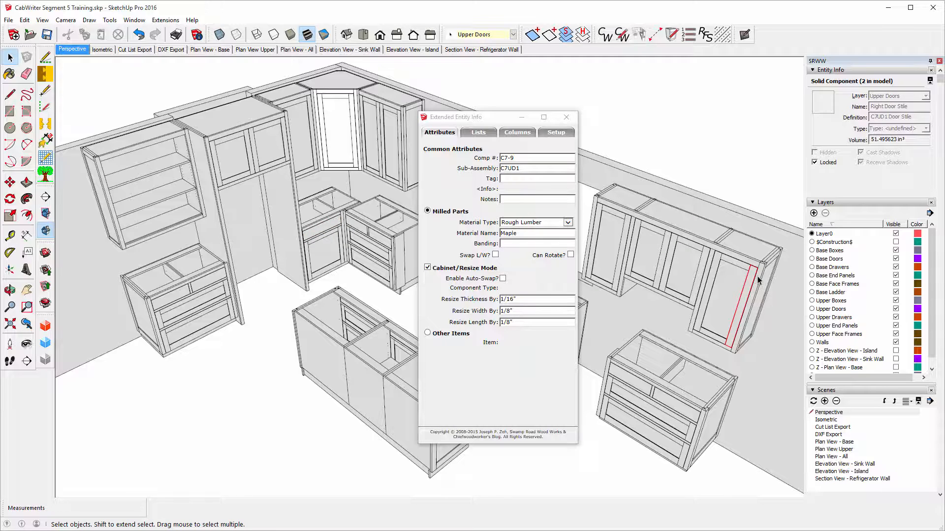
click(761, 280)
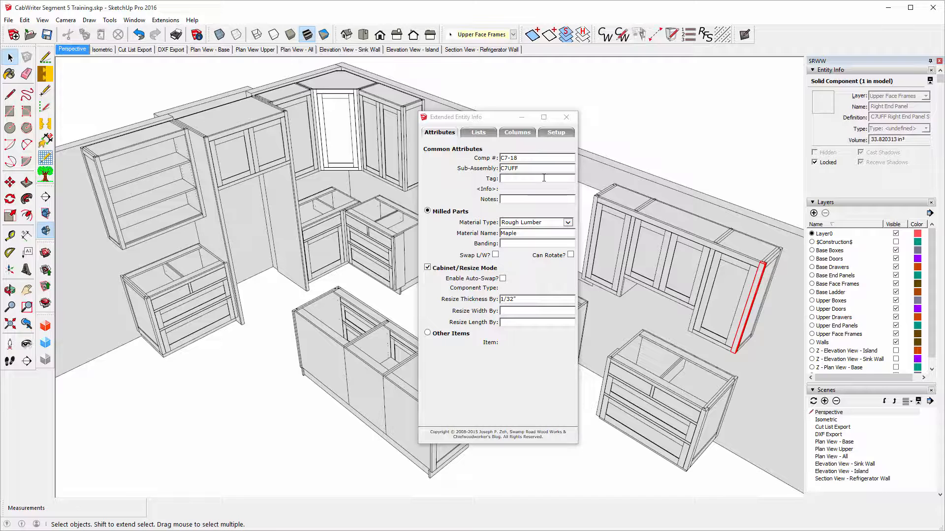
Step: Examine the attributes of the stiles and top rail meeting at the open-shelf upper cabinet's left front corner
click(97, 165)
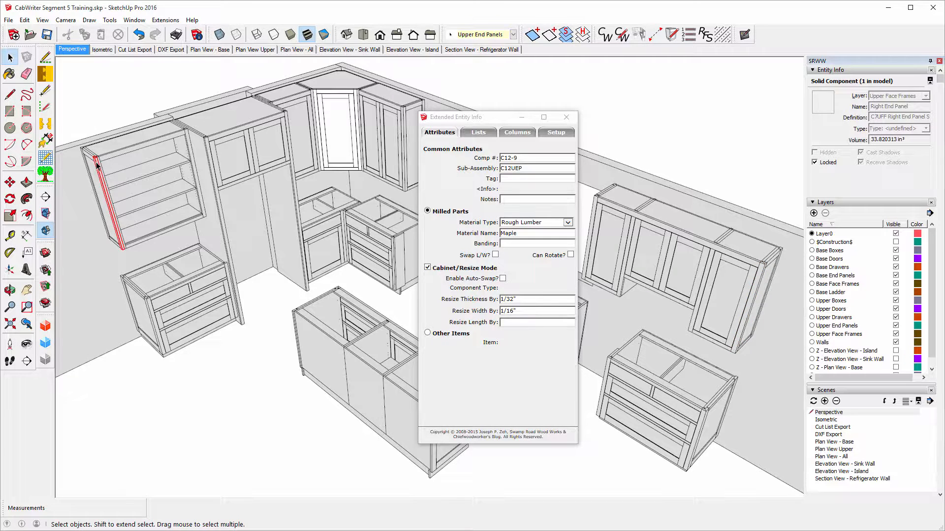
scroll(96, 161, up, 3)
right_click(92, 155)
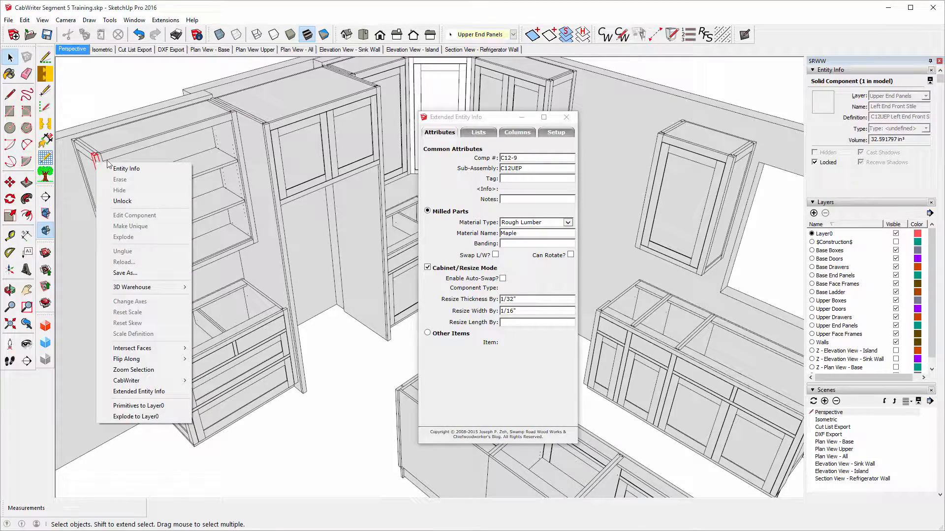
click(105, 153)
click(97, 162)
scroll(96, 163, up, 5)
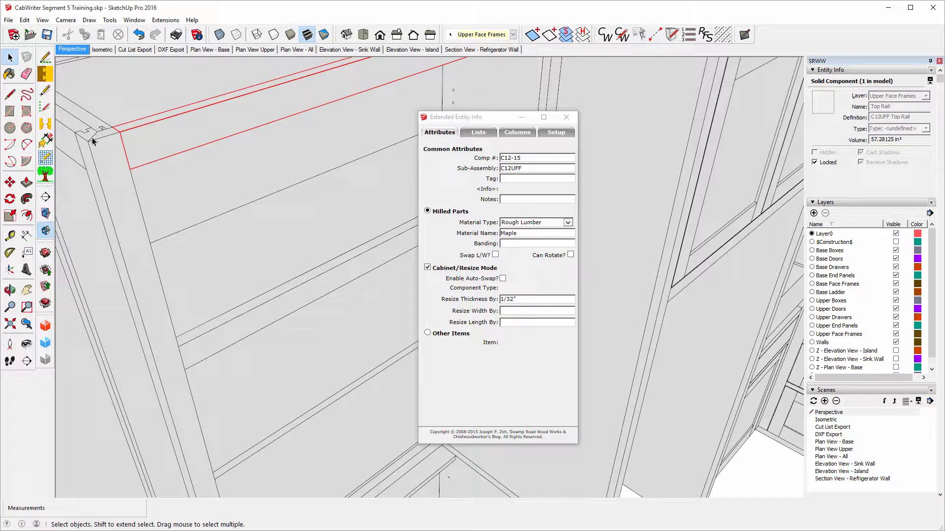
click(89, 156)
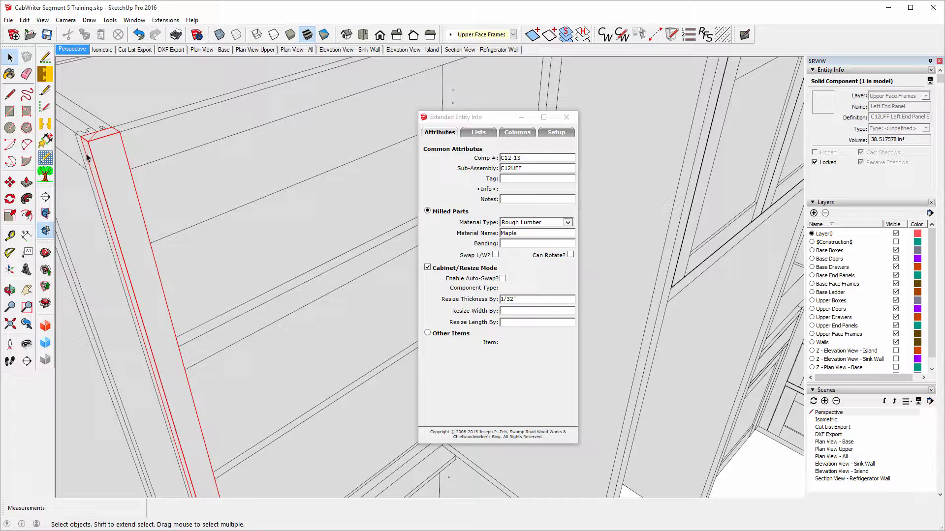
click(100, 161)
click(104, 151)
Step: Tag the open-shelf upper cabinet's left face-frame stile and its mating left end panel front stile as GM1
click(82, 153)
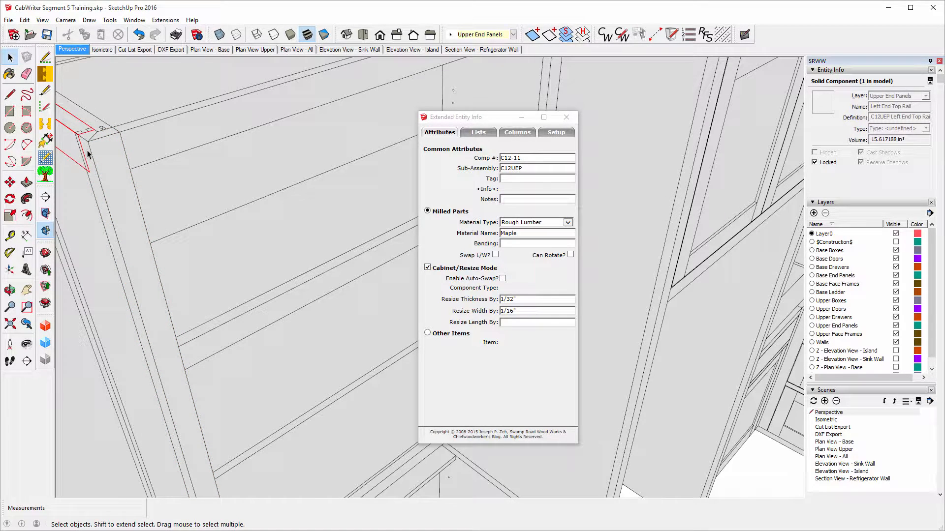
click(88, 154)
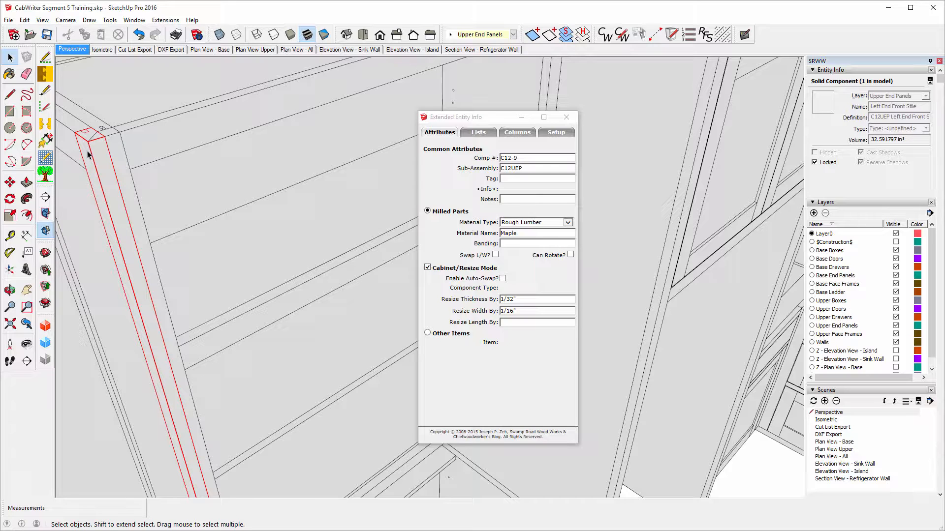
shift+click(113, 146)
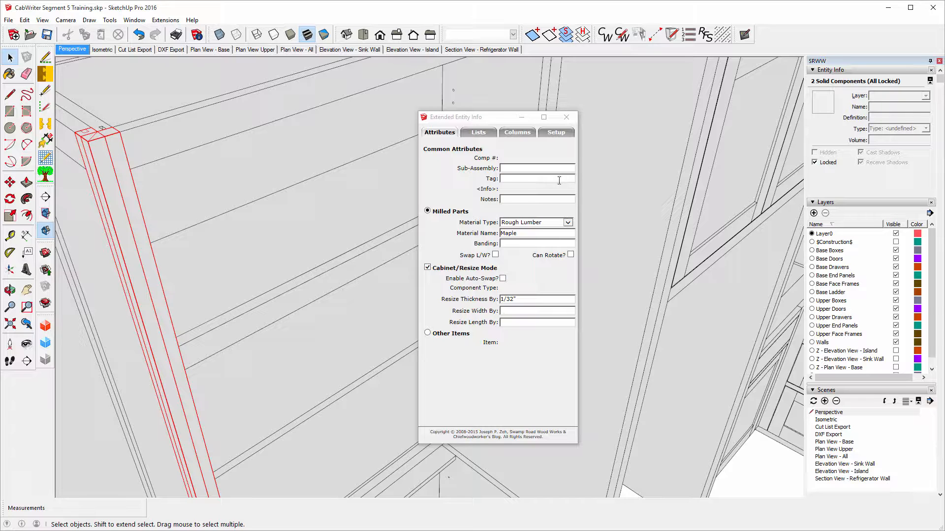
click(512, 178)
click(567, 178)
text(G)
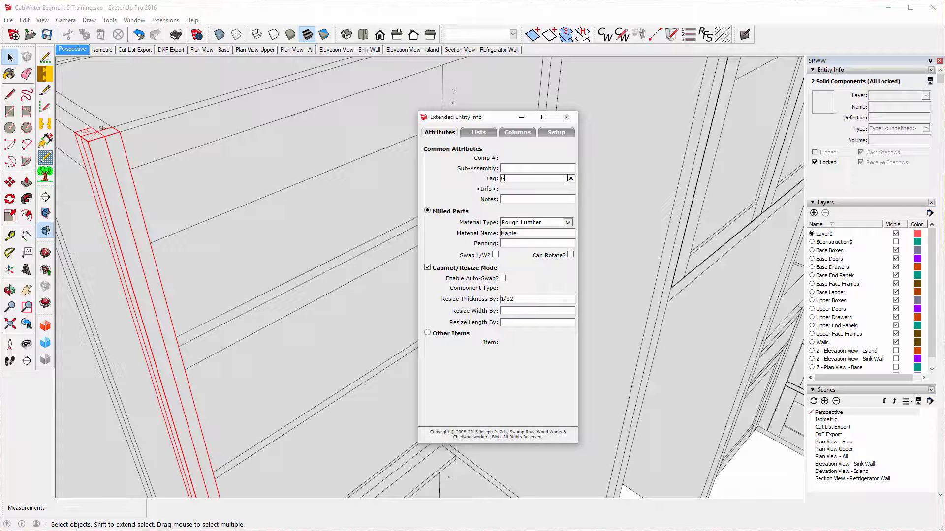
text(M1)
click(325, 212)
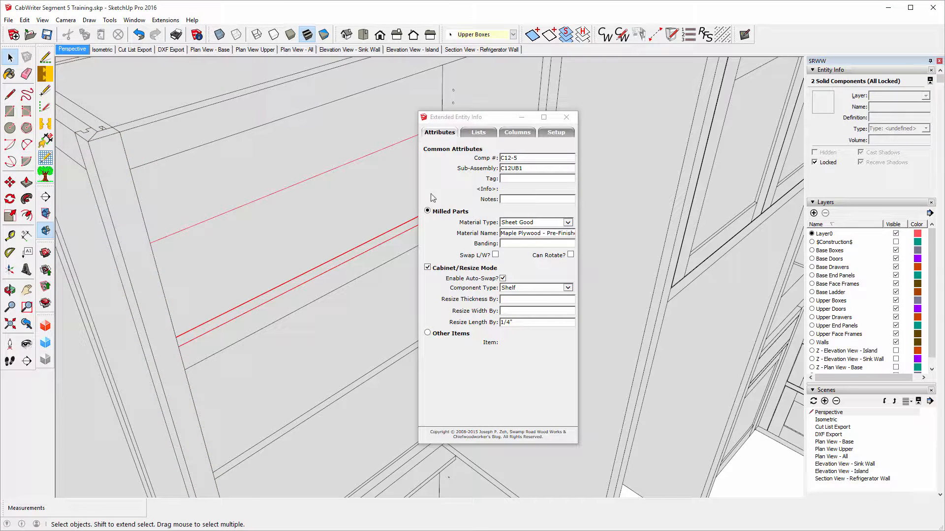
Step: Check the tag on the open-shelf upper cabinet's left face-frame stile and on its mating end panel front stile
click(123, 187)
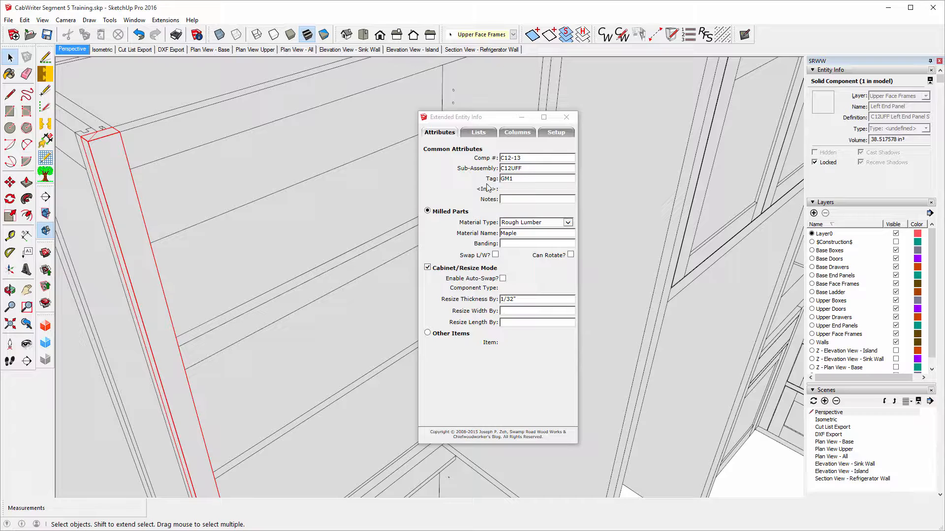
click(81, 138)
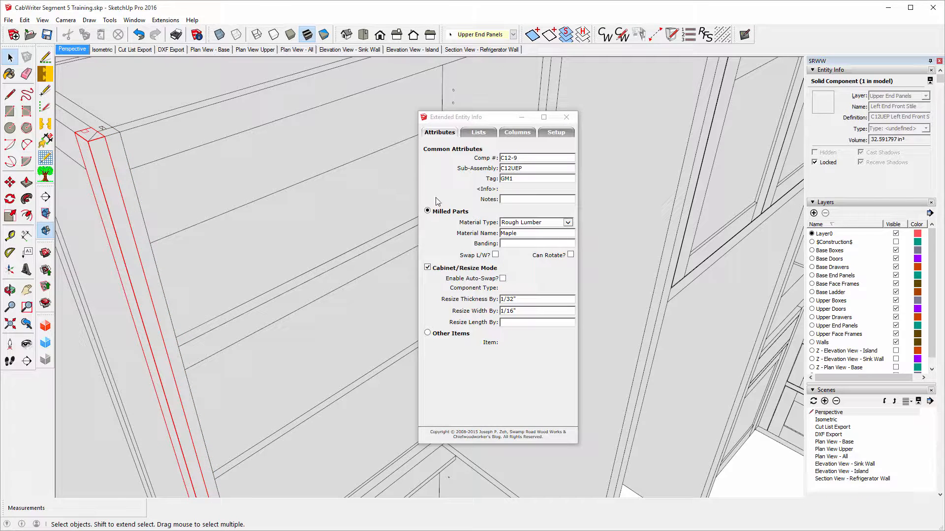
click(256, 187)
Step: Give the two mating left corner stiles beside the upper corner cabinet's door a shared GM tag
scroll(235, 255, down, 6)
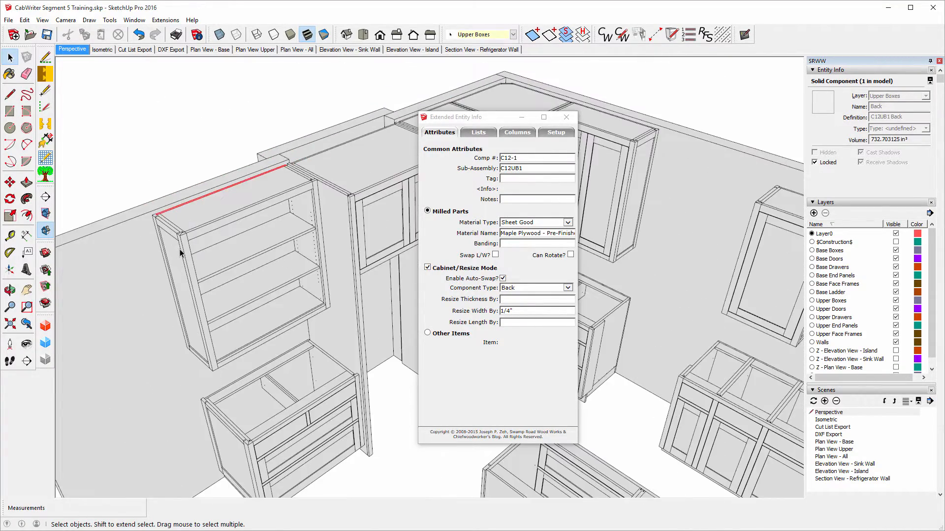
scroll(178, 249, down, 5)
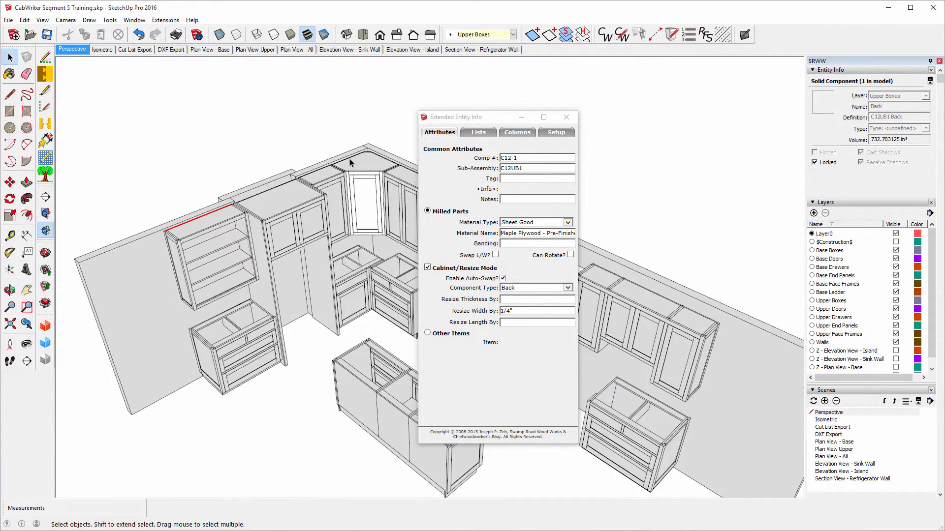
scroll(350, 162, up, 10)
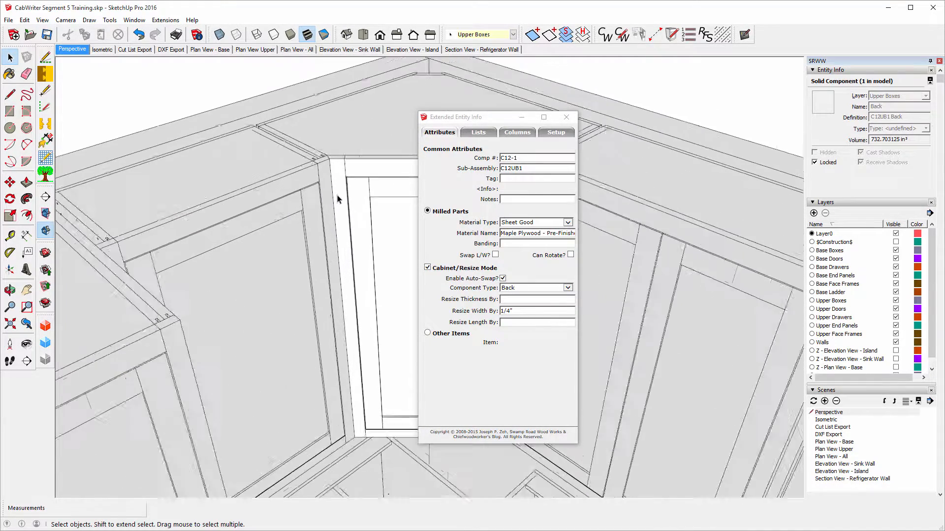
scroll(338, 198, up, 4)
click(311, 150)
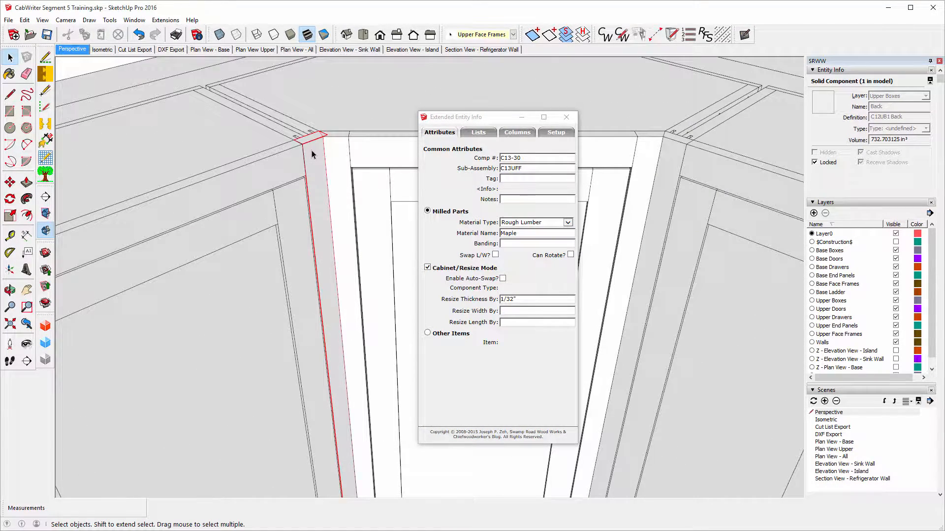
ctrl+click(338, 154)
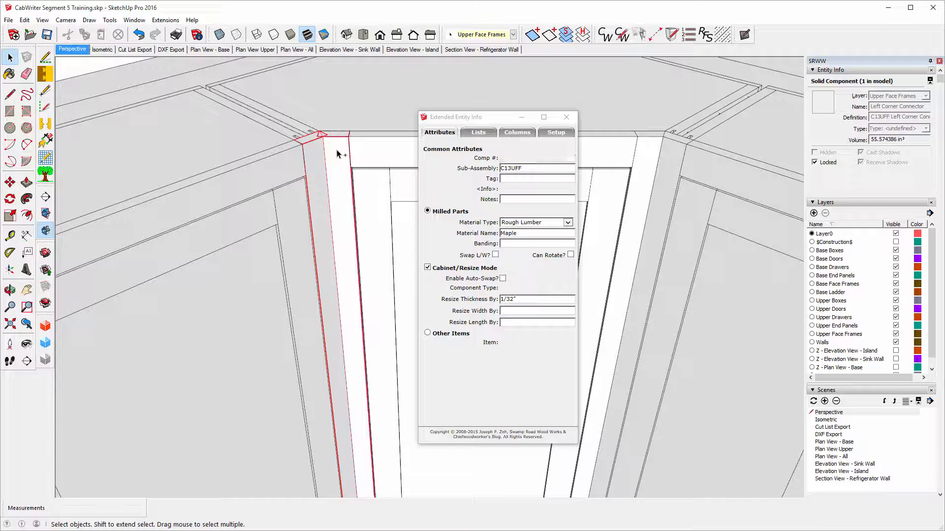
click(529, 179)
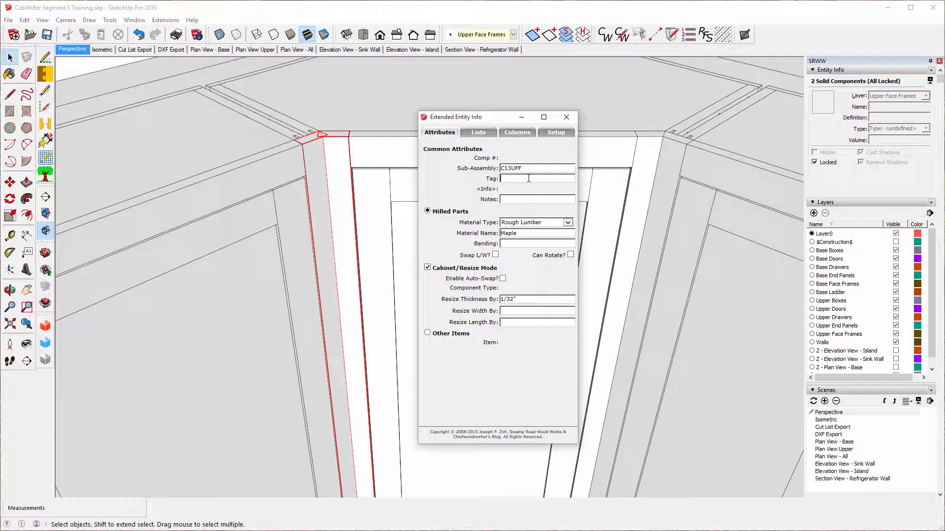
text(GM)
Step: Tag the two mating right corner stiles beside the upper corner cabinet's door as GM3
click(648, 149)
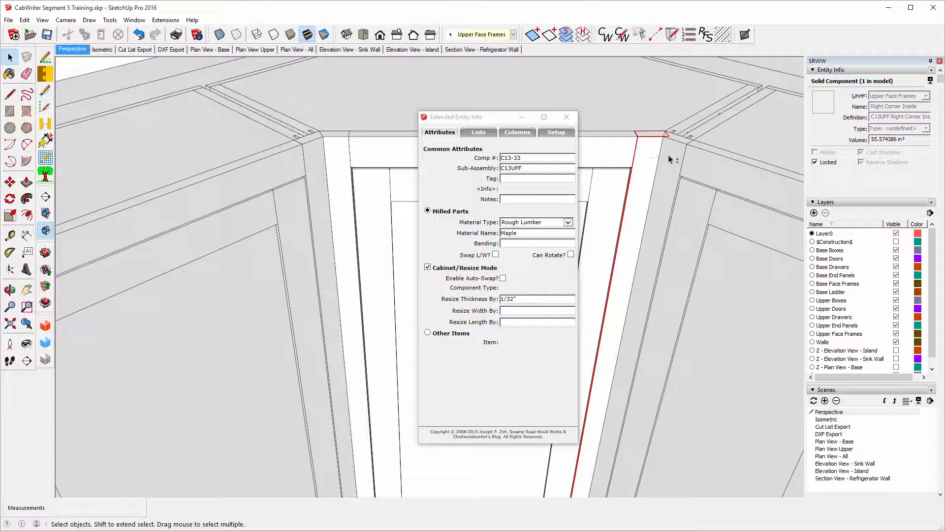
shift+click(666, 156)
click(528, 178)
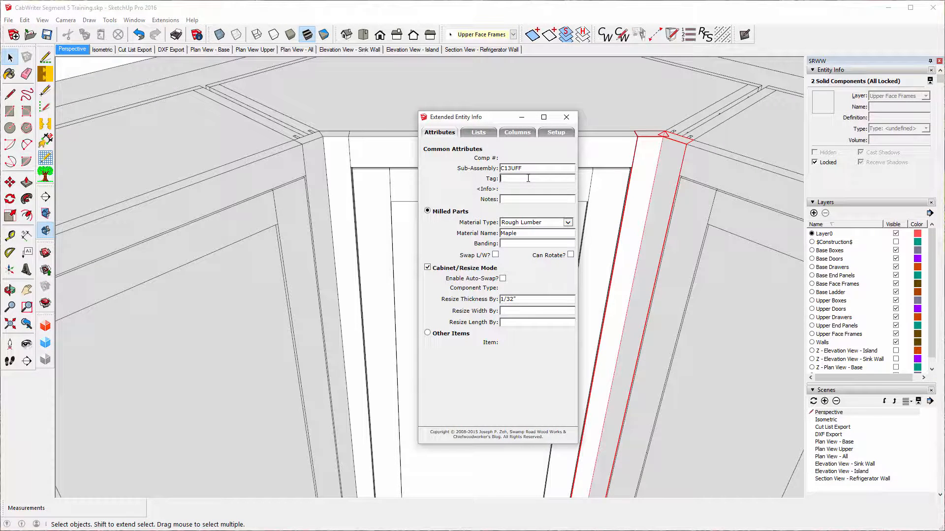
text(GM3)
click(617, 116)
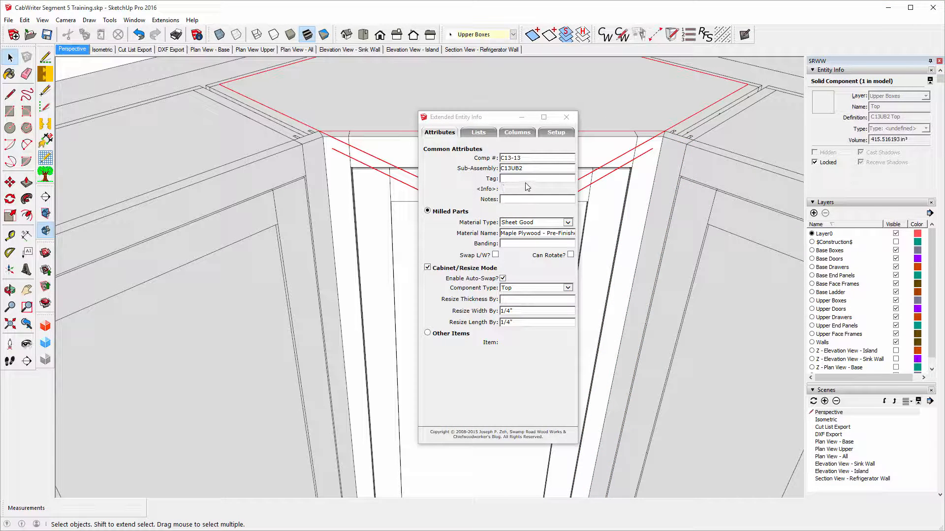
scroll(316, 192, down, 6)
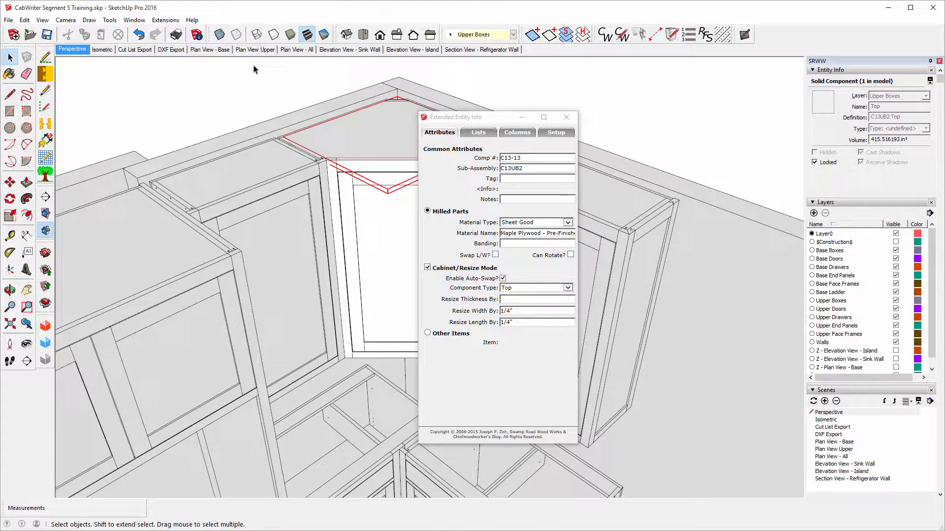
scroll(442, 101, down, 3)
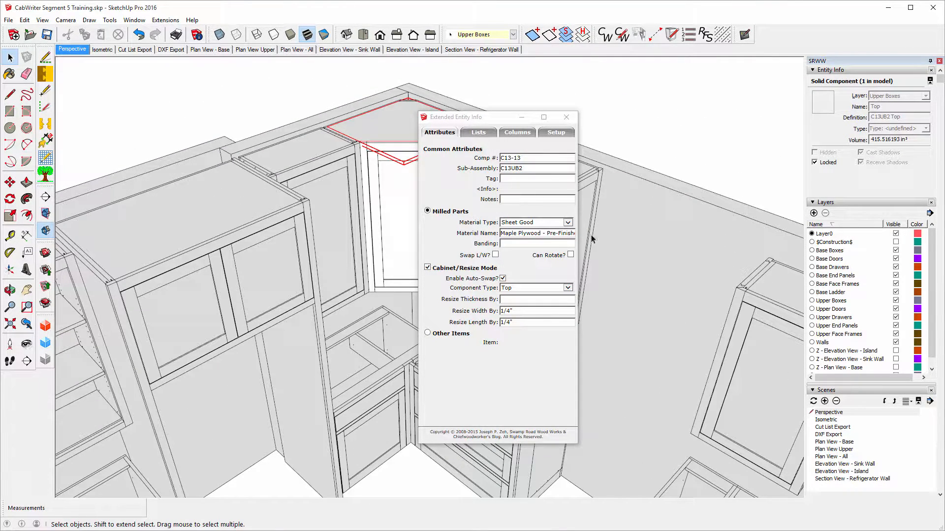
scroll(672, 226, down, 5)
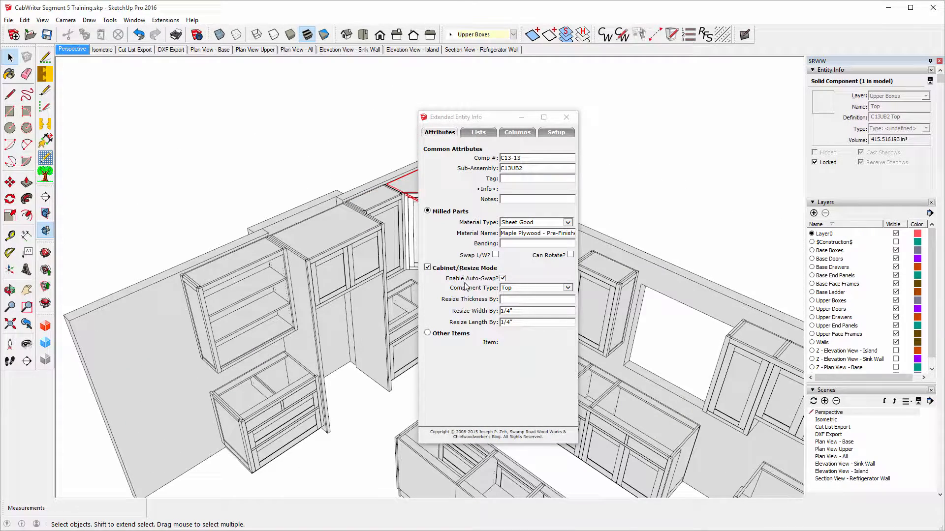
scroll(262, 160, down, 4)
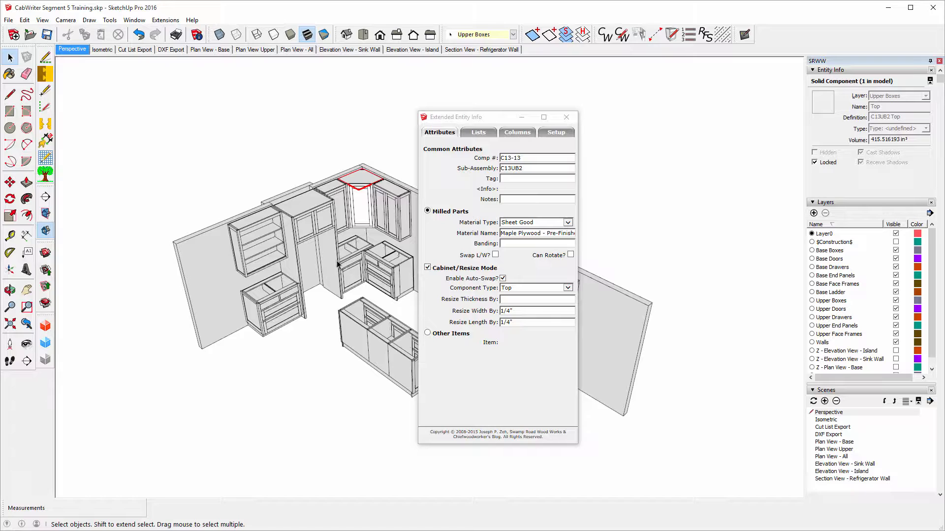
scroll(326, 268, up, 5)
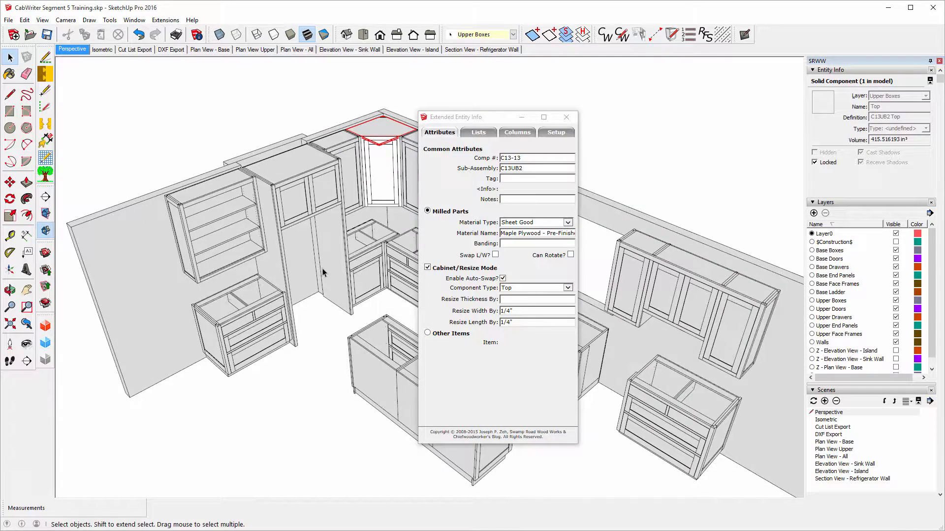
scroll(323, 272, up, 2)
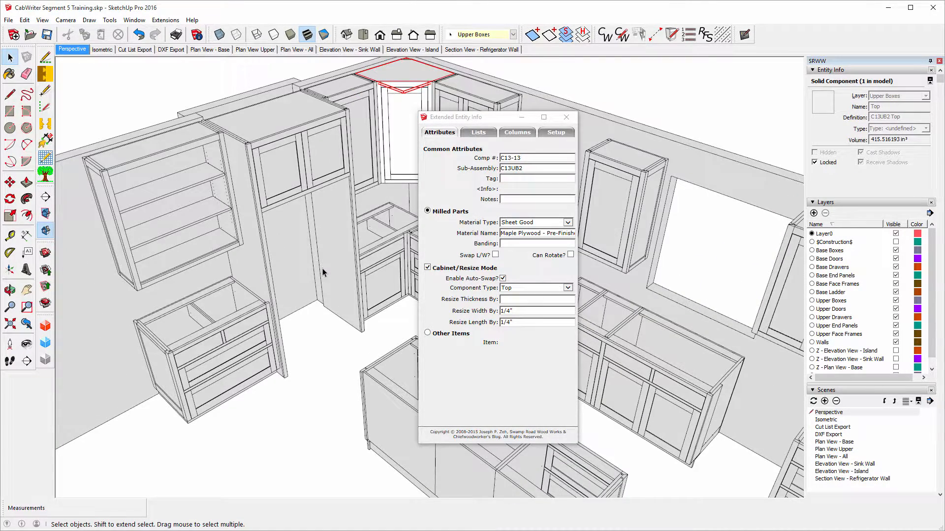
scroll(323, 268, up, 2)
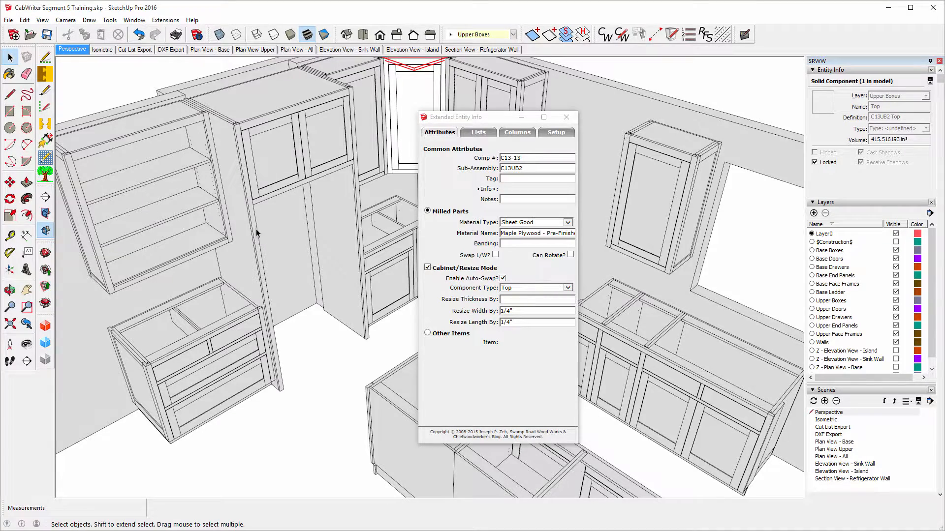
scroll(254, 228, down, 1)
scroll(205, 197, down, 2)
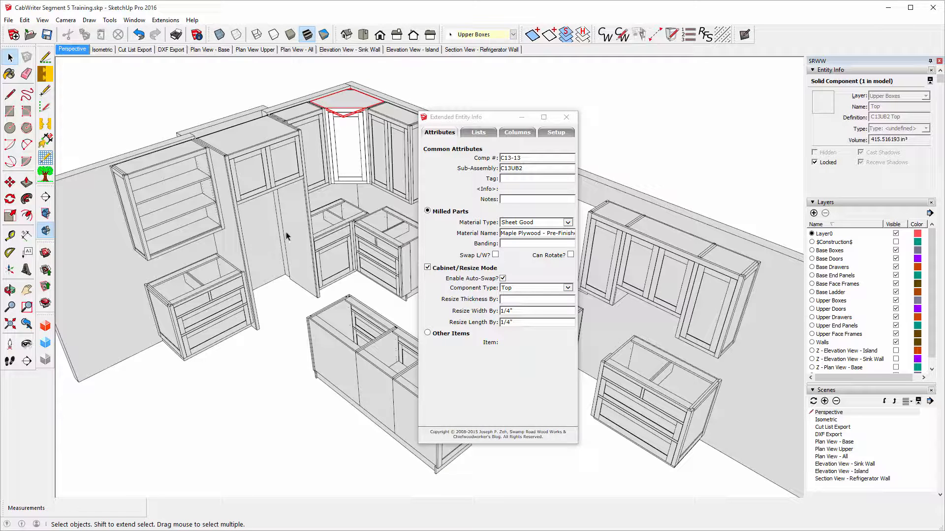
Step: Add the note "This is a blind cabinet." to the left corner base cabinet's drawer front and check that it is stored
click(333, 242)
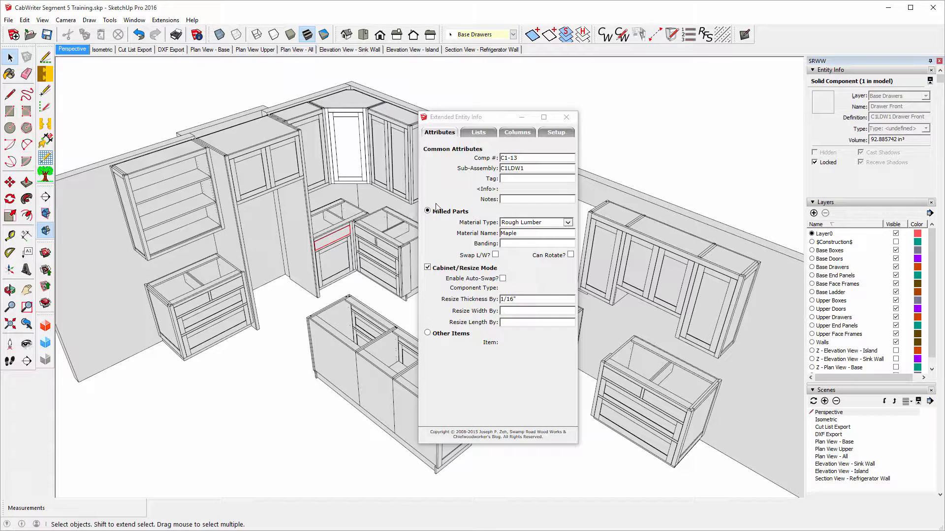
click(510, 199)
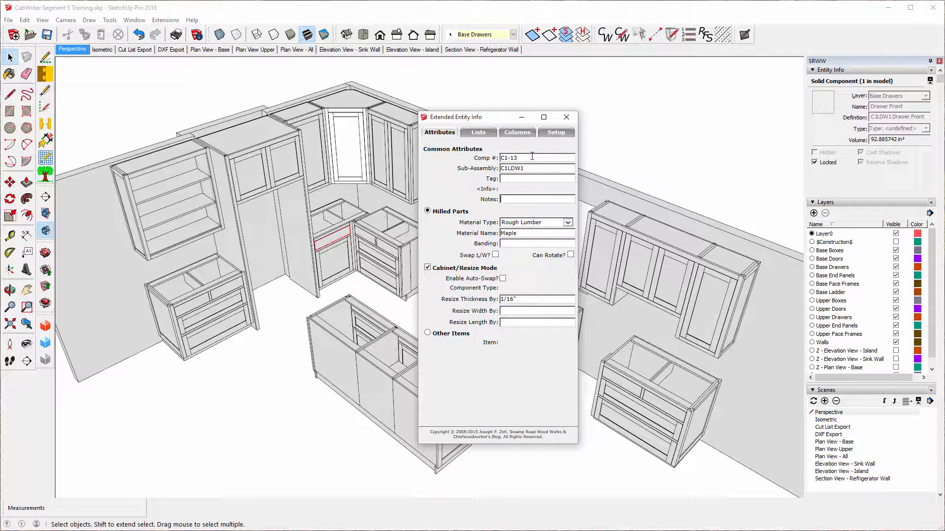
text(This is a blind cabinet.)
click(598, 44)
click(618, 85)
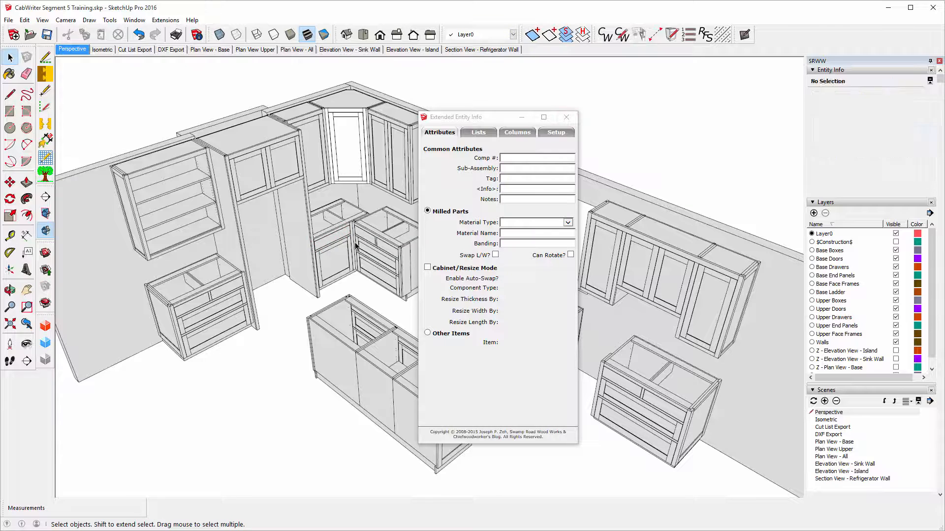
click(335, 240)
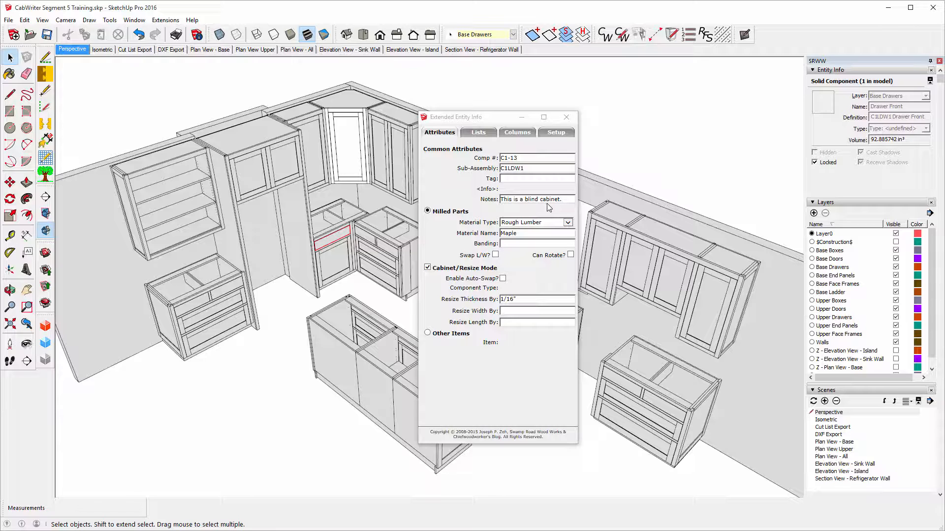
click(616, 90)
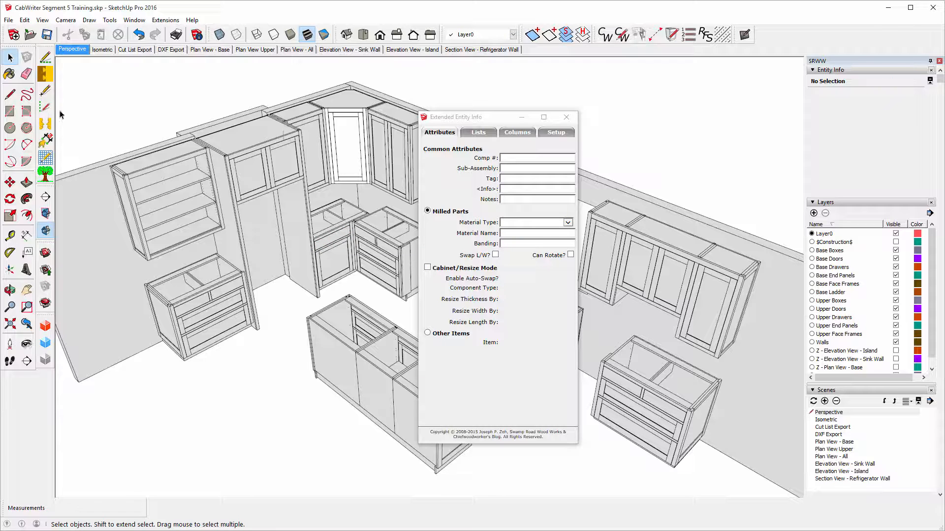
Step: Save the model and switch to the Cut List Export scene
click(48, 35)
click(135, 50)
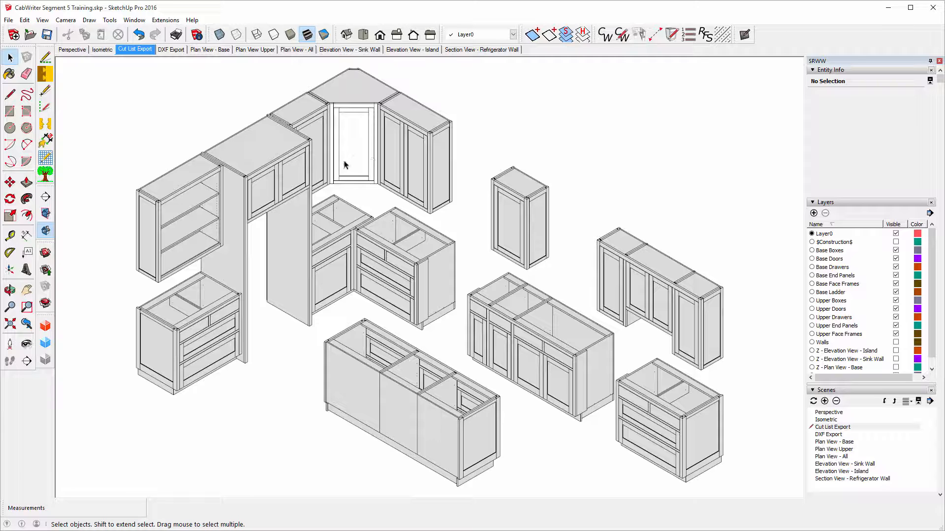
Step: Try to export the model to CutList Plus fx with CutList Bridge while nothing is selected
click(8, 20)
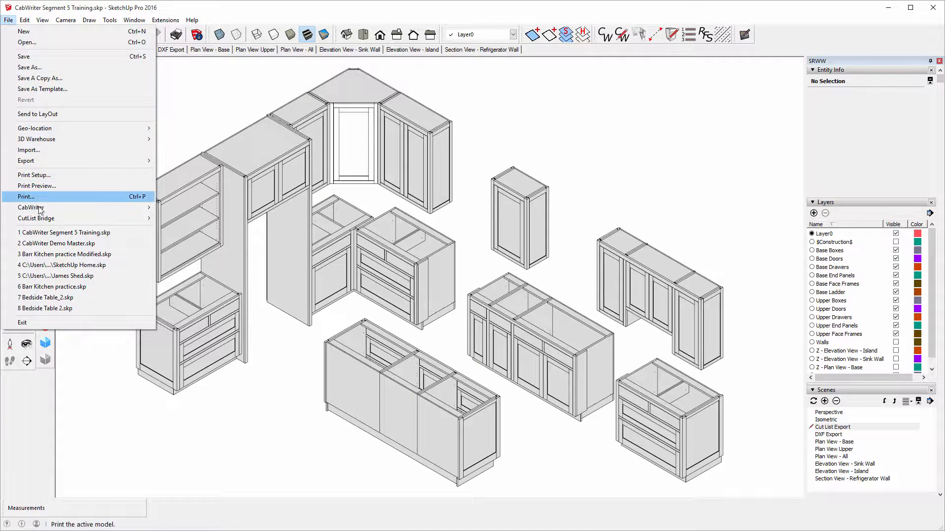
mouse_move(49, 218)
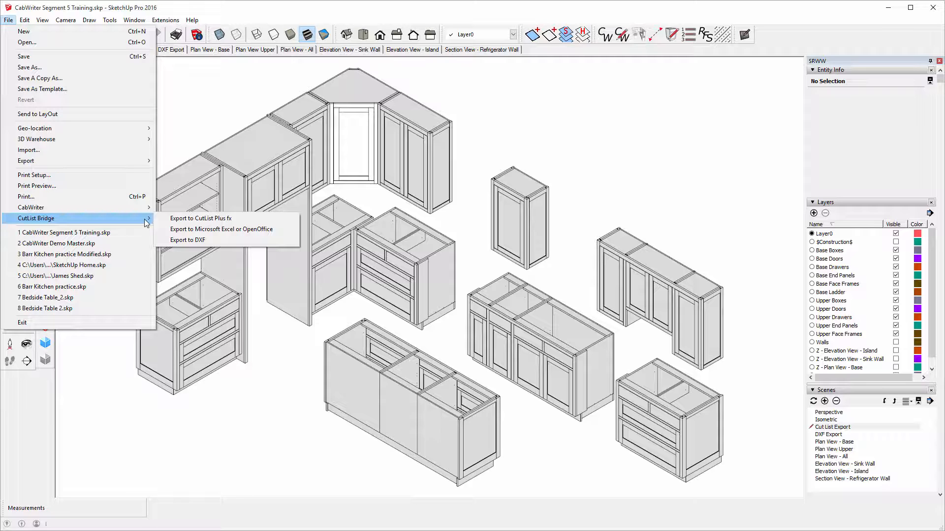
click(177, 219)
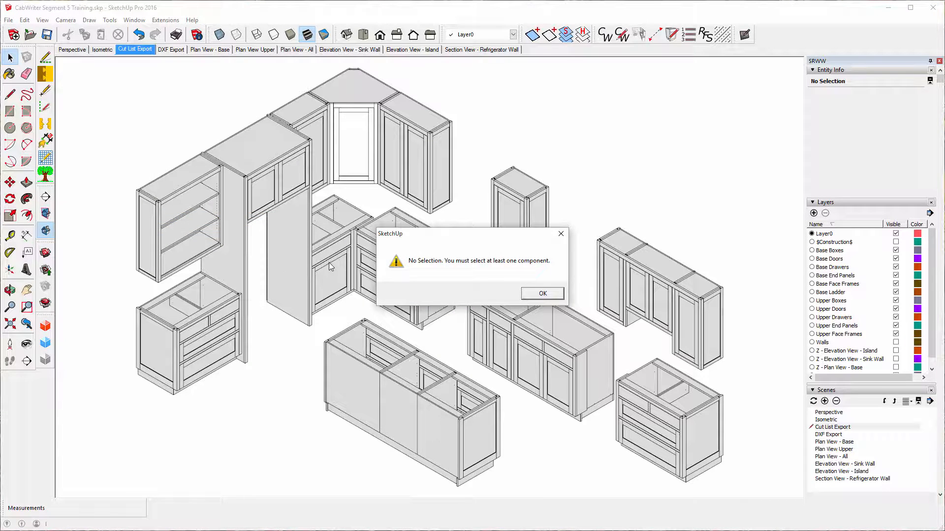
click(543, 294)
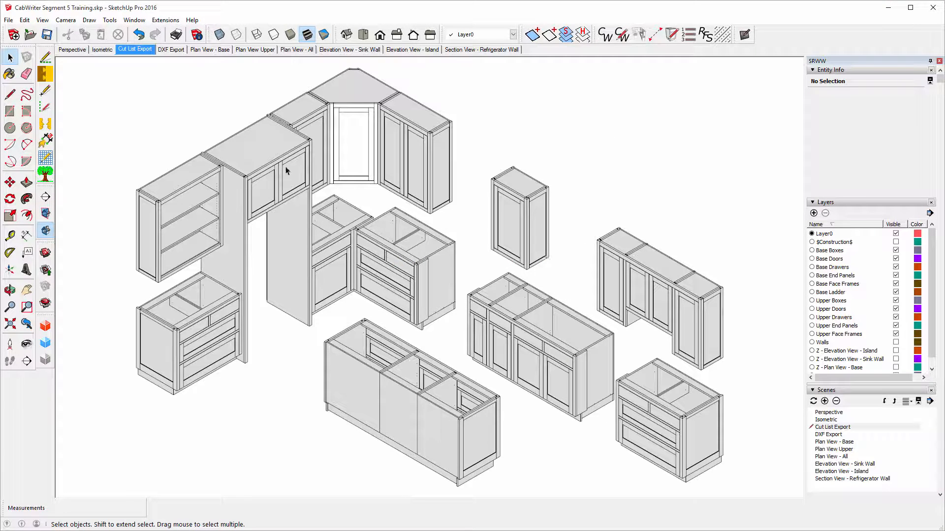
Step: Select every component in the model and export them to CutList Plus fx with CutList Bridge
click(25, 20)
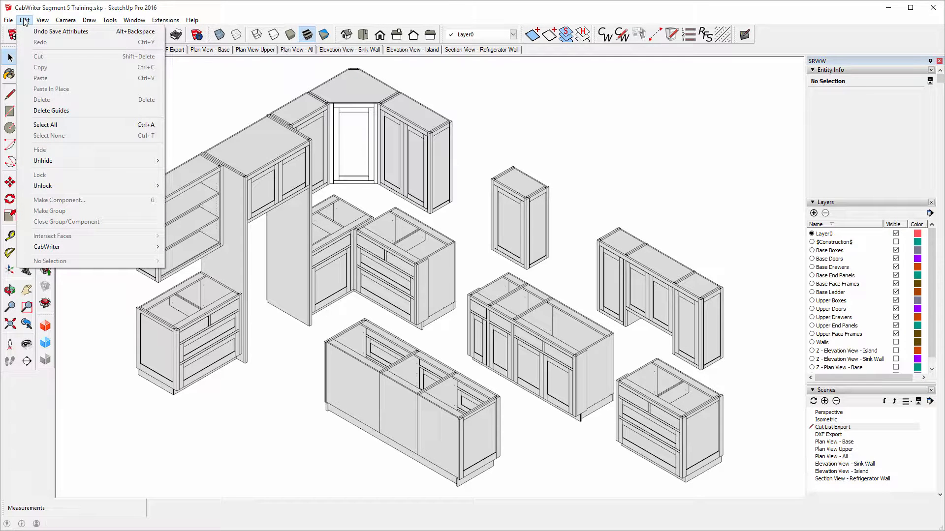
click(49, 125)
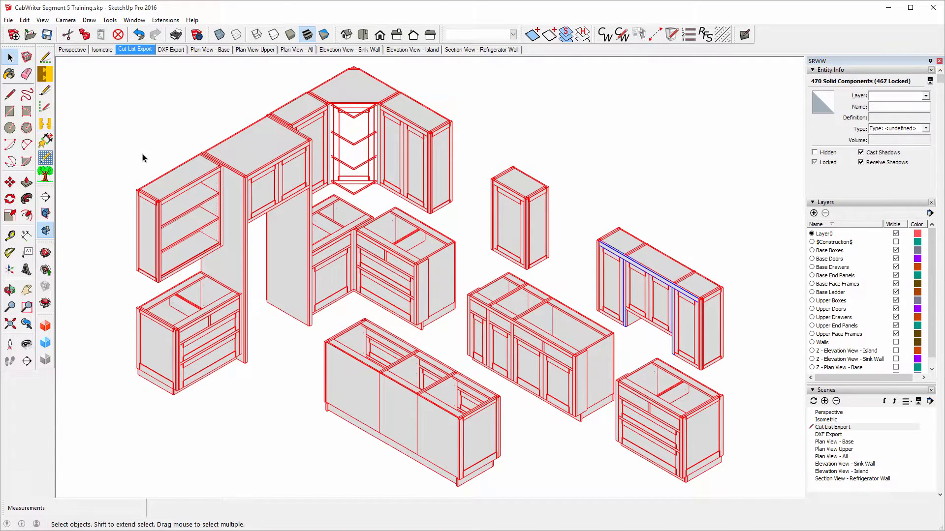
click(9, 22)
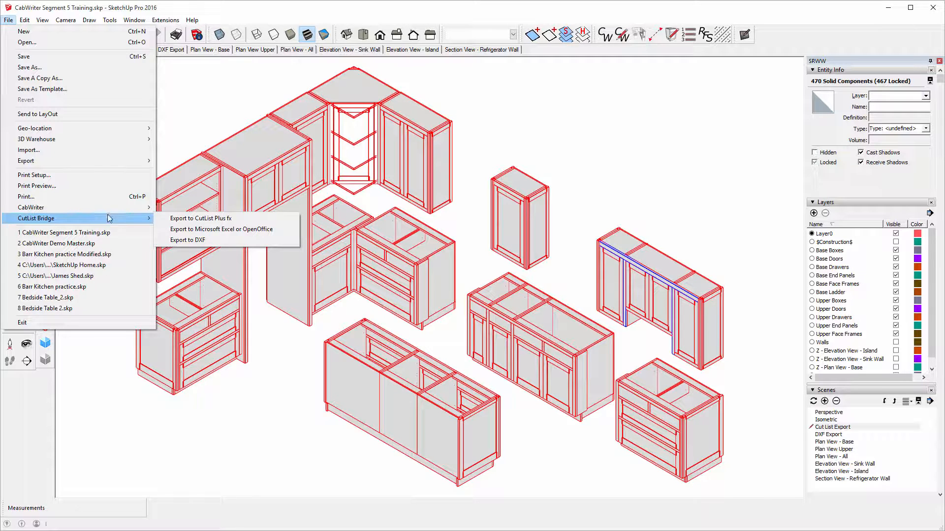
click(201, 220)
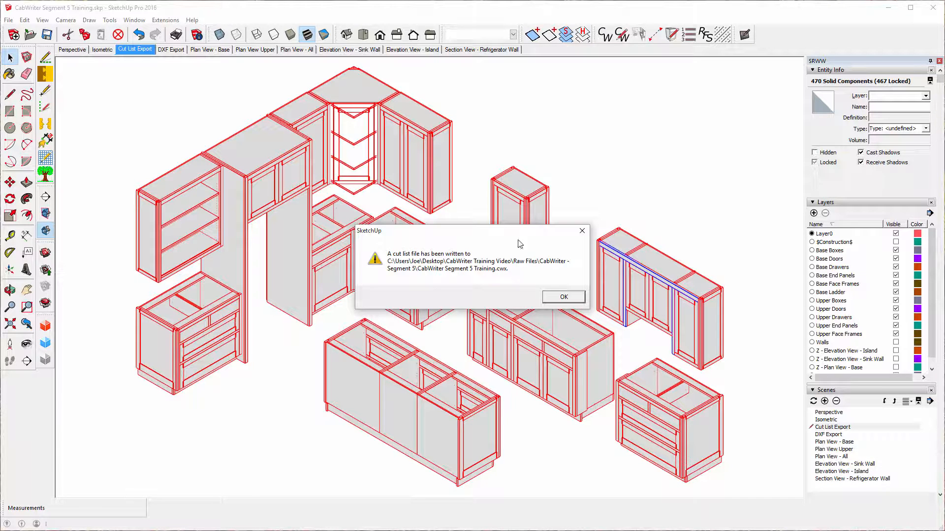
click(561, 298)
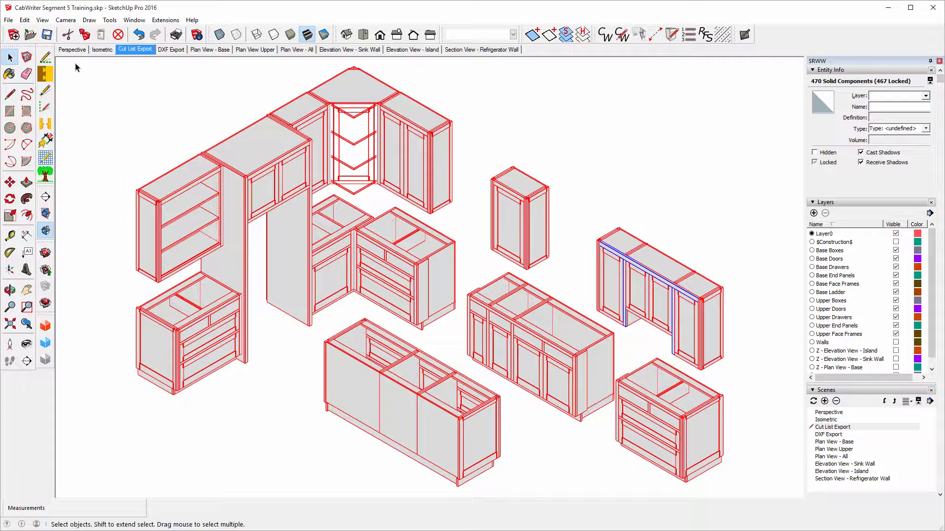
Step: Export the selected components with CutList Bridge in the Microsoft Excel or OpenOffice format
click(9, 20)
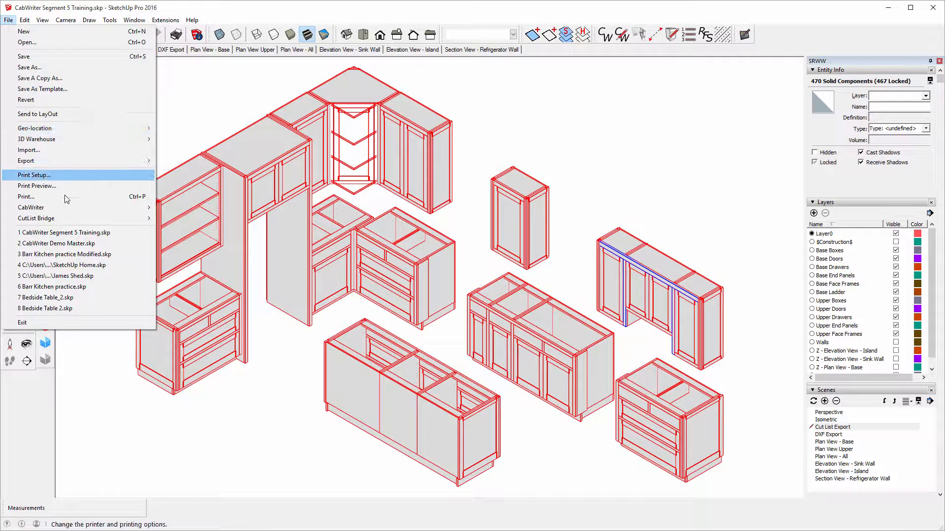
mouse_move(75, 220)
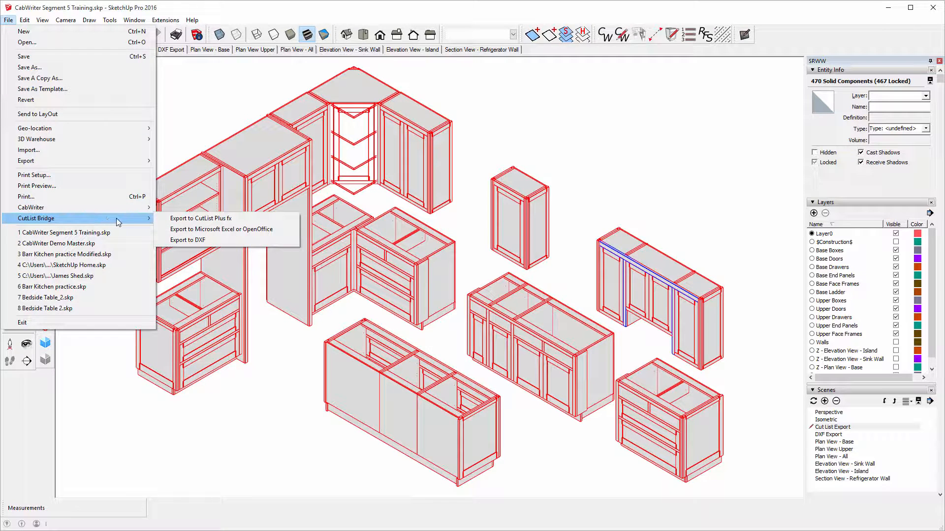
click(196, 230)
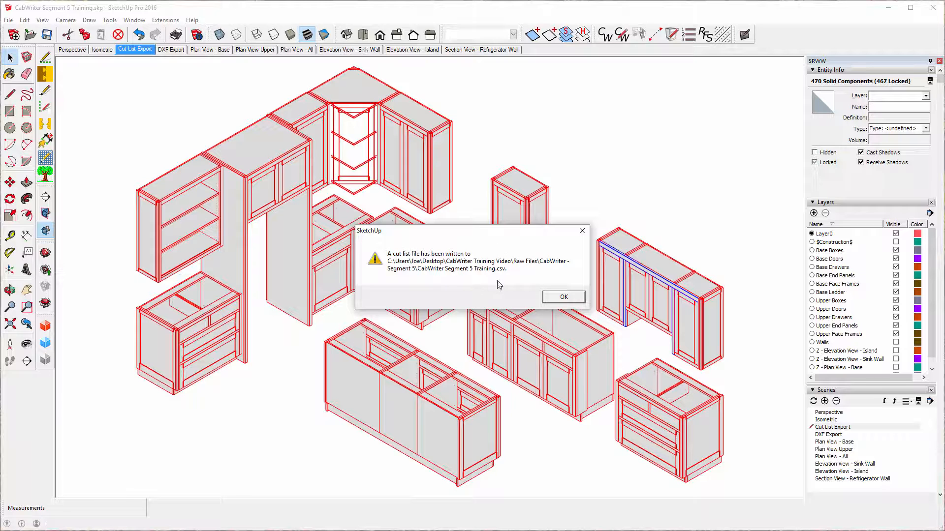
click(553, 299)
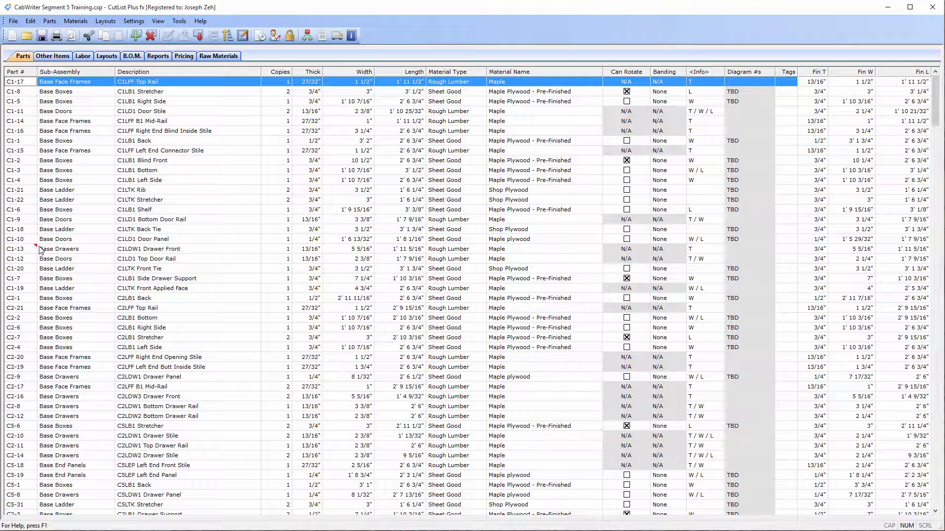
Step: Find the tagged stiles in the parts list and sort it by tag in descending order, so tagged parts come first
mouse_move(37, 250)
drag(936, 100, 928, 339)
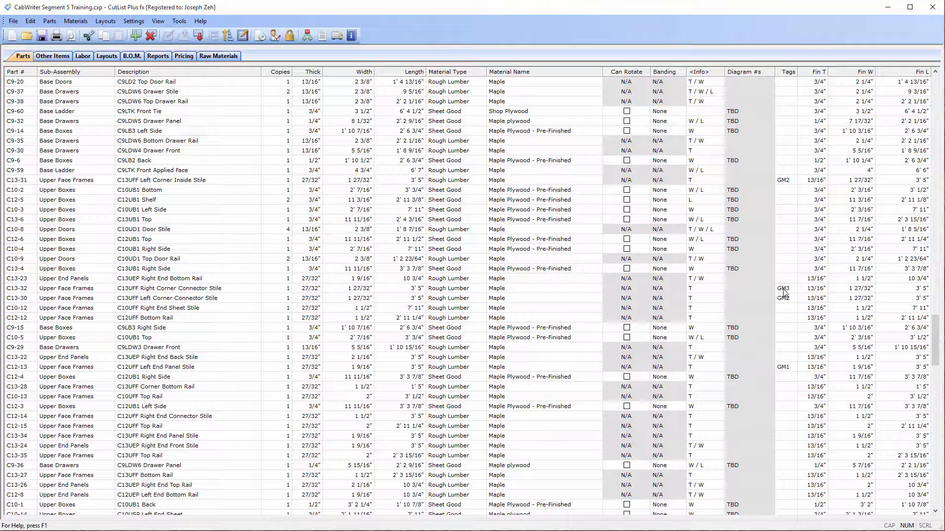
click(787, 72)
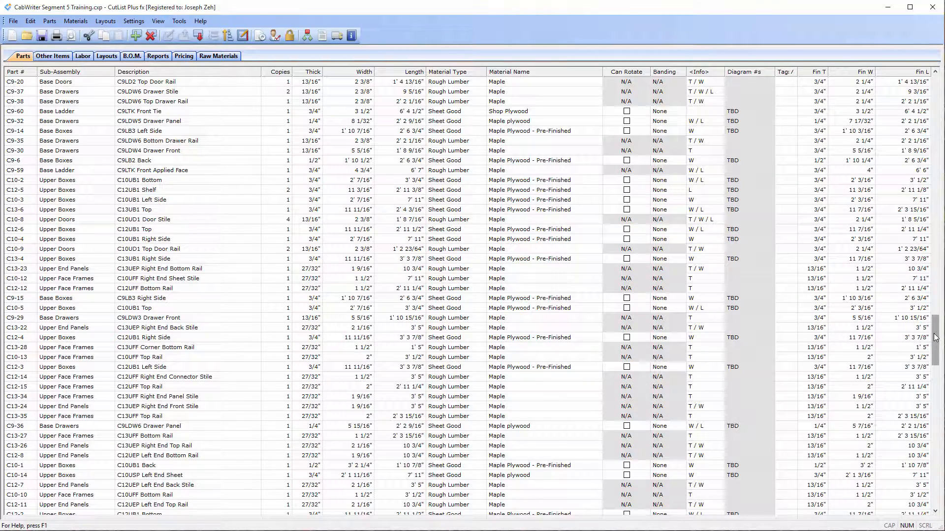
drag(938, 333, 937, 95)
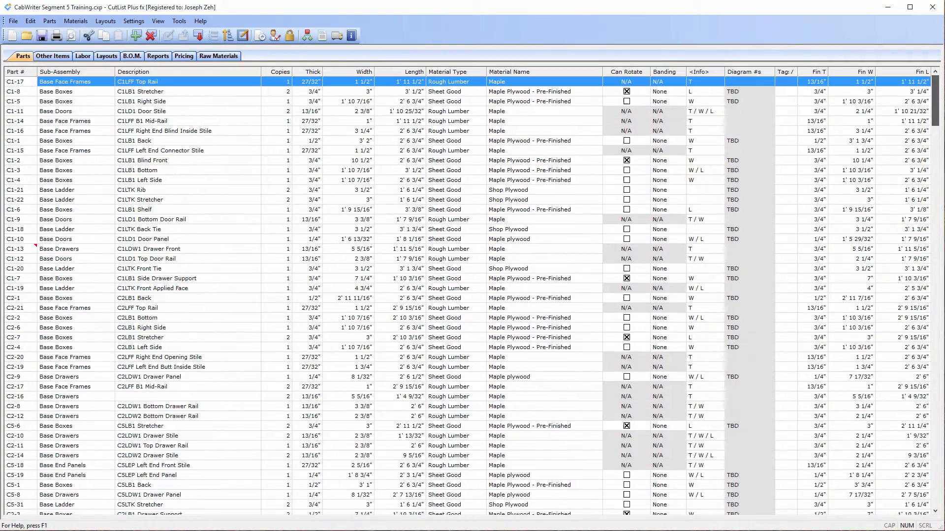
click(785, 74)
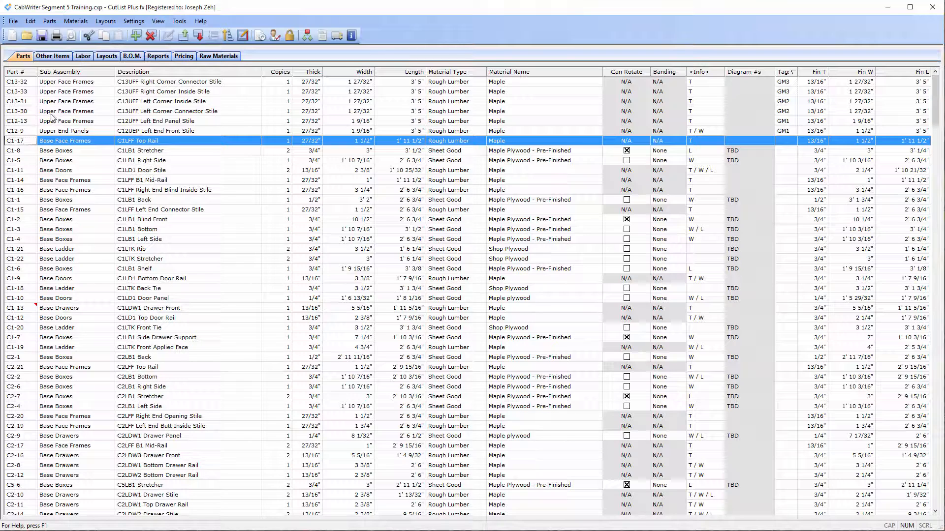
Step: Sort the parts list by part number and look through it down to the last part
click(18, 72)
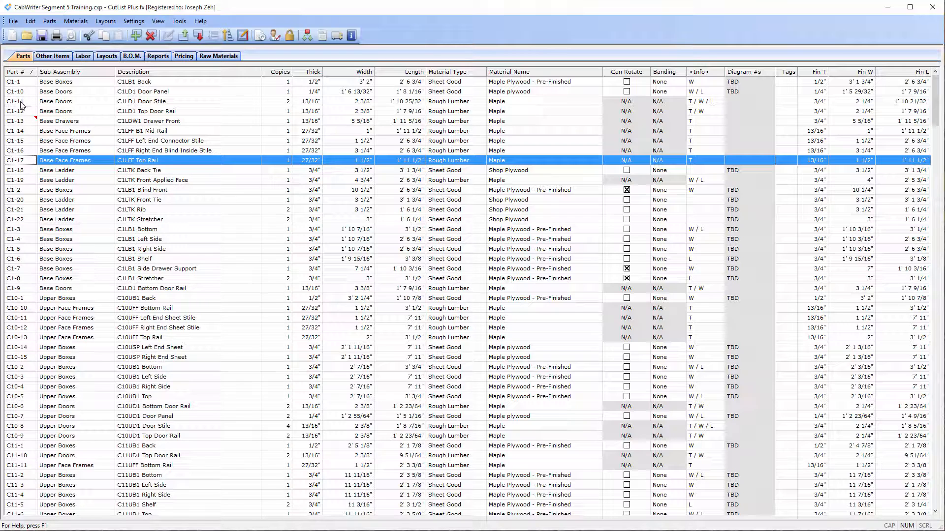
mouse_move(5, 123)
scroll(254, 286, down, 7)
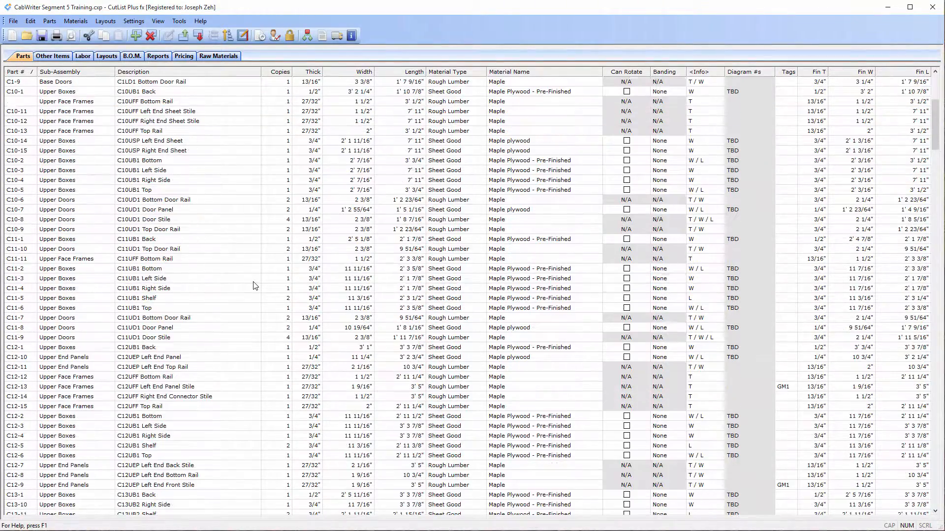
scroll(254, 285, down, 10)
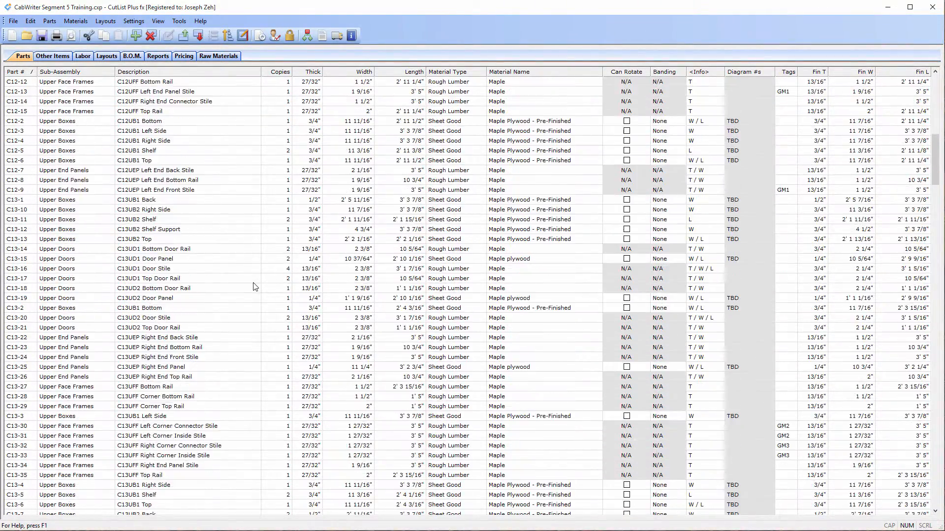
scroll(254, 287, down, 14)
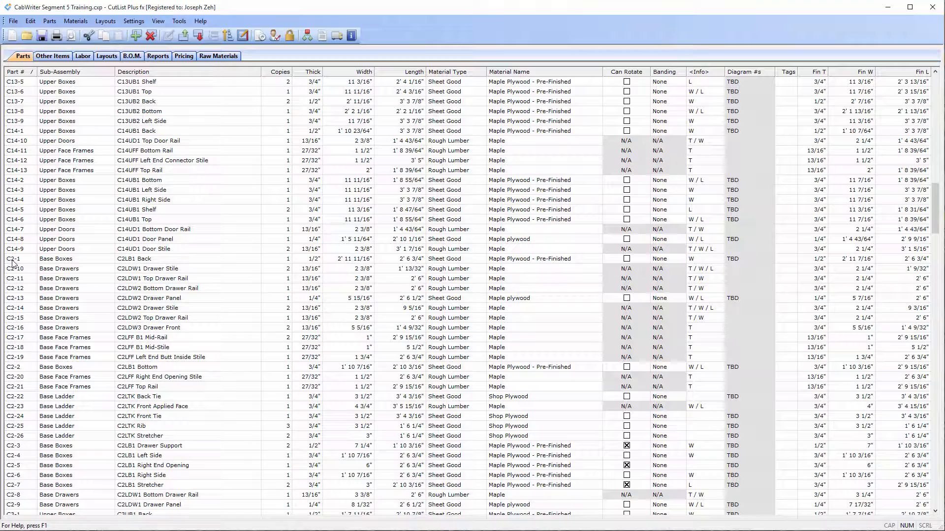
scroll(47, 378, down, 9)
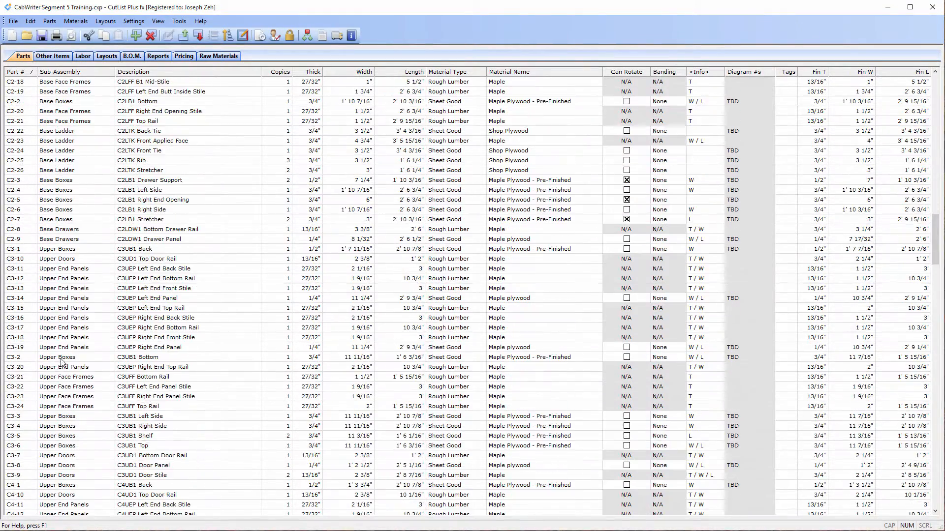
scroll(61, 362, down, 20)
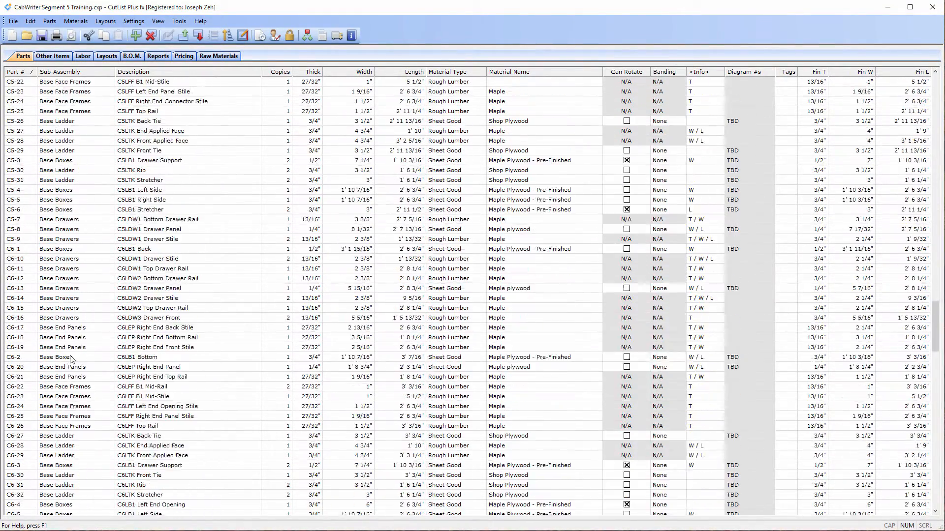
scroll(71, 359, down, 20)
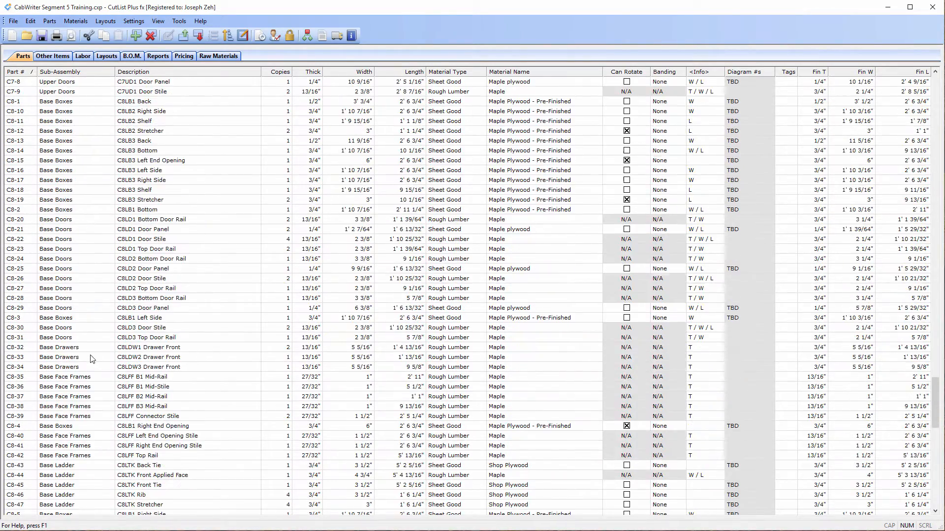
scroll(74, 394, down, 20)
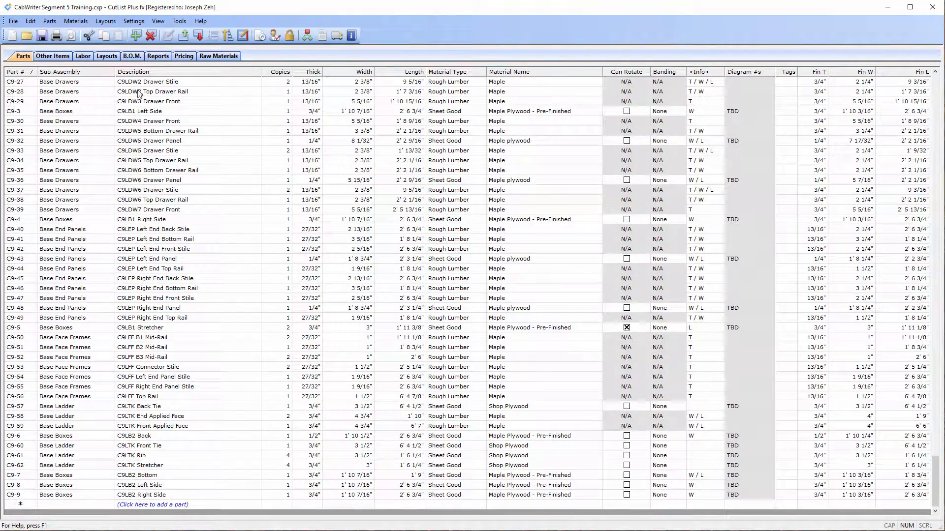
Step: Look through the part numbers from the last C9 part back to the C3 parts, and down to the end again
scroll(33, 167, up, 9)
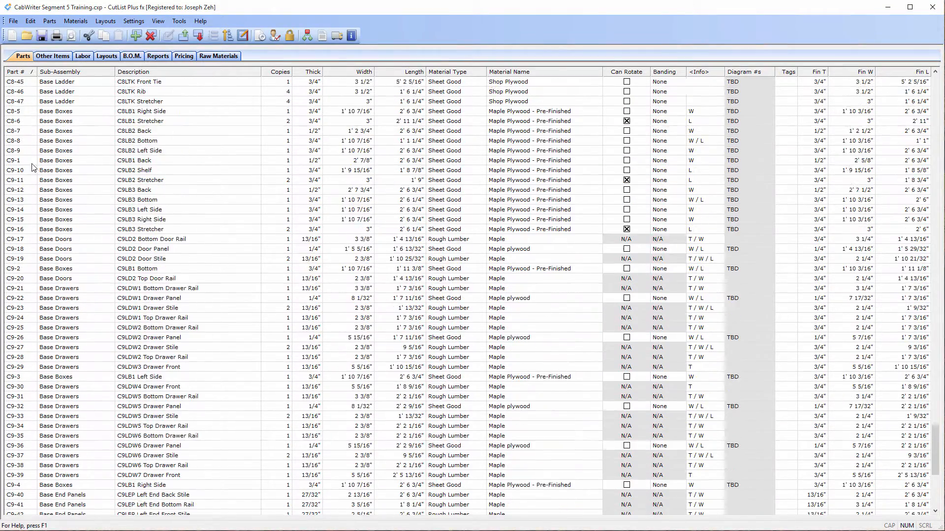
scroll(31, 168, up, 2)
scroll(17, 201, up, 3)
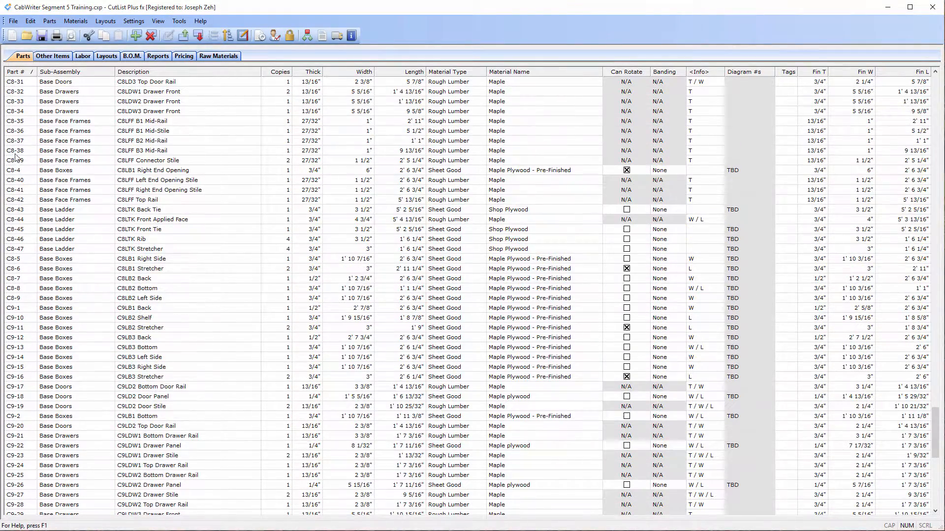
scroll(15, 157, up, 20)
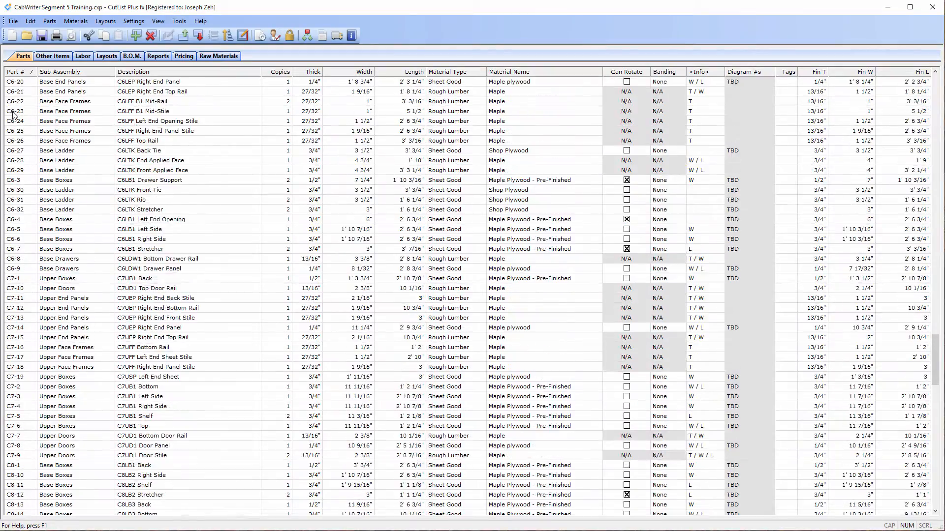
scroll(14, 114, up, 20)
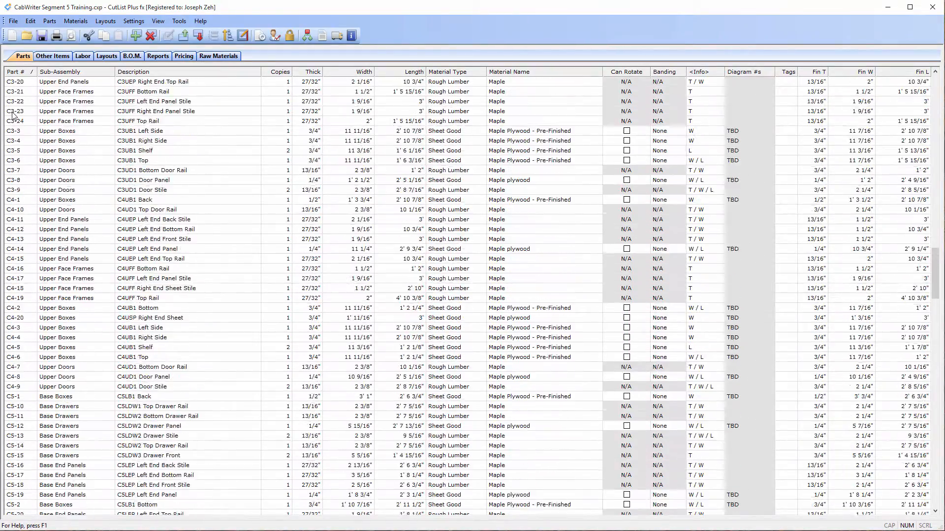
scroll(37, 161, down, 15)
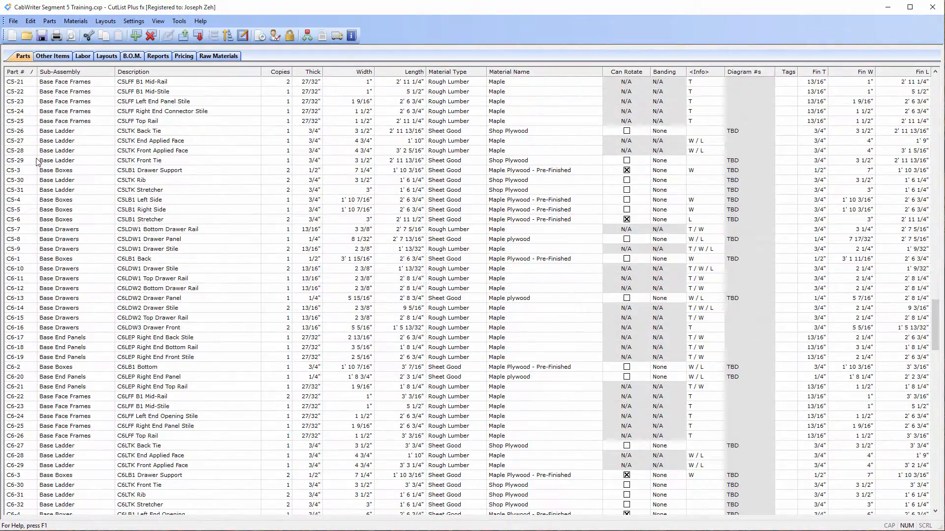
scroll(37, 162, down, 20)
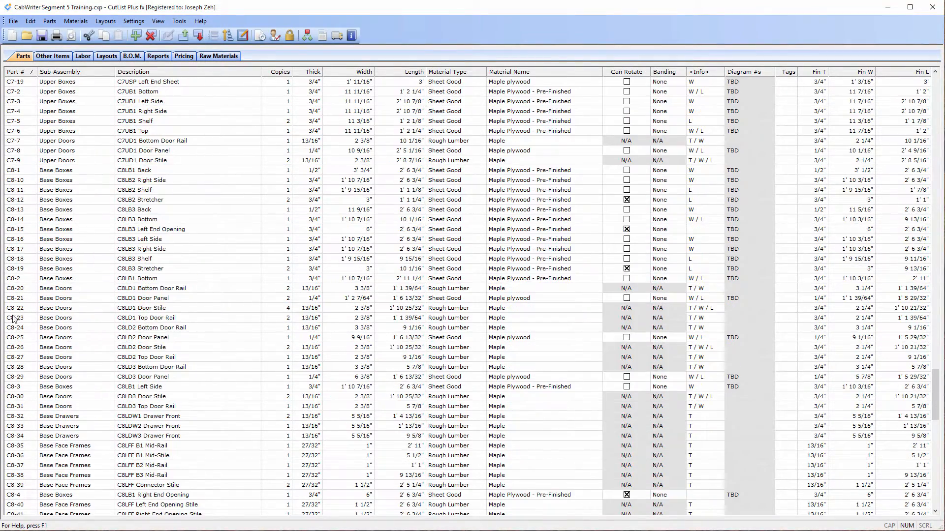
scroll(14, 318, down, 8)
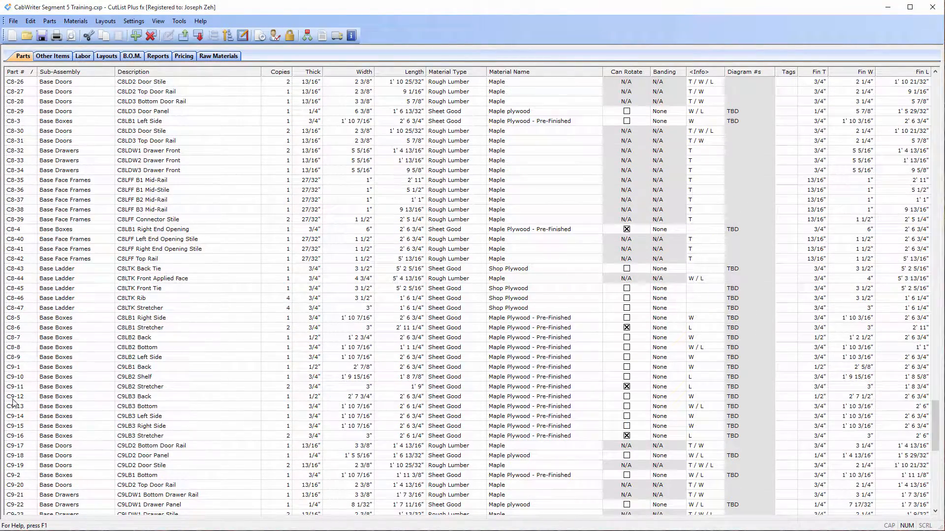
scroll(17, 430, down, 5)
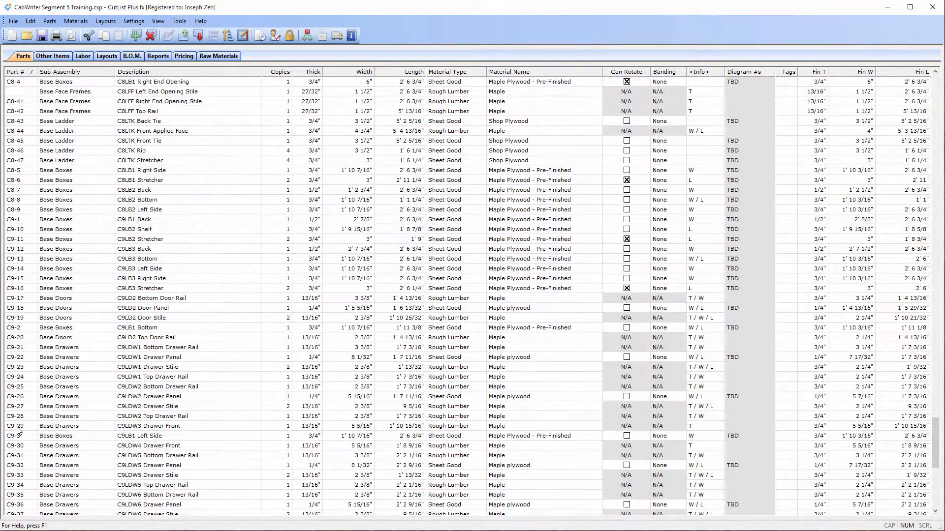
scroll(17, 430, down, 11)
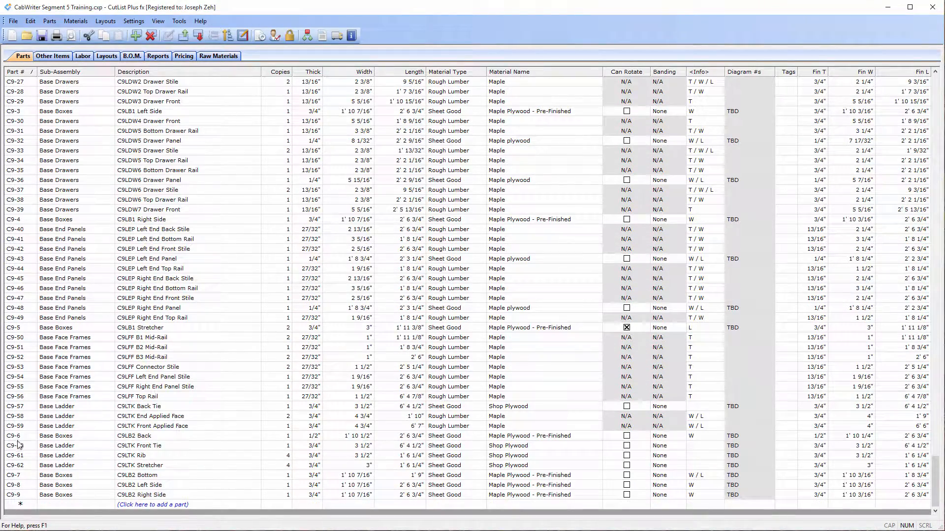
Step: Examine the parts list upward from the last C9 part to the tagged C12 and C13 stiles
scroll(18, 445, up, 15)
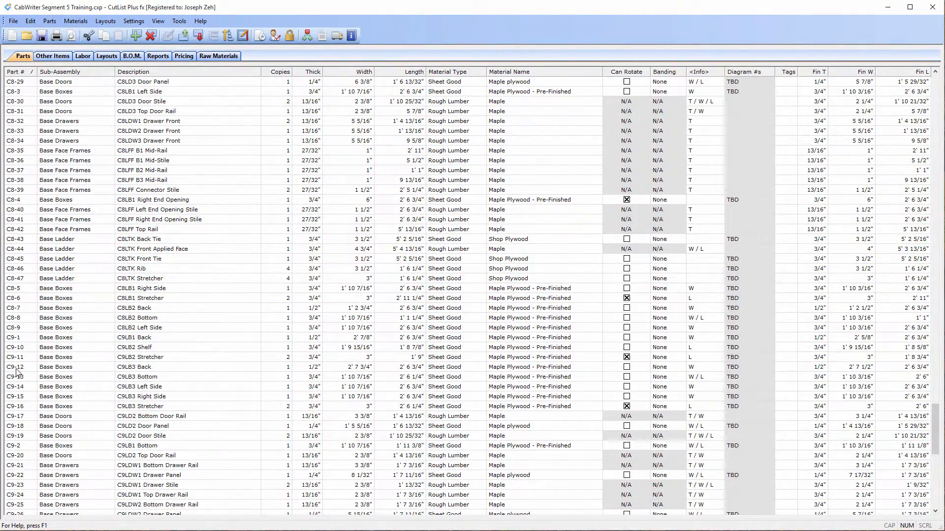
scroll(17, 373, up, 6)
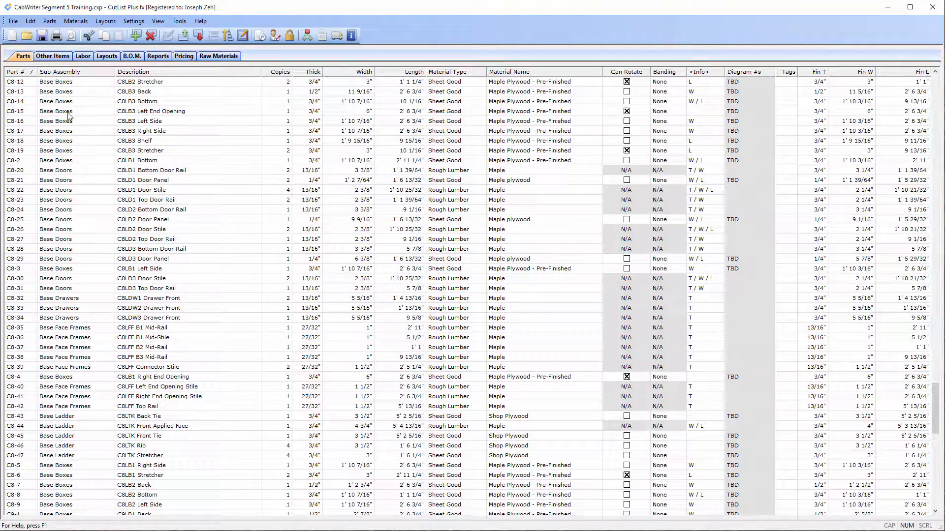
scroll(55, 118, up, 10)
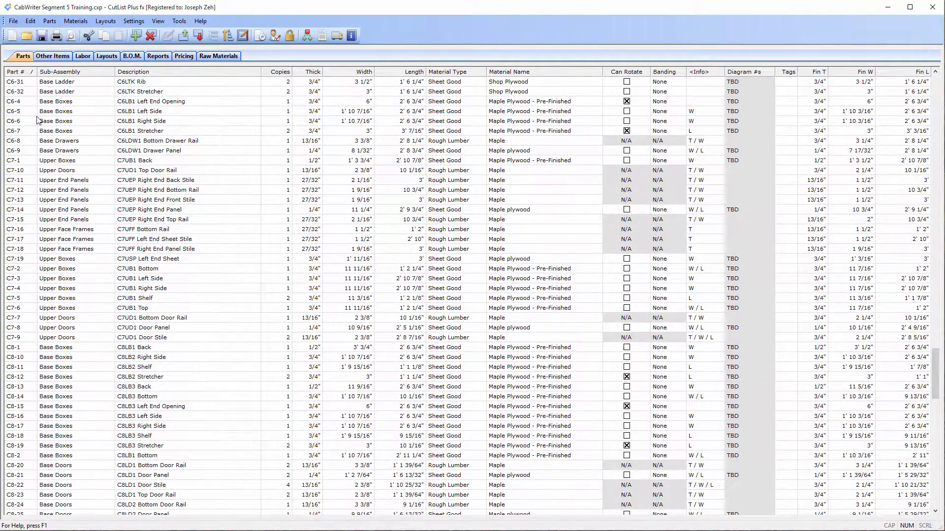
scroll(38, 120, up, 3)
scroll(38, 120, up, 16)
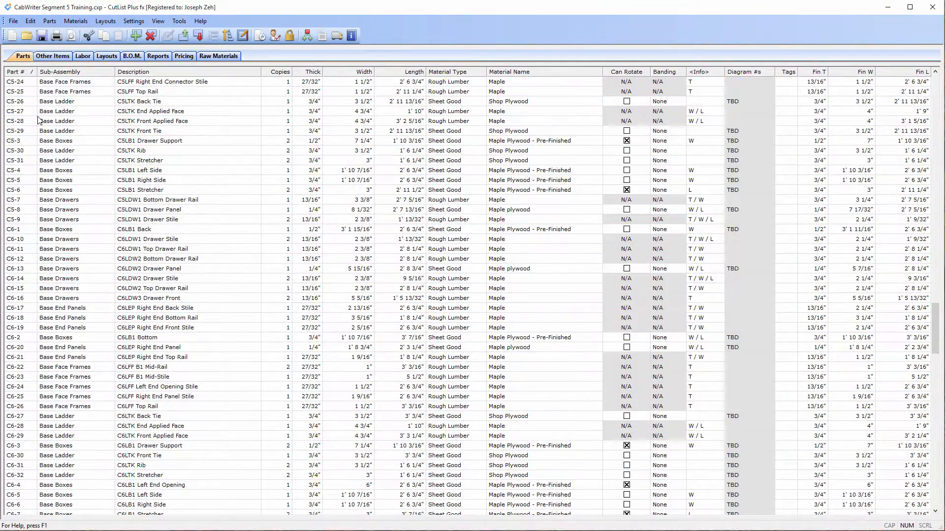
right_click(38, 121)
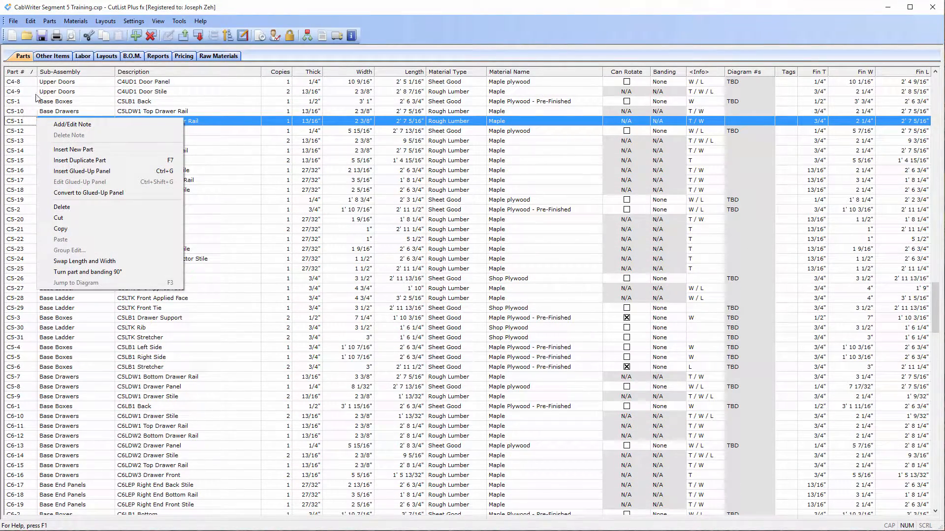
click(257, 182)
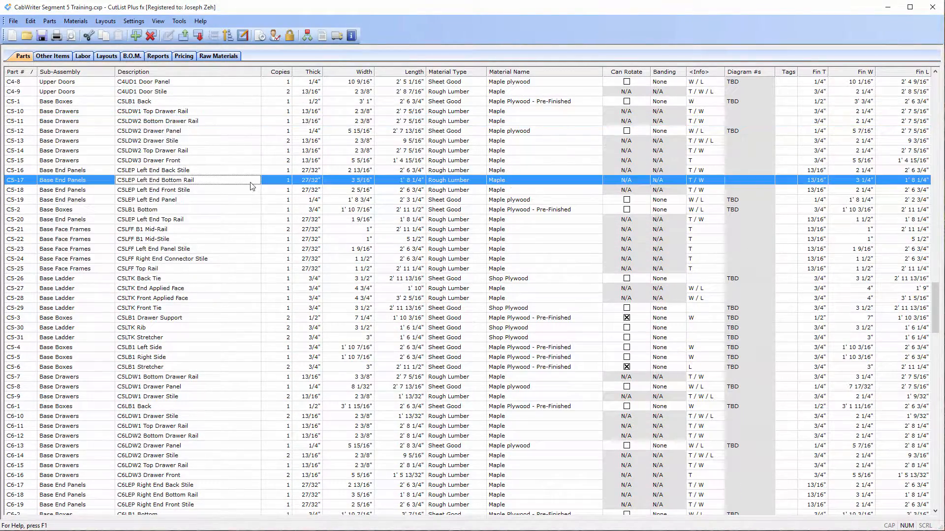
scroll(44, 113, up, 6)
scroll(42, 116, up, 20)
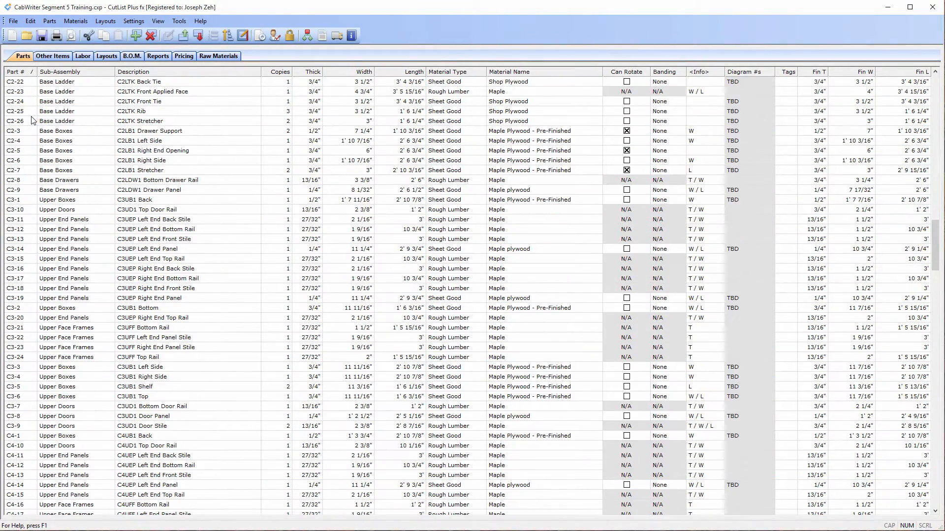
scroll(31, 122, up, 4)
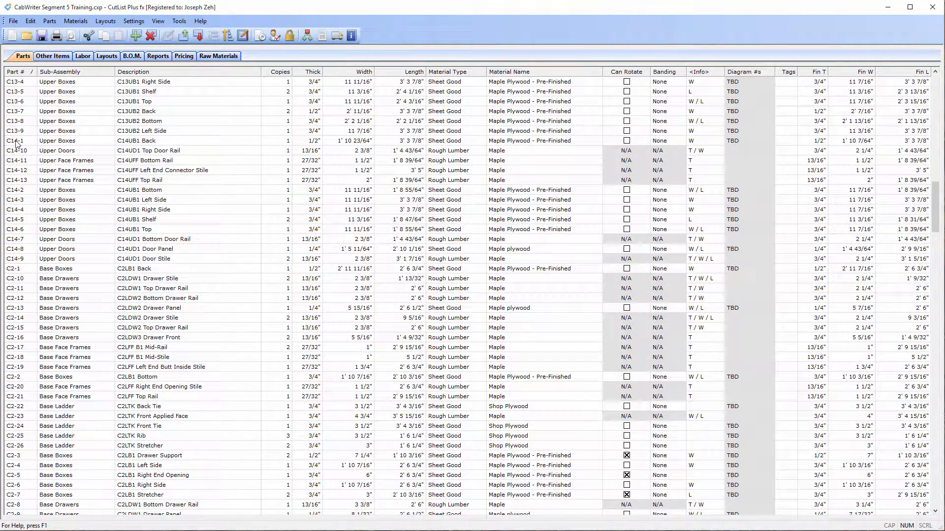
scroll(73, 165, up, 11)
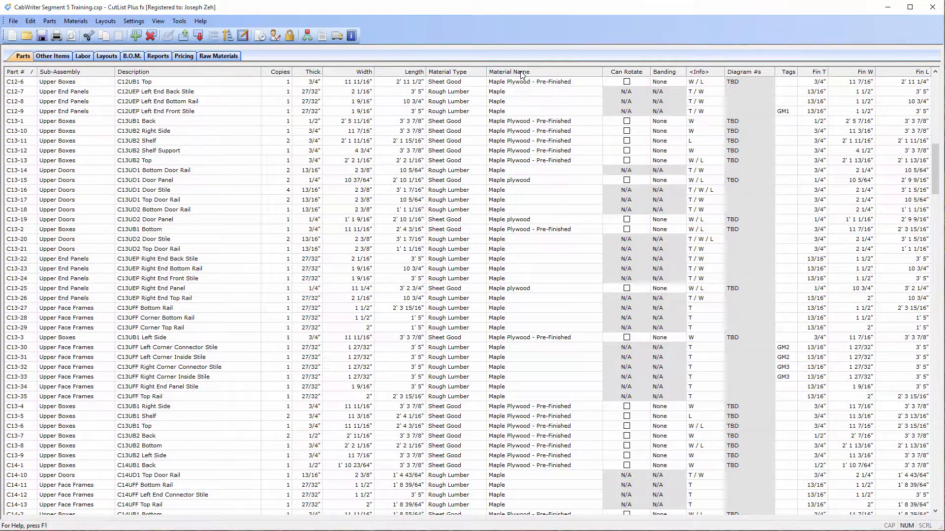
Step: Try sorting the parts list by material type, description and sub-assembly, and return it to part-number order
click(521, 74)
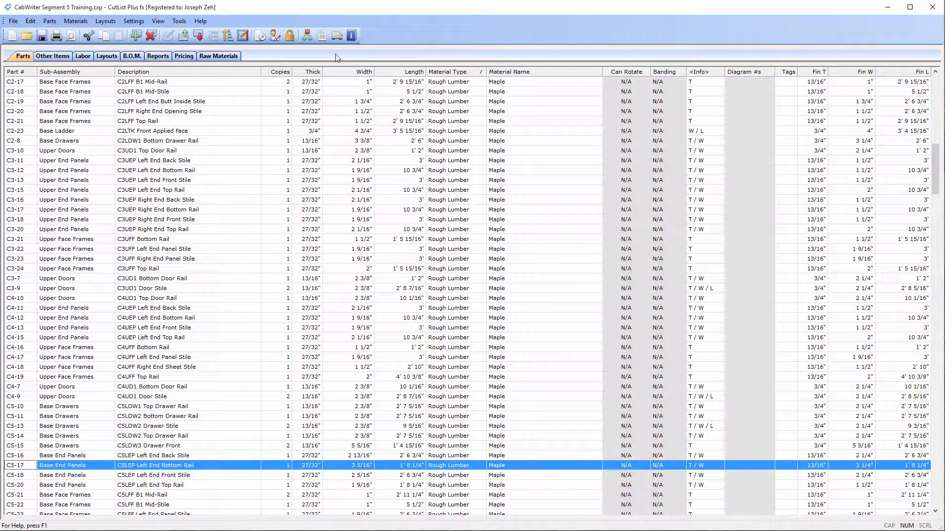
click(195, 73)
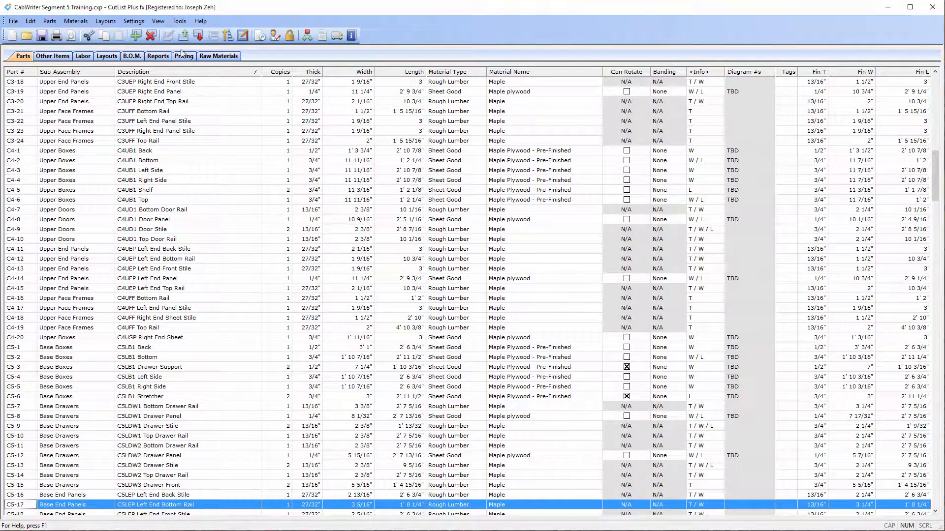
click(71, 75)
click(23, 73)
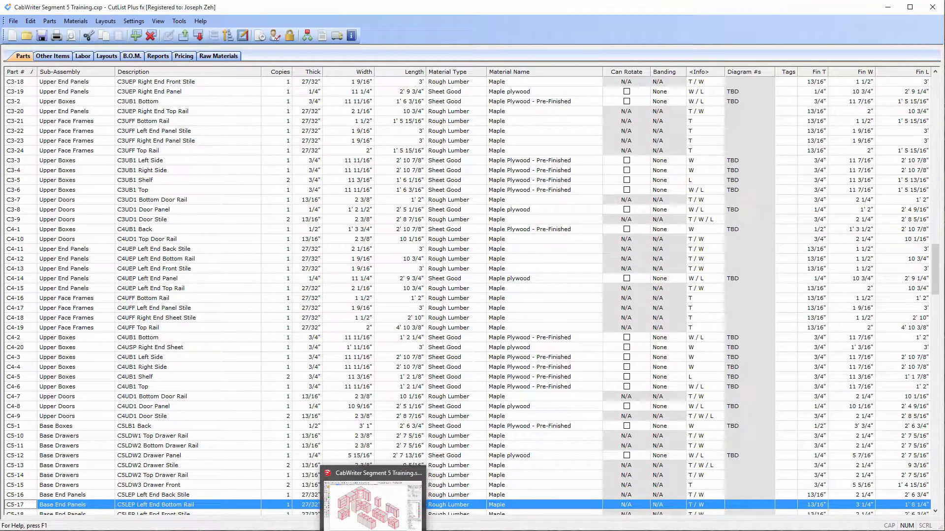
Step: Switch to SketchUp, clear the selection in the kitchen model, and return to the parts list in CutList Plus fx
click(370, 523)
click(600, 114)
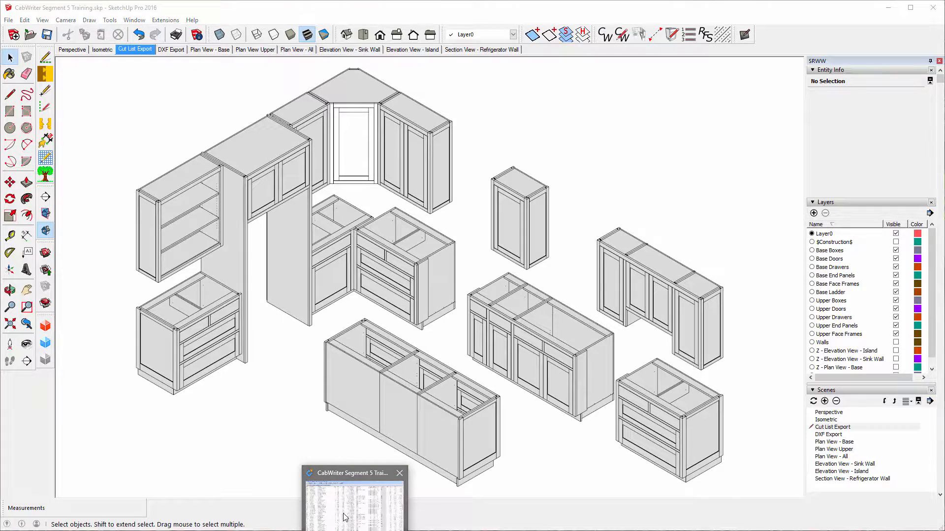
click(344, 516)
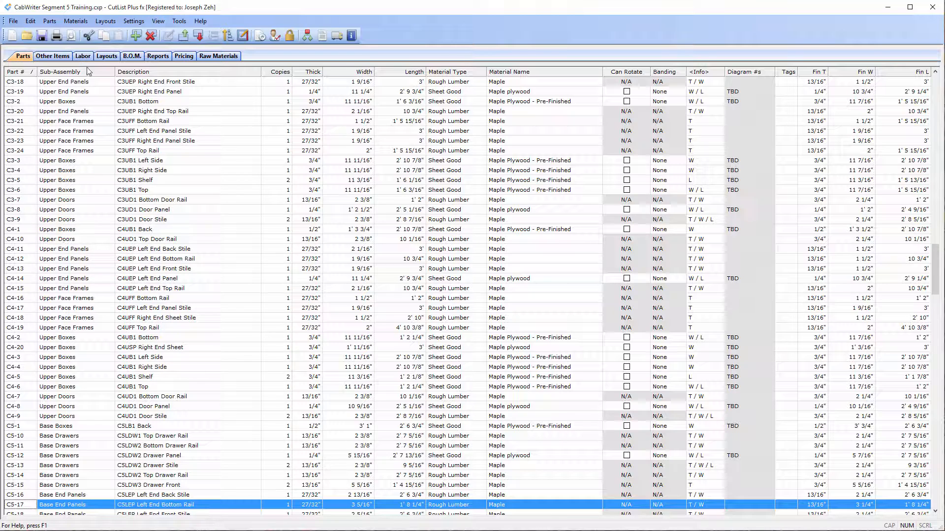
Step: Sort the parts list by sub-assembly and look through the groups down to the last Upper Face Frames part
click(66, 72)
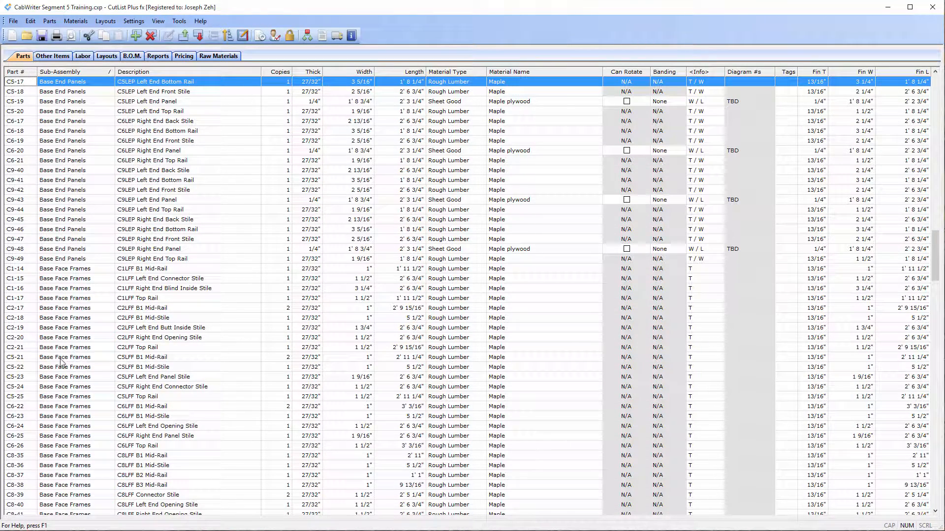
scroll(104, 331, down, 10)
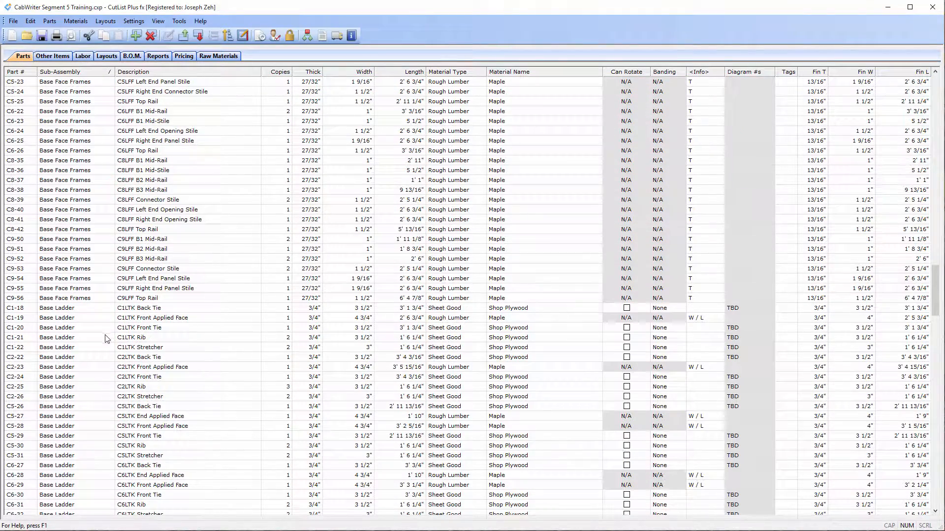
scroll(61, 333, down, 15)
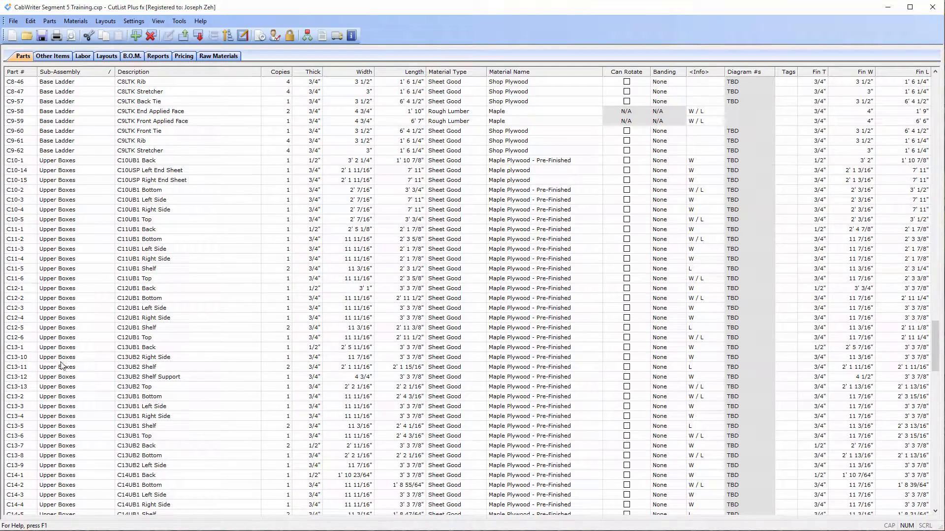
scroll(123, 344, down, 12)
scroll(128, 339, down, 6)
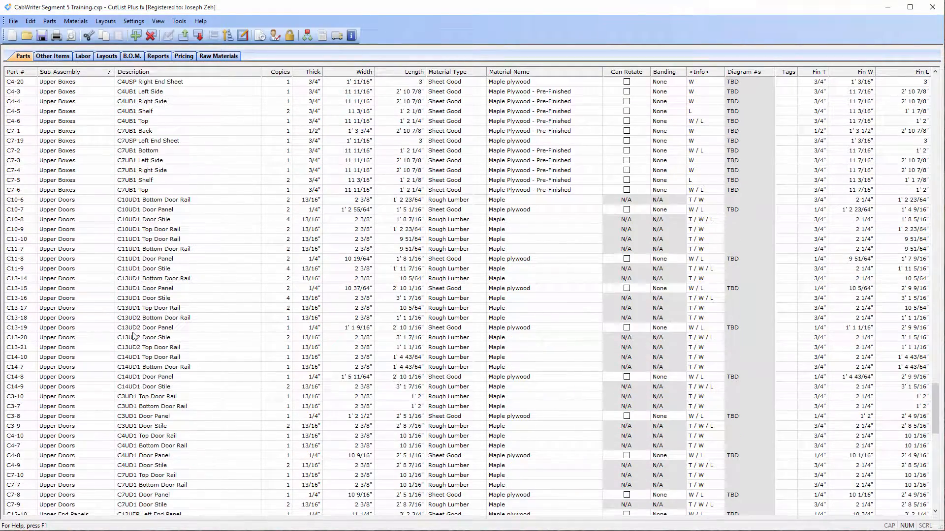
scroll(133, 337, down, 6)
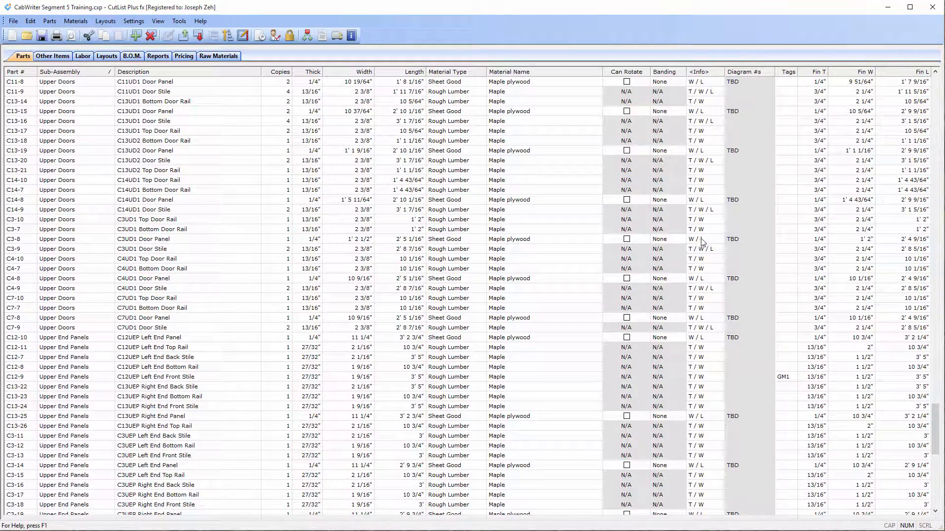
scroll(699, 243, down, 10)
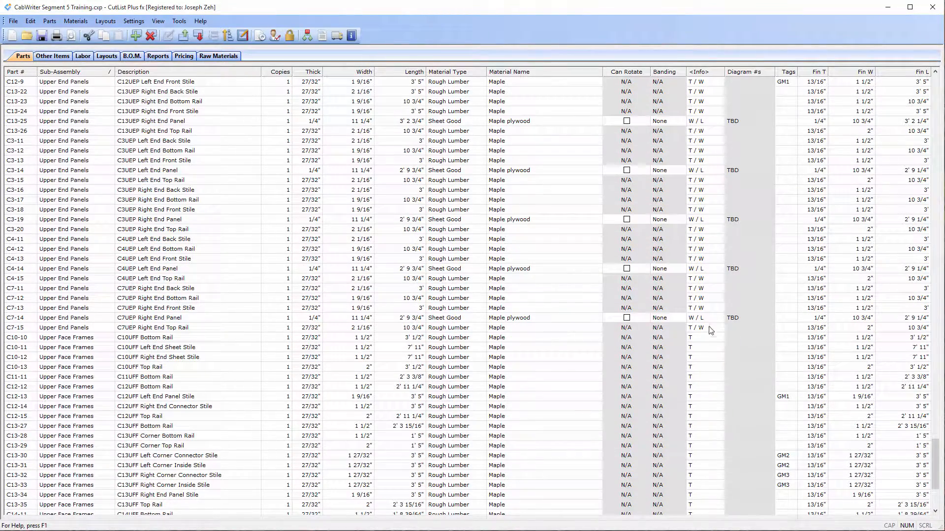
scroll(706, 405, down, 1)
scroll(705, 404, down, 4)
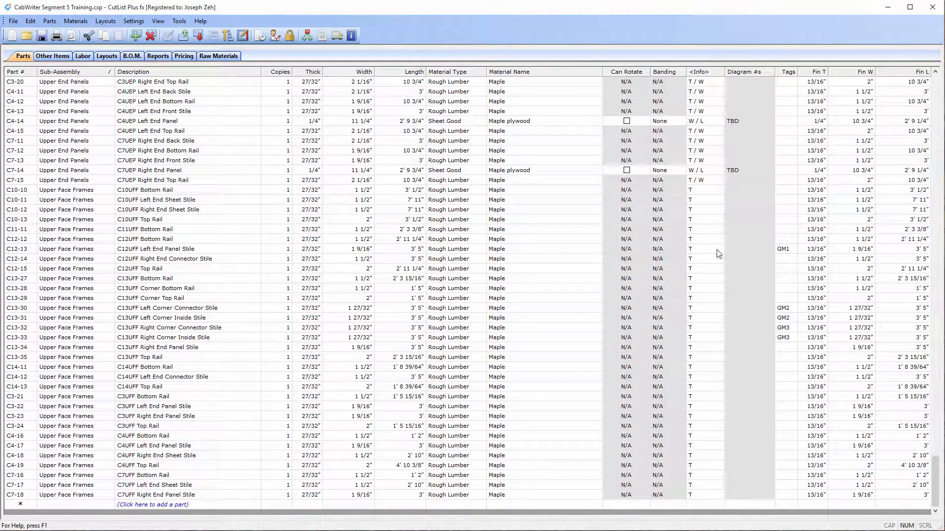
Step: Examine the Can Rotate settings in the parts list from Upper Face Frames up to the Base Boxes stretchers
scroll(711, 236, up, 10)
scroll(704, 128, up, 20)
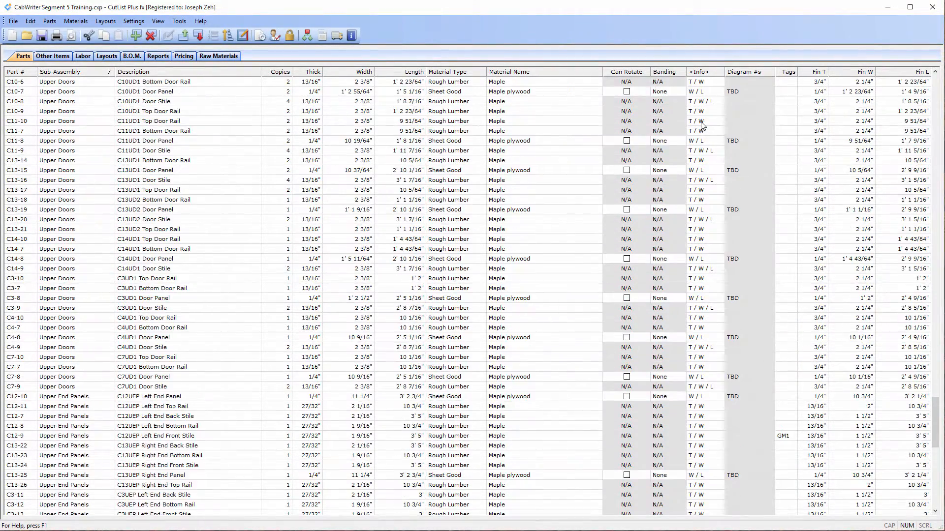
scroll(704, 108, up, 6)
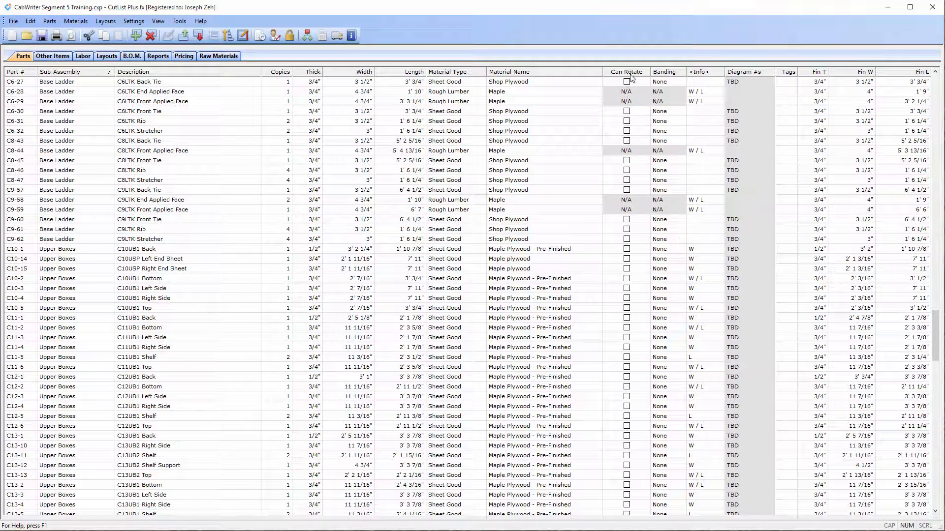
scroll(632, 175, up, 1)
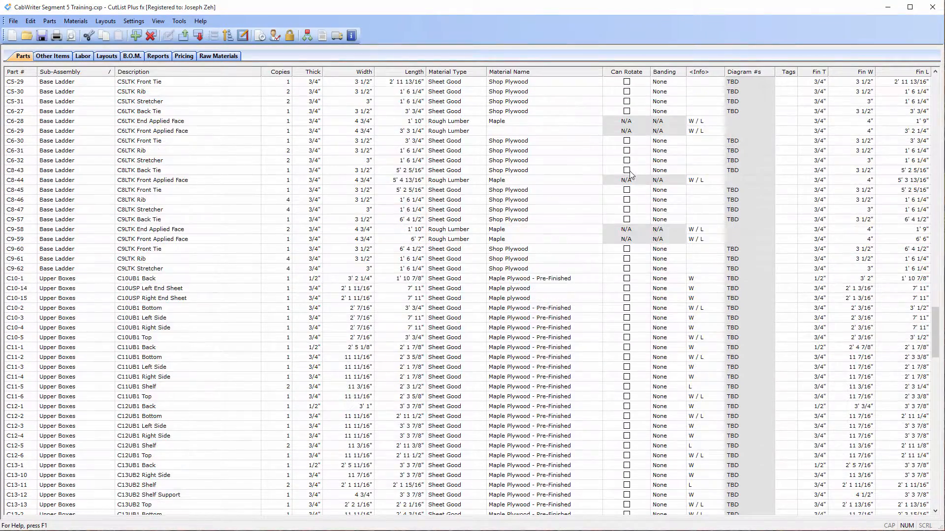
scroll(631, 175, up, 20)
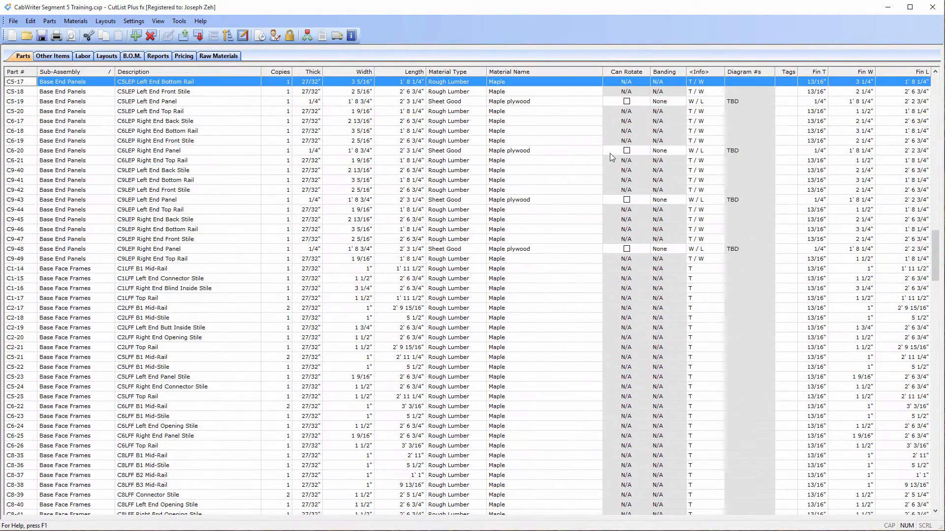
scroll(612, 157, up, 20)
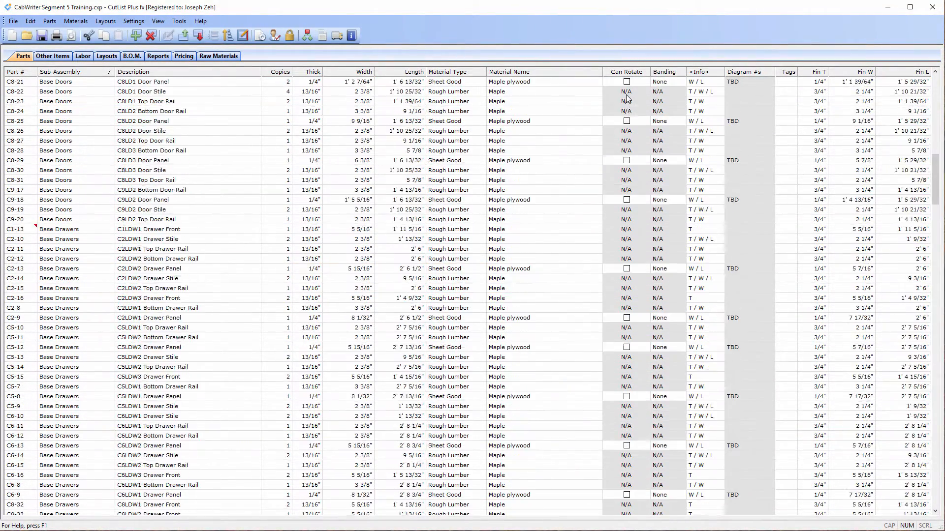
scroll(627, 98, up, 14)
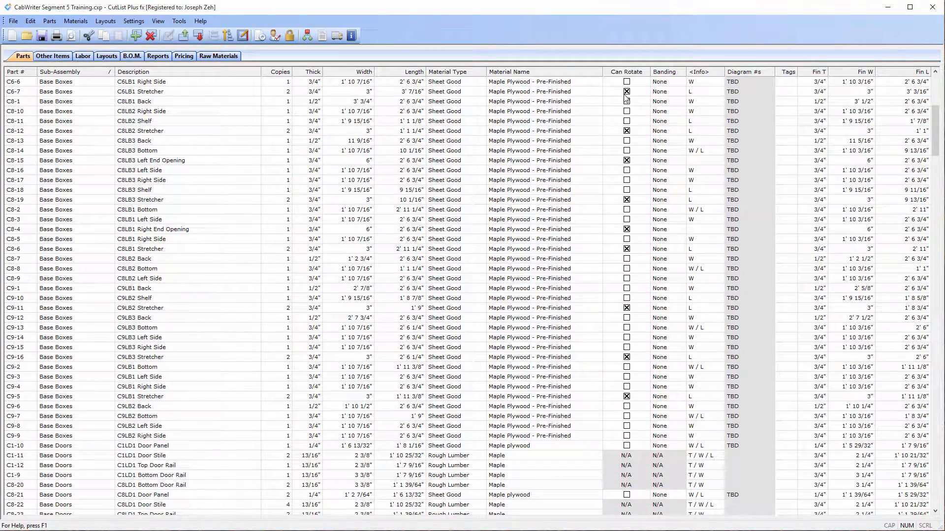
Step: Select the C8-12 stretcher and compare the Base Boxes, Base Doors and Base Drawers parts, returning to the first part in the list
click(531, 132)
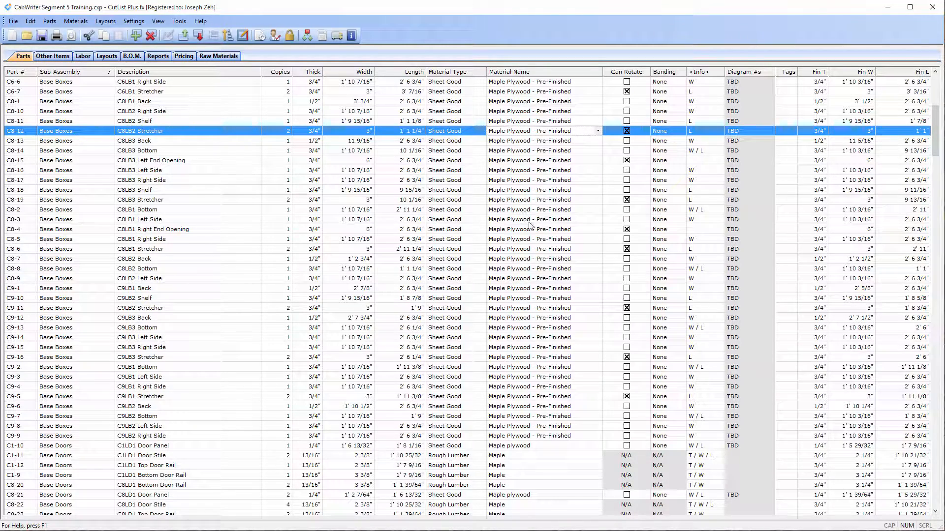
scroll(535, 239, down, 1)
scroll(535, 240, down, 2)
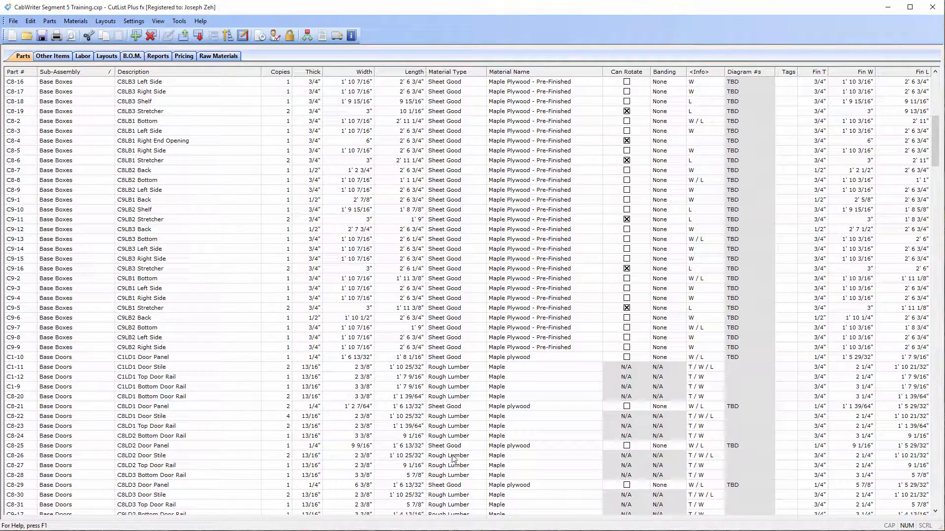
scroll(456, 452, down, 8)
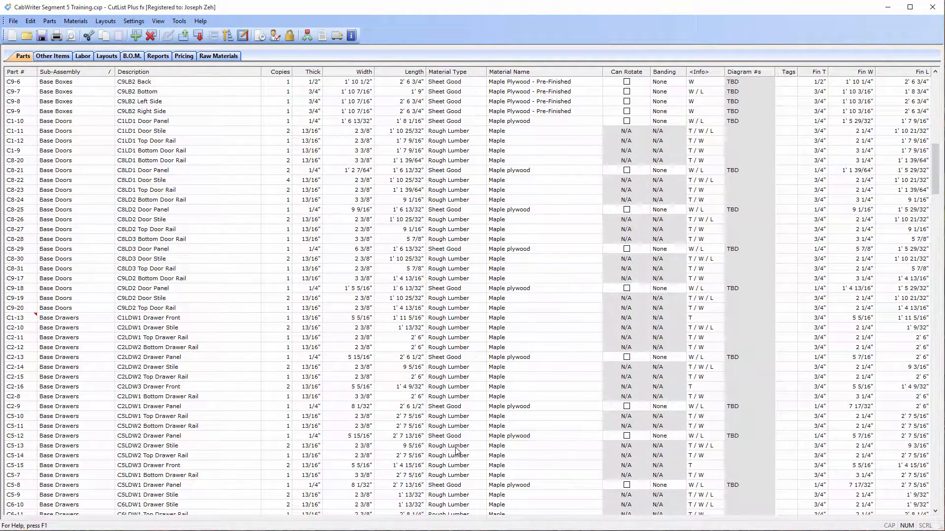
scroll(457, 451, up, 14)
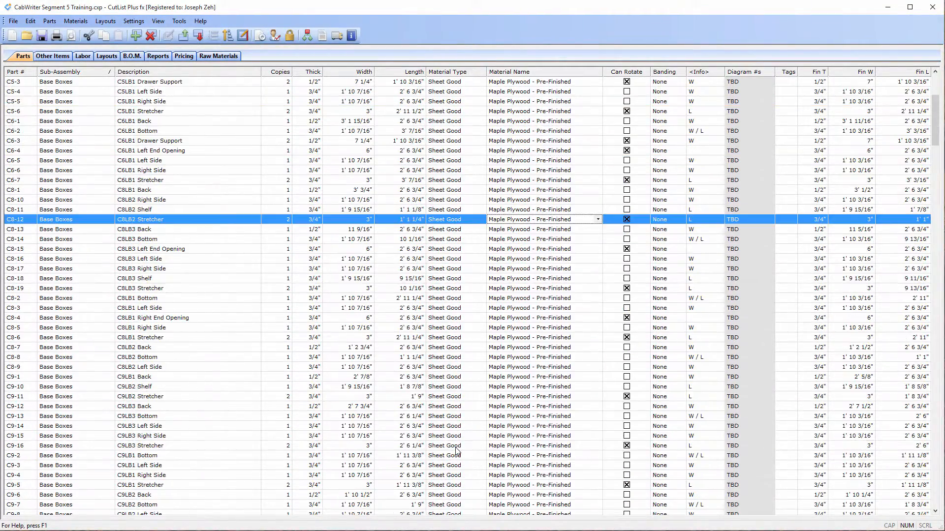
scroll(457, 450, up, 6)
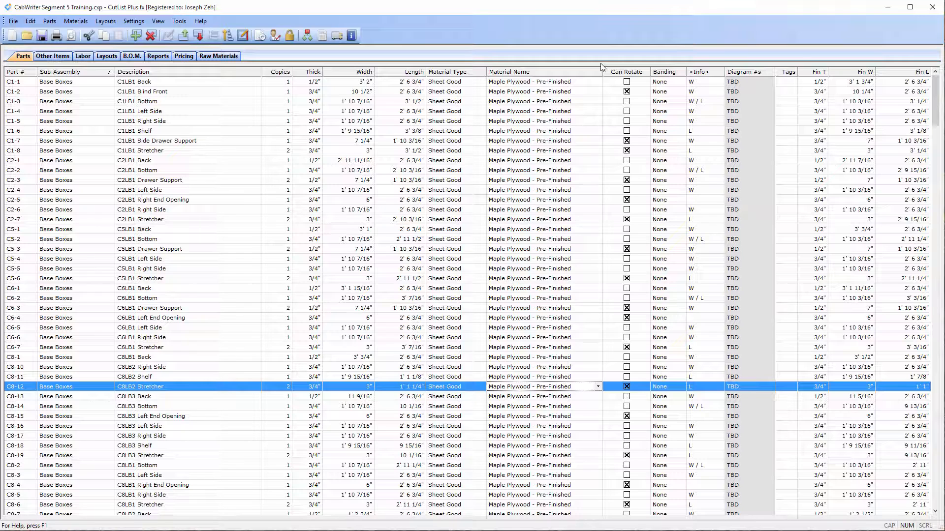
Step: Look at the project's labor list and the cost summary of the bill of materials
click(82, 56)
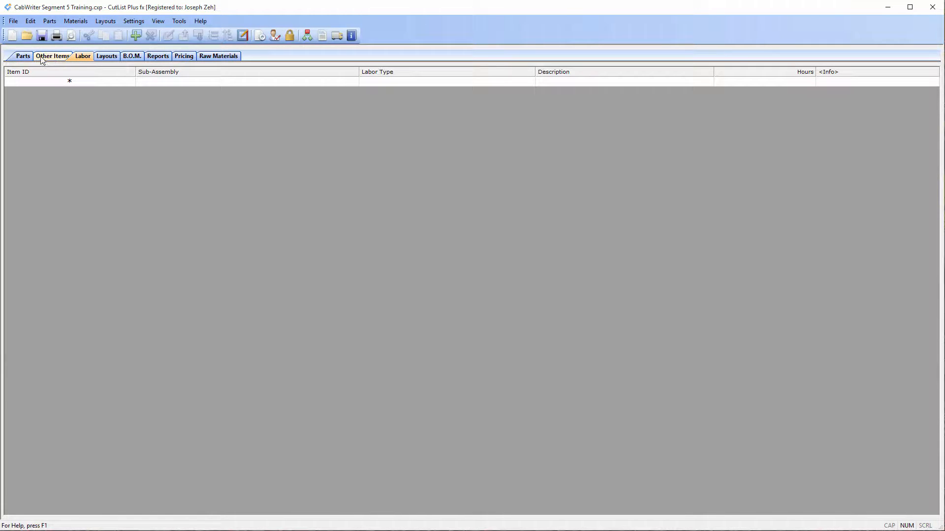
click(131, 59)
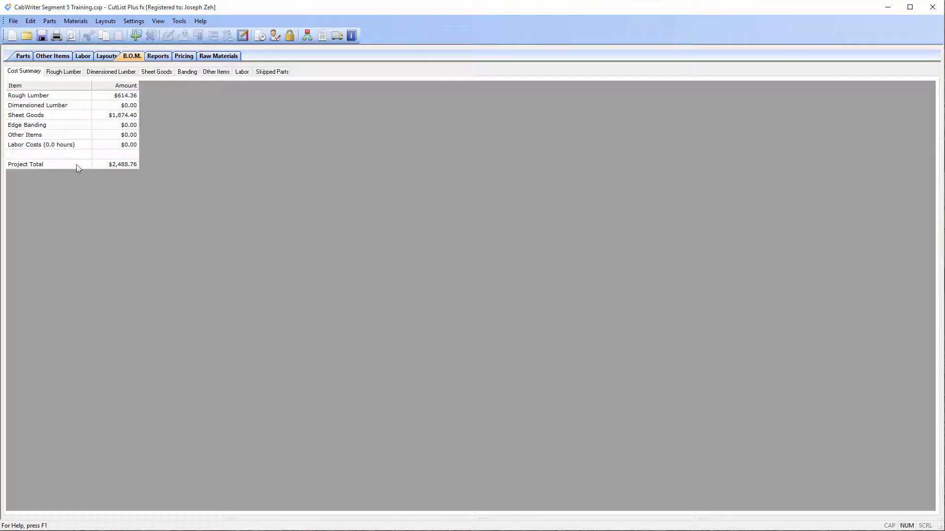
Step: Show the Maple Plywood - Pre-Finished sheet goods in the raw materials, and view the project's pricing breakdown
click(206, 58)
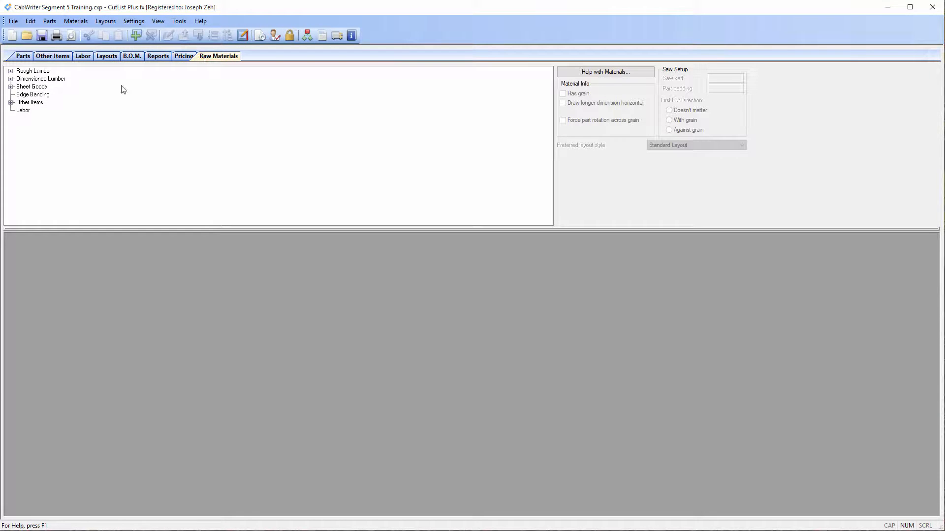
click(10, 88)
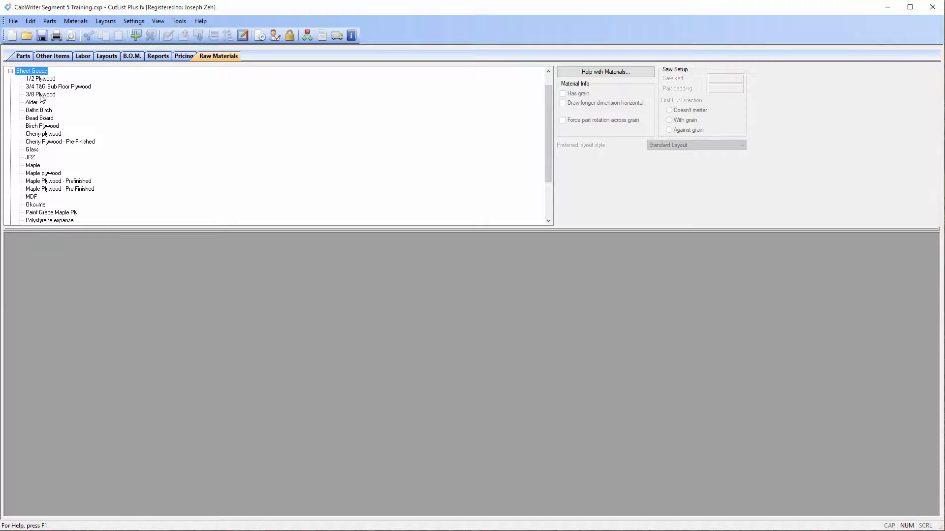
click(59, 190)
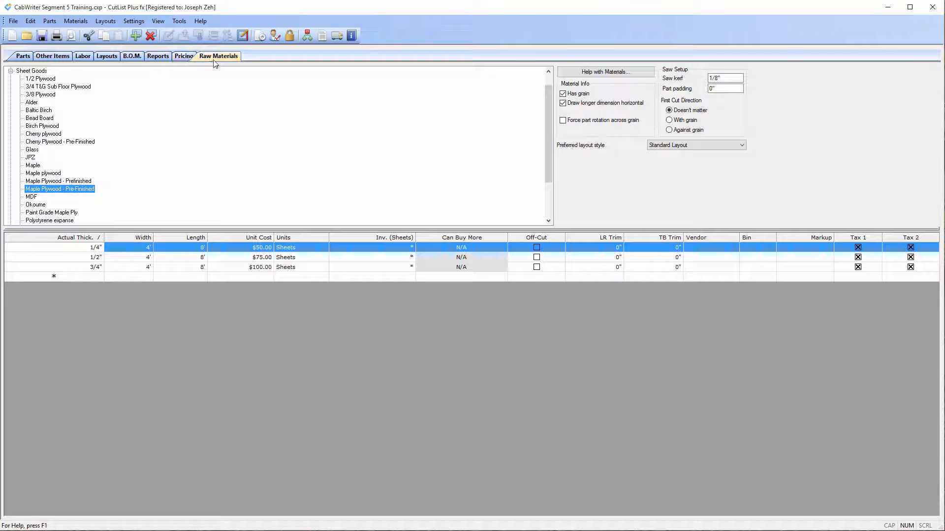
click(183, 57)
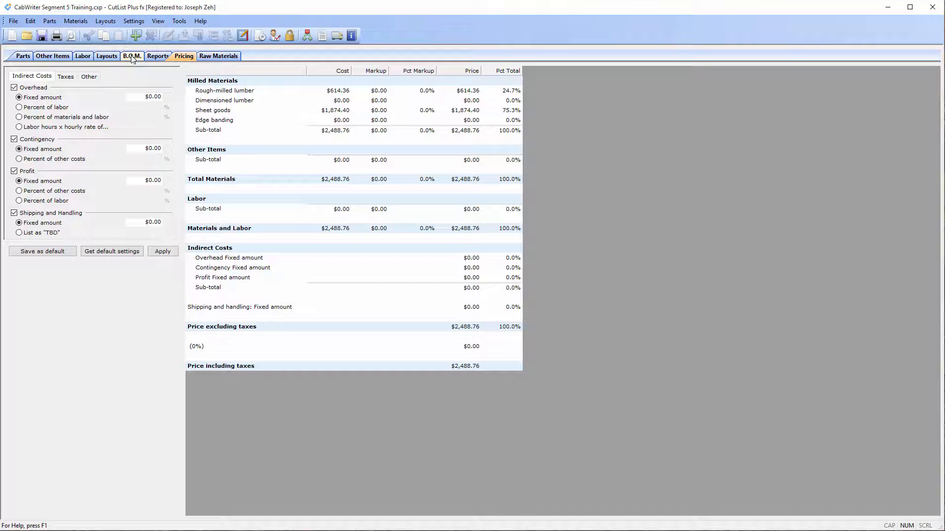
Step: Show the cutting layouts for 3/4" Maple Plywood - Pre-Finished and look through the full set of sheet diagrams
click(108, 59)
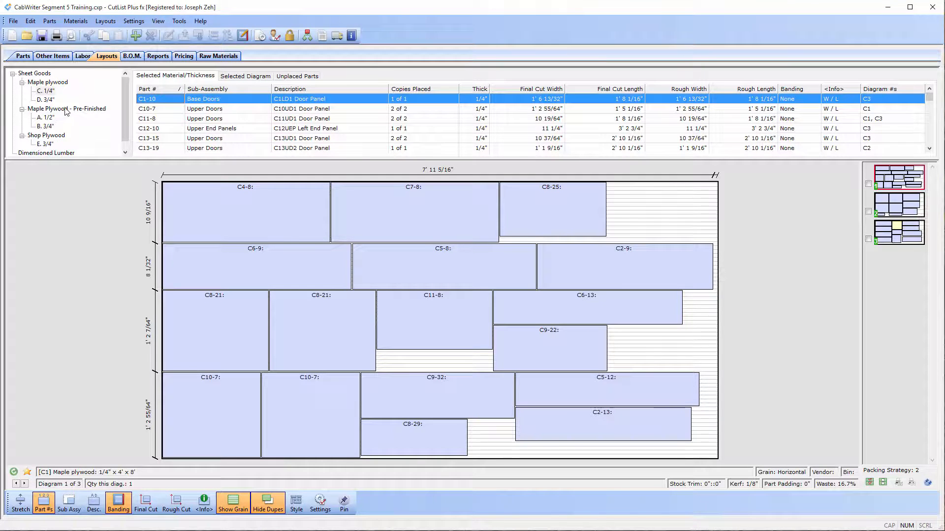
click(45, 126)
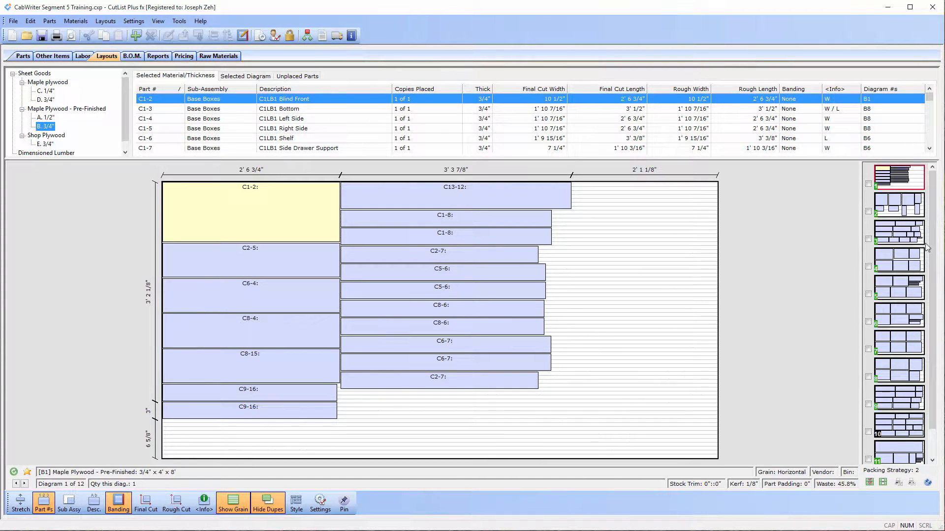
scroll(929, 265, down, 3)
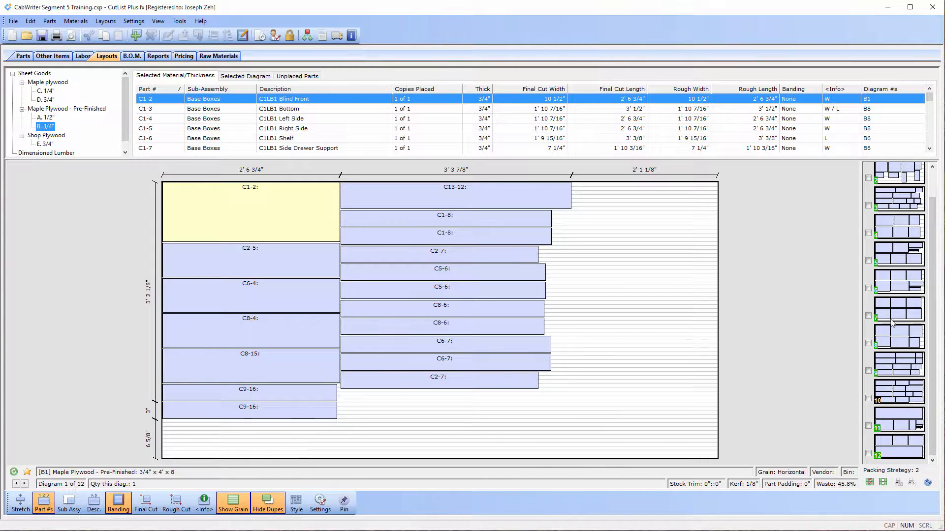
scroll(933, 333, up, 3)
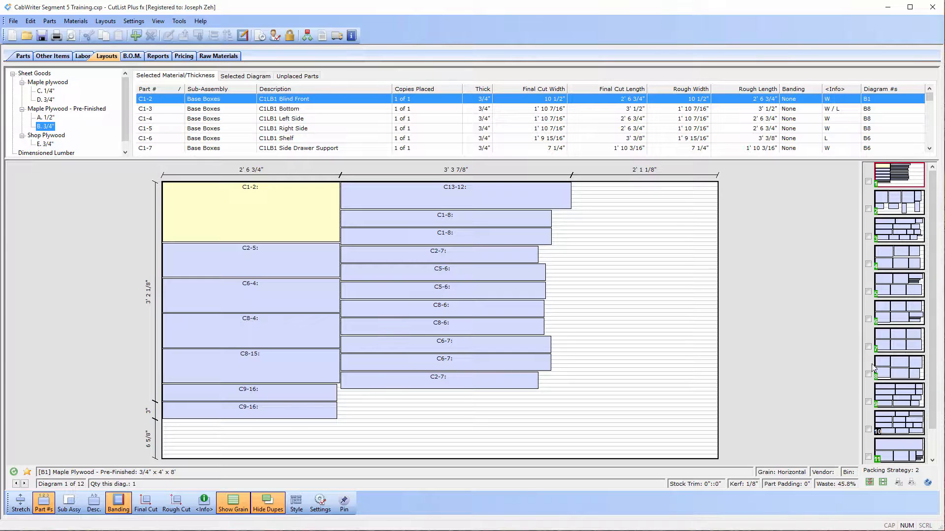
scroll(931, 355, down, 1)
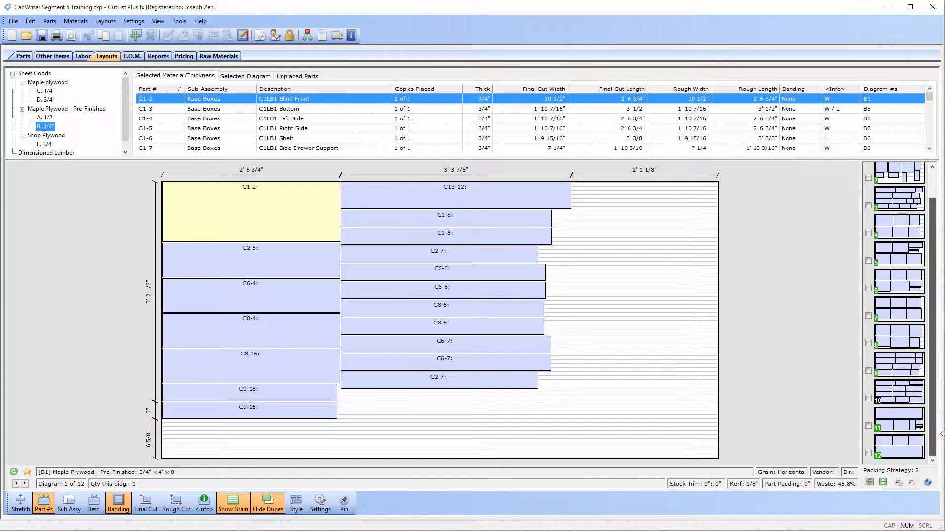
Step: View the 3/4" Maple Plywood - Pre-Finished sheet diagrams one by one, from diagram 12 back to diagram 1
click(899, 441)
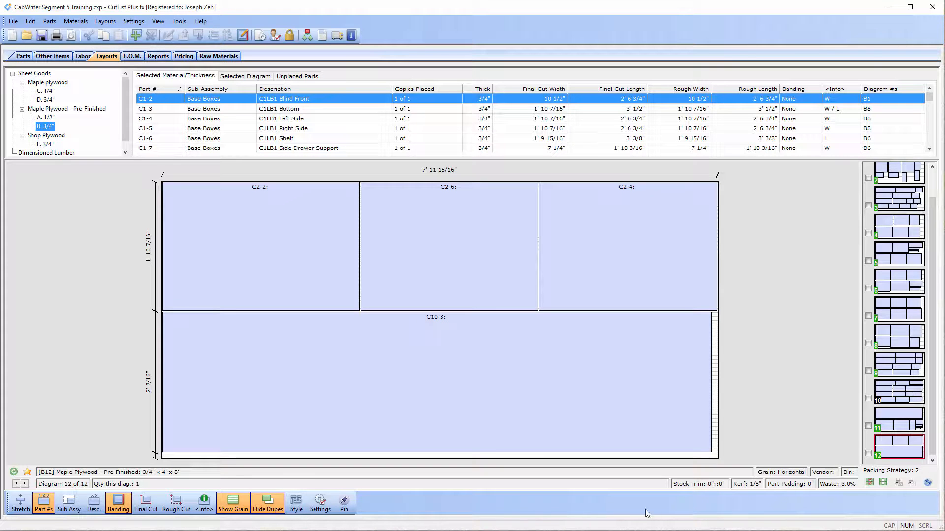
click(897, 423)
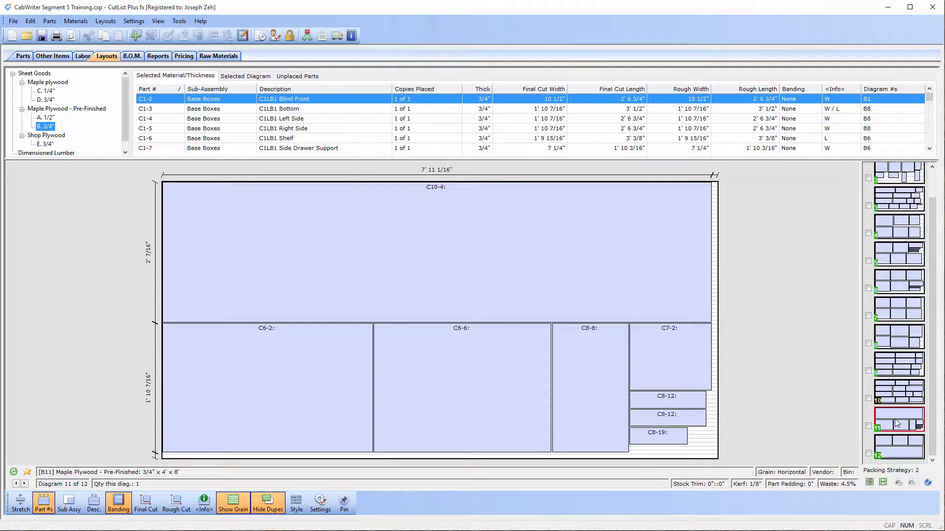
click(891, 396)
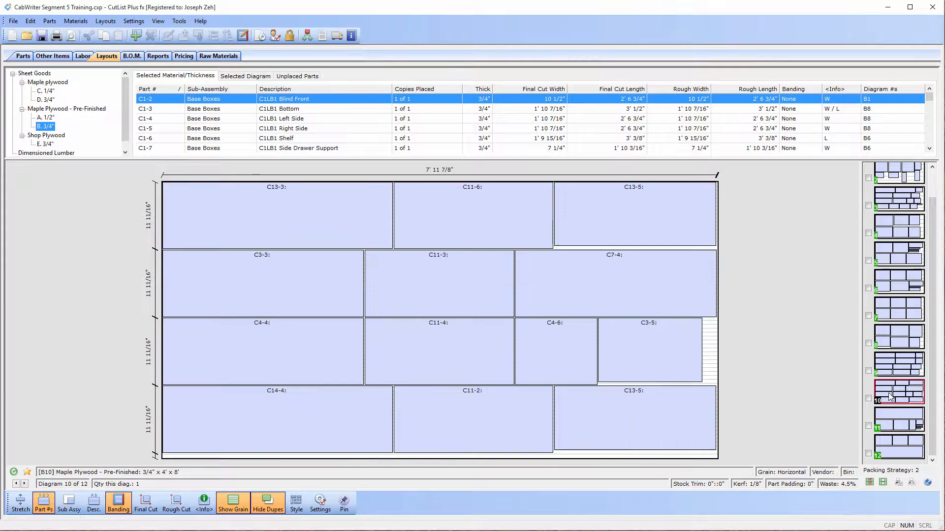
click(892, 368)
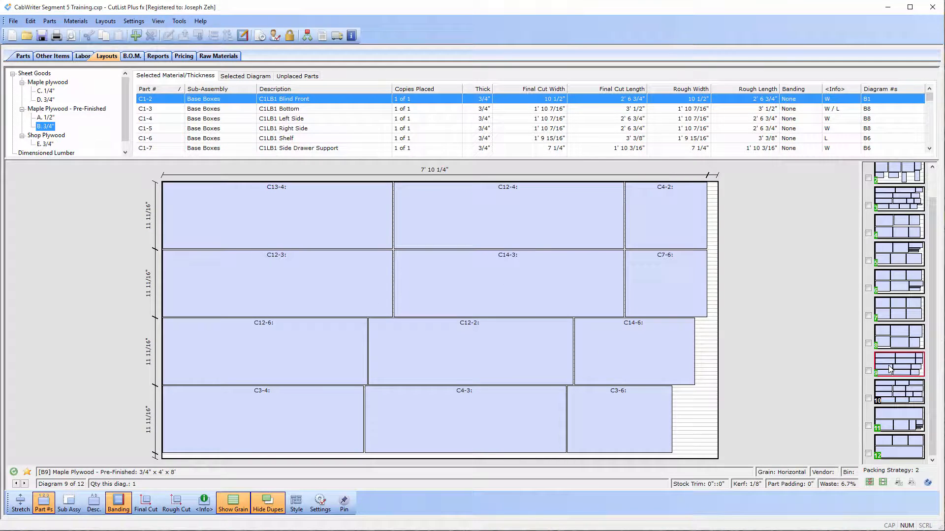
click(902, 336)
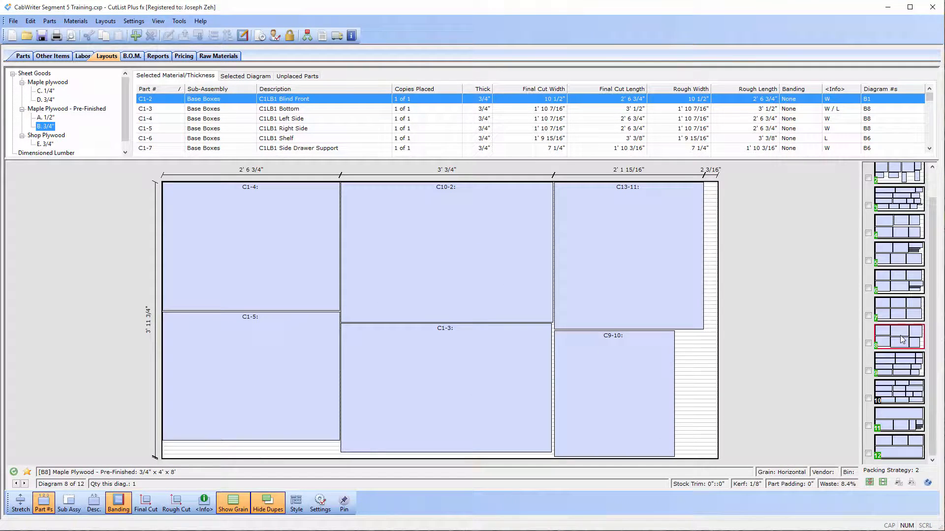
click(904, 318)
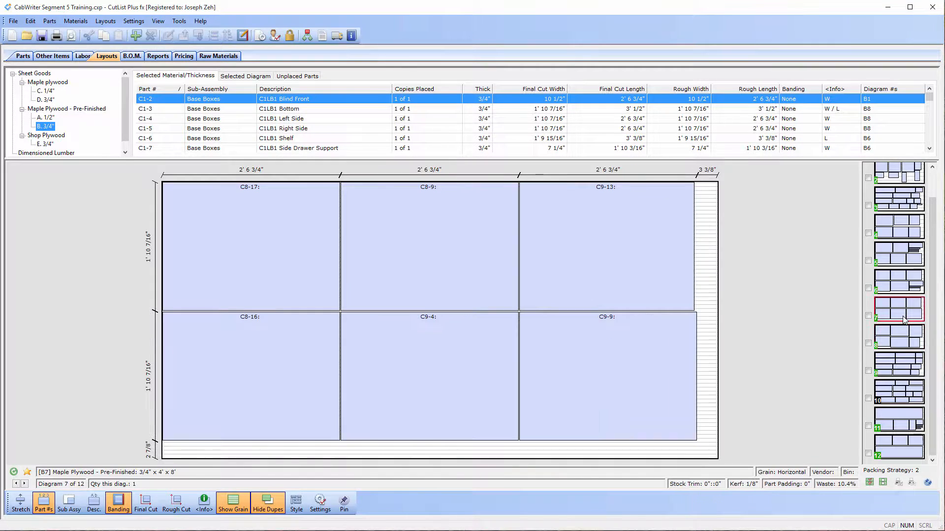
click(902, 290)
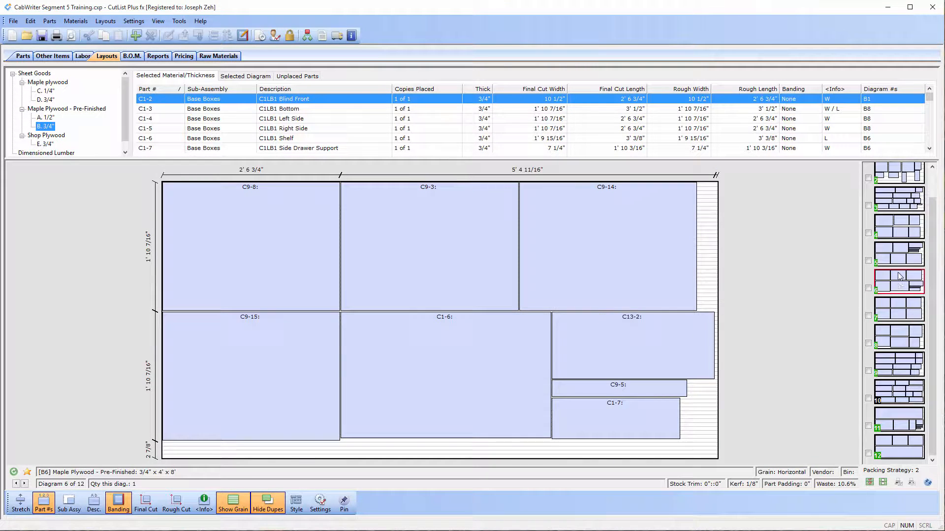
click(898, 262)
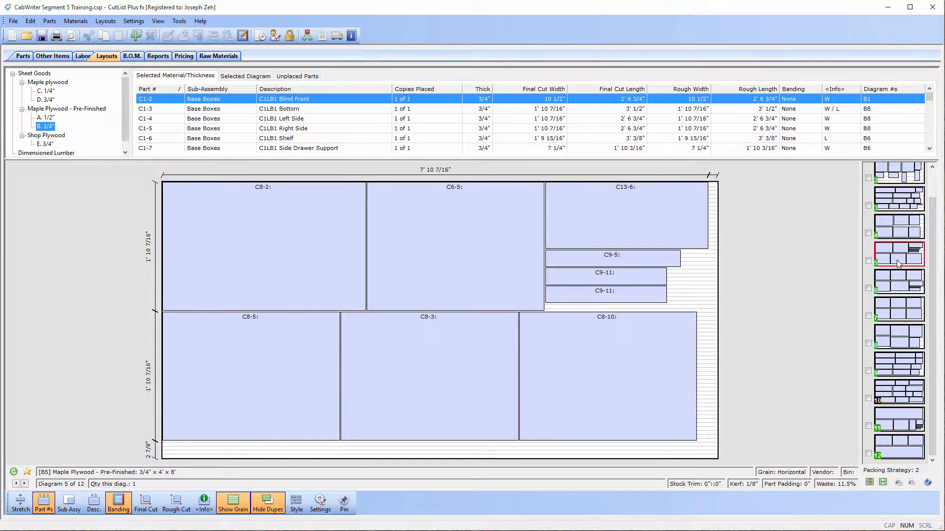
click(904, 231)
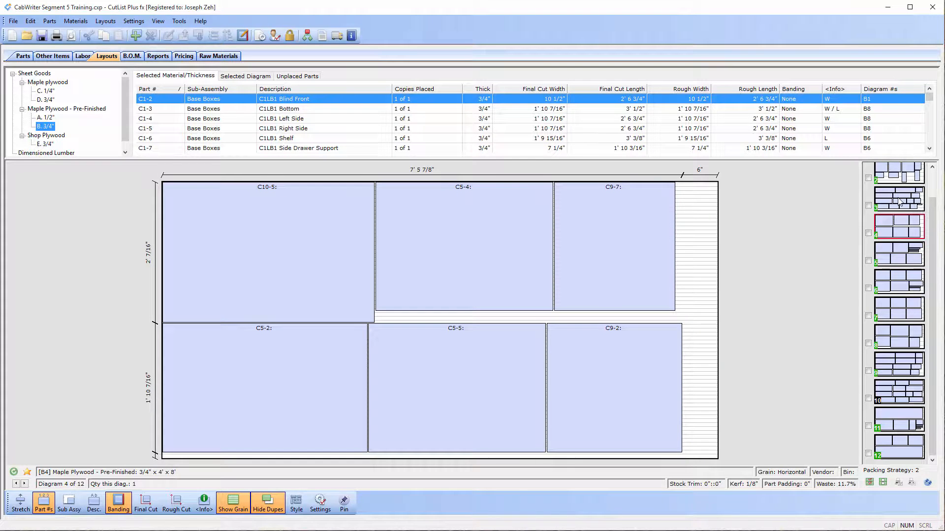
click(897, 204)
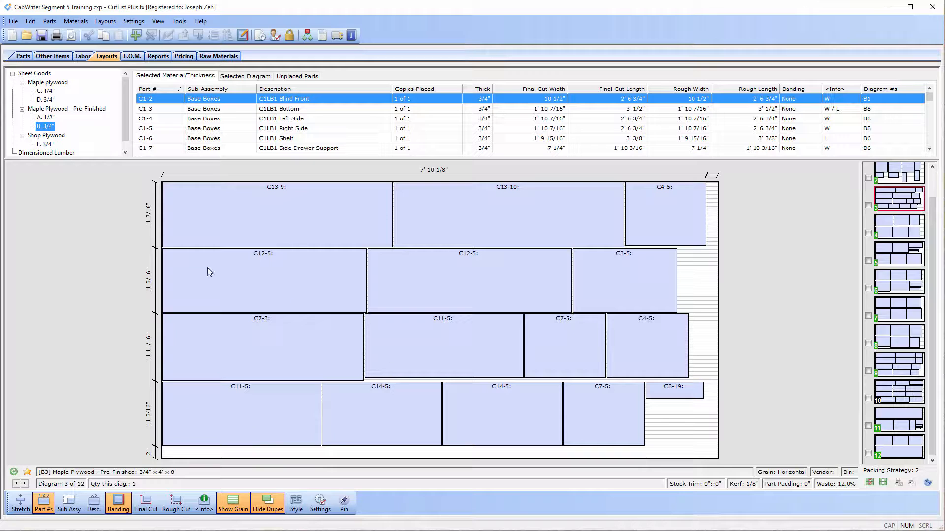
click(897, 177)
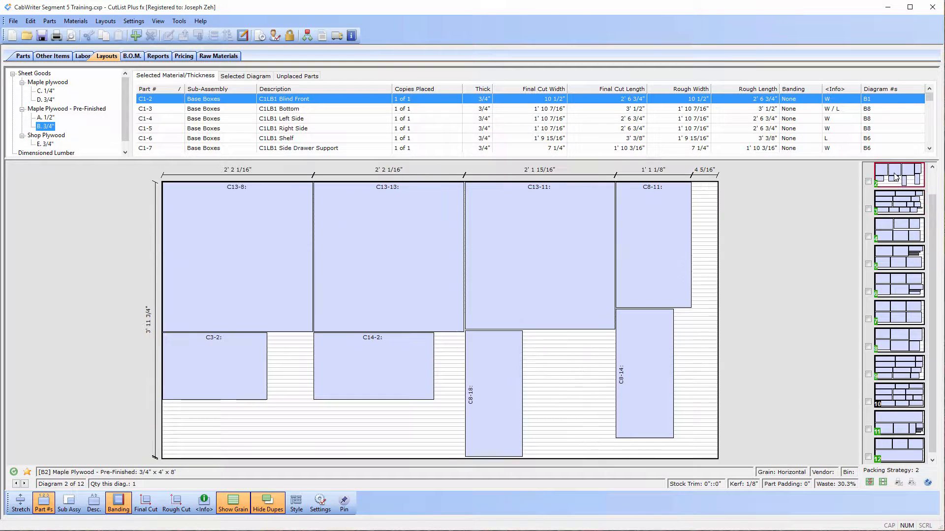
drag(932, 213, 933, 174)
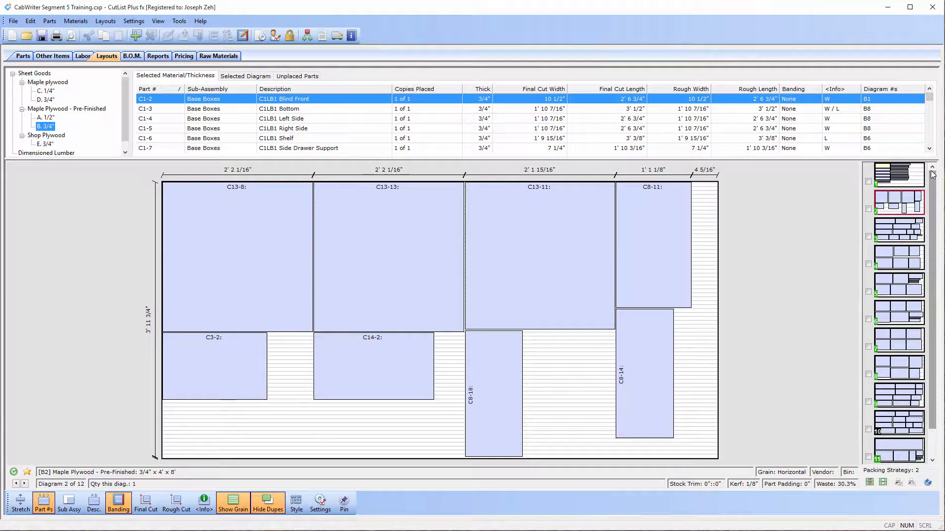
click(897, 181)
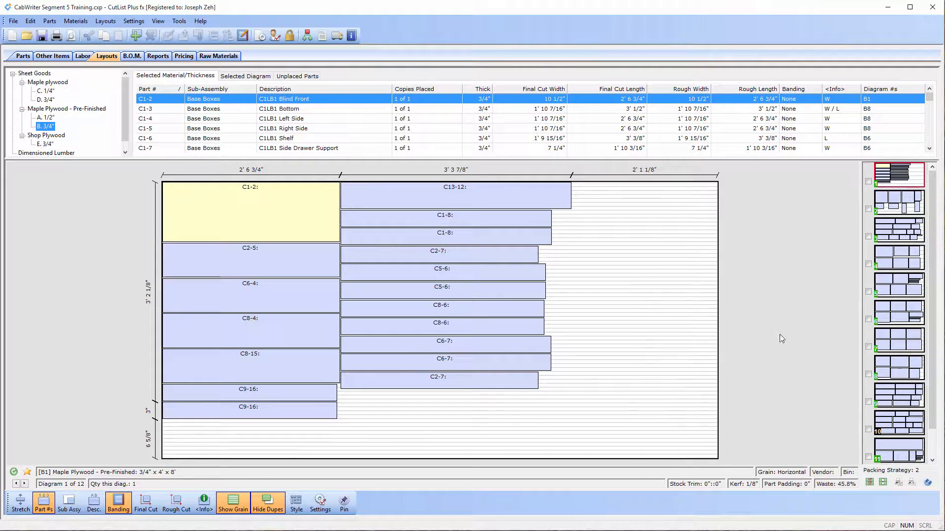
Step: View diagram 3 of the 3/4" pre-finished plywood and the 1/4" Maple plywood layouts, and return to the parts list
click(897, 238)
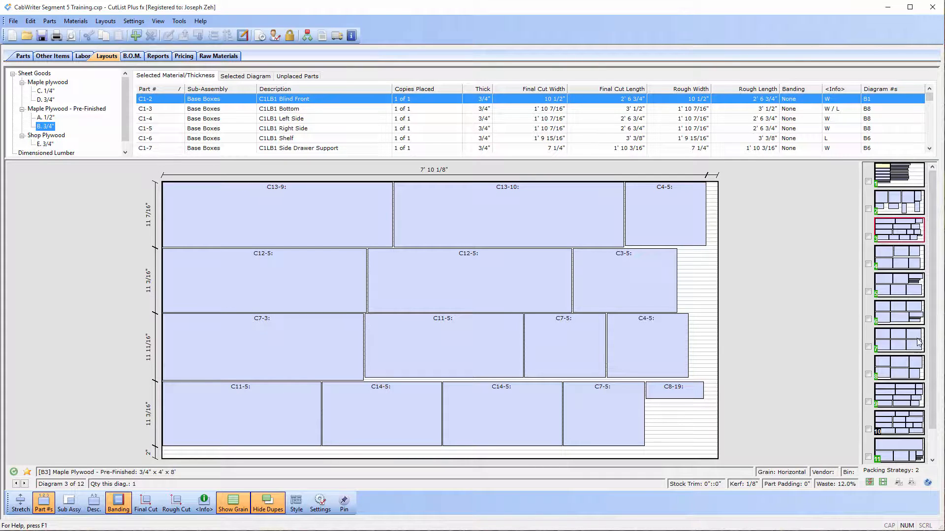
click(45, 92)
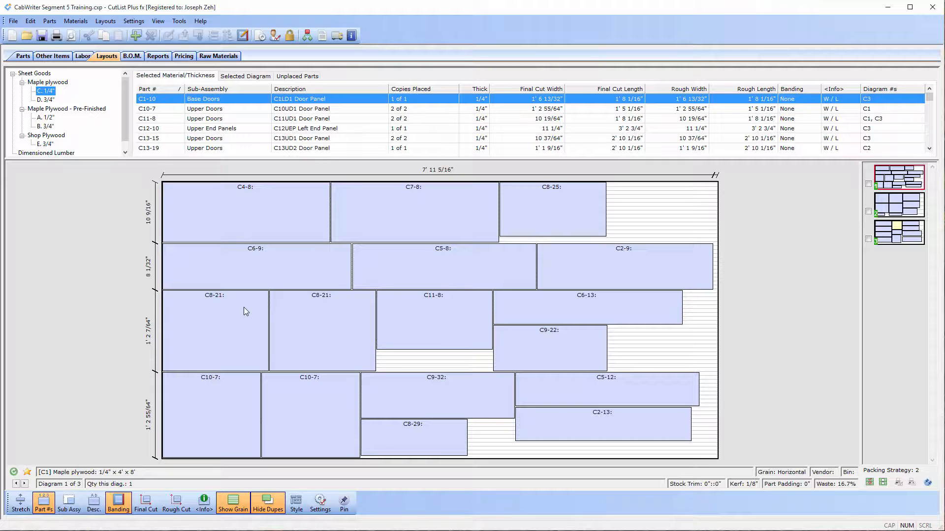
click(23, 56)
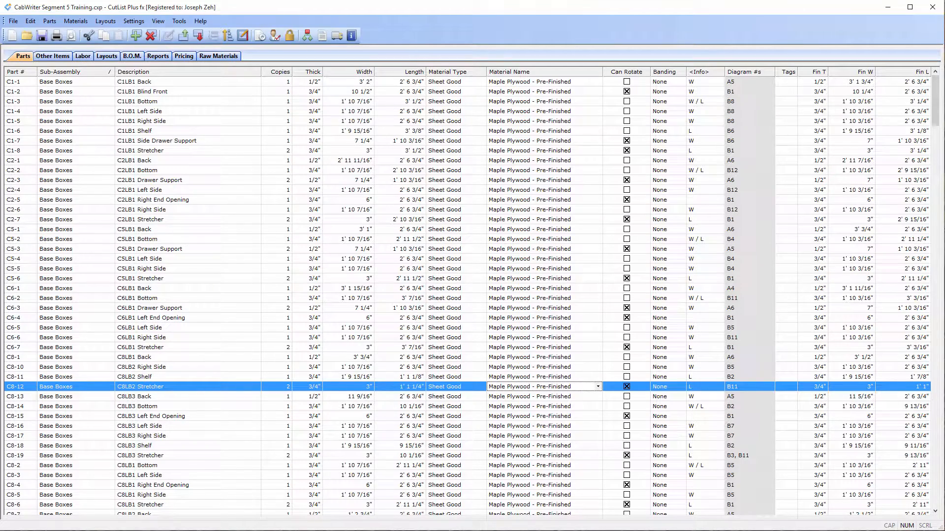
Step: Switch to SketchUp and show the Extended Entity Info attributes and setup options for the C13UB1 upper cabinet's top
click(347, 525)
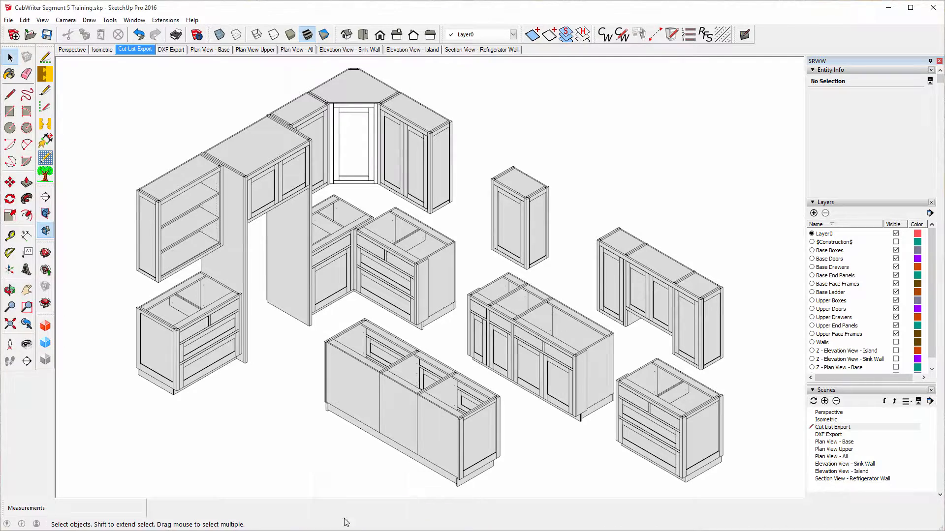
click(417, 120)
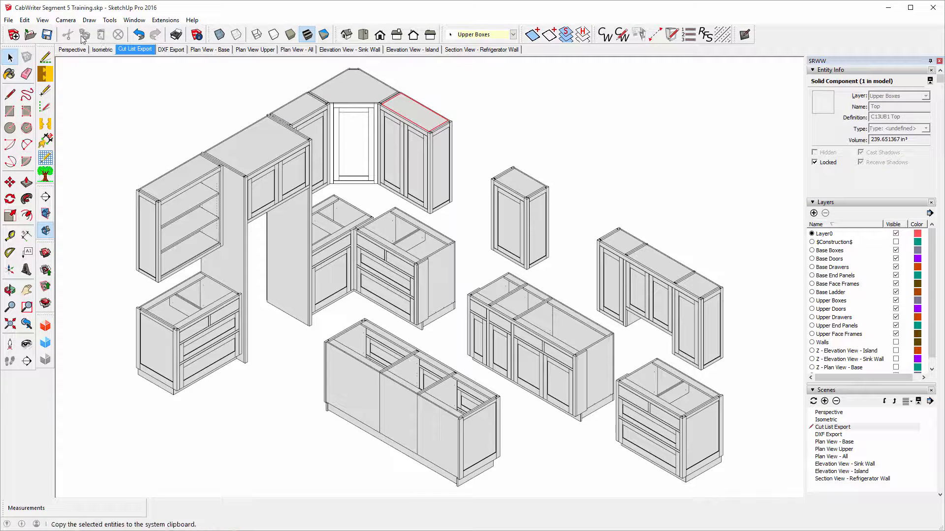
click(134, 20)
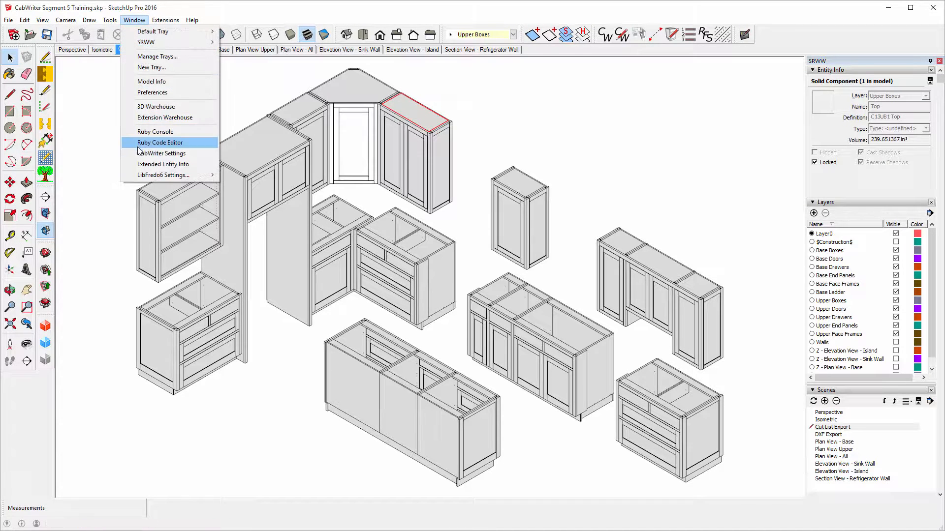
click(151, 164)
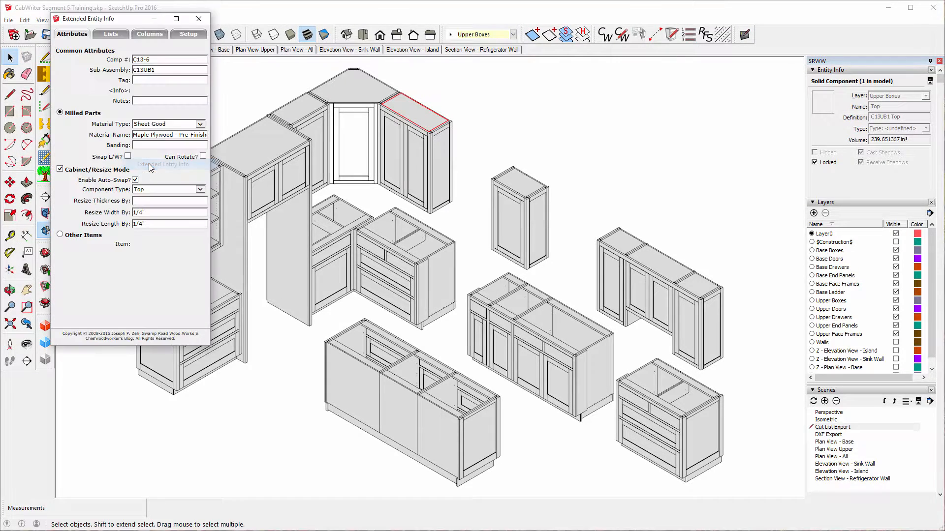
click(185, 36)
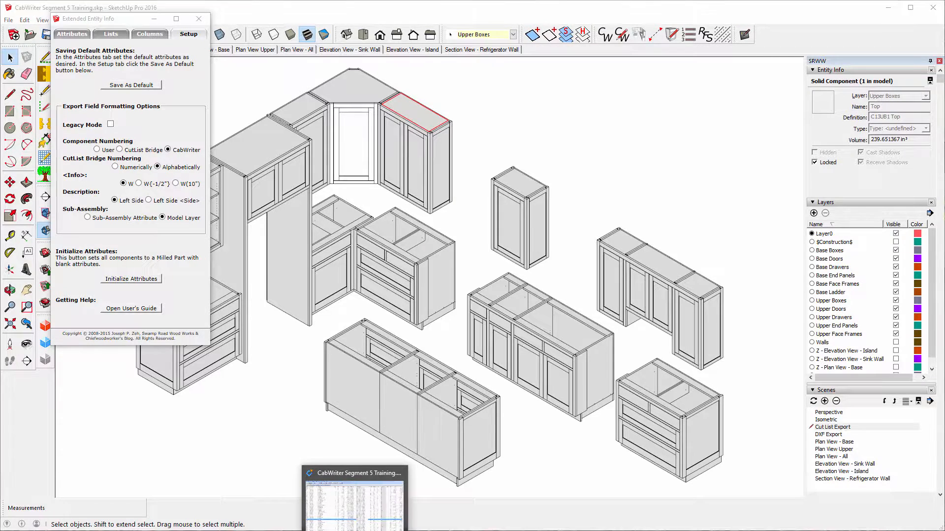
Step: Switch to CutList Plus fx and look through the parts list from Base Boxes down to Base Doors and Base Drawers
click(355, 530)
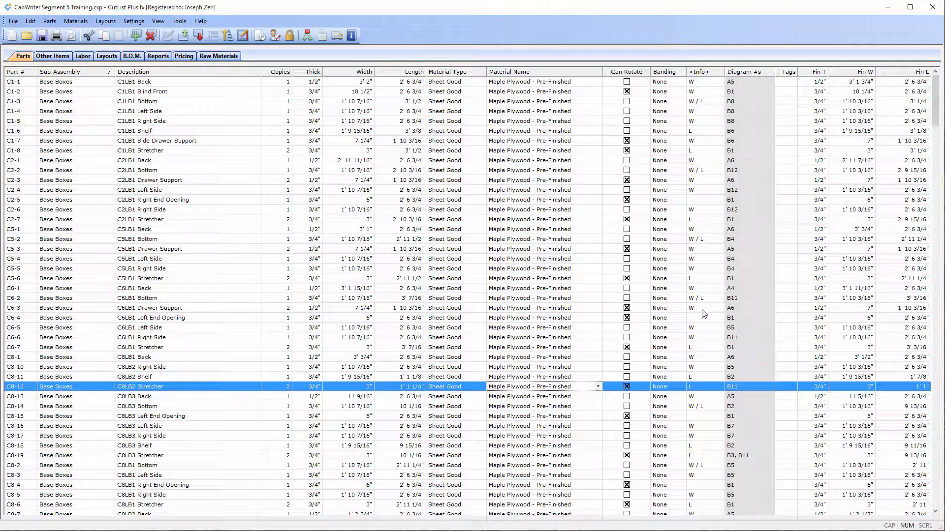
scroll(703, 382, down, 3)
scroll(706, 383, down, 14)
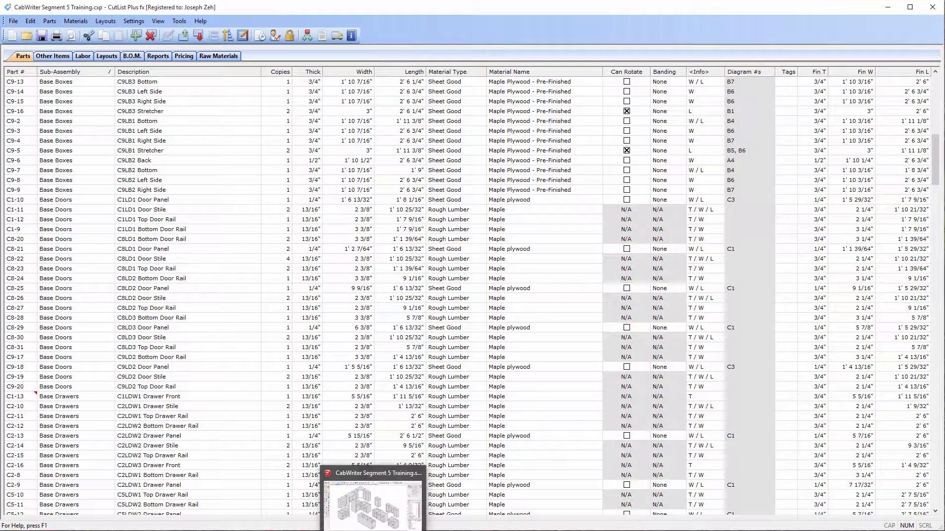
Step: Switch to SketchUp, review the corner upper cabinet top's Extended Entity Info attributes and setup options, and close the dialog
click(374, 494)
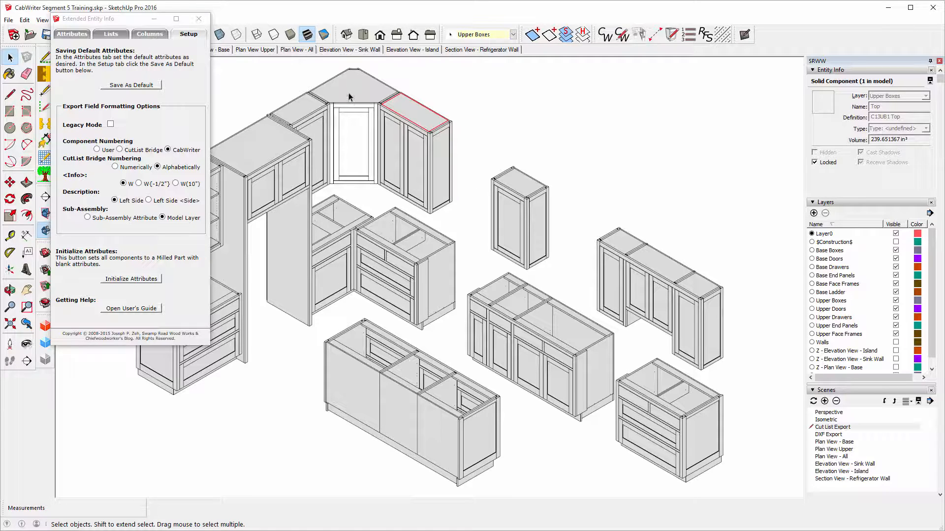
click(348, 96)
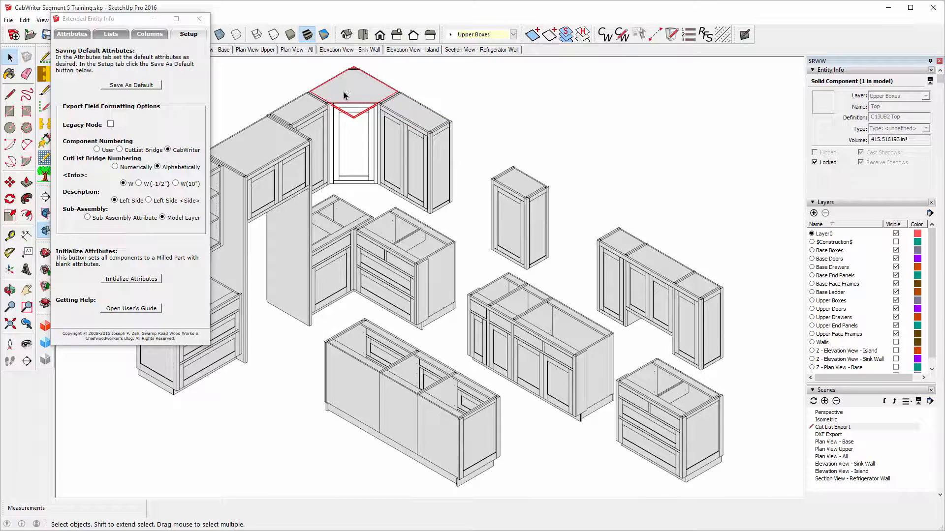
click(78, 34)
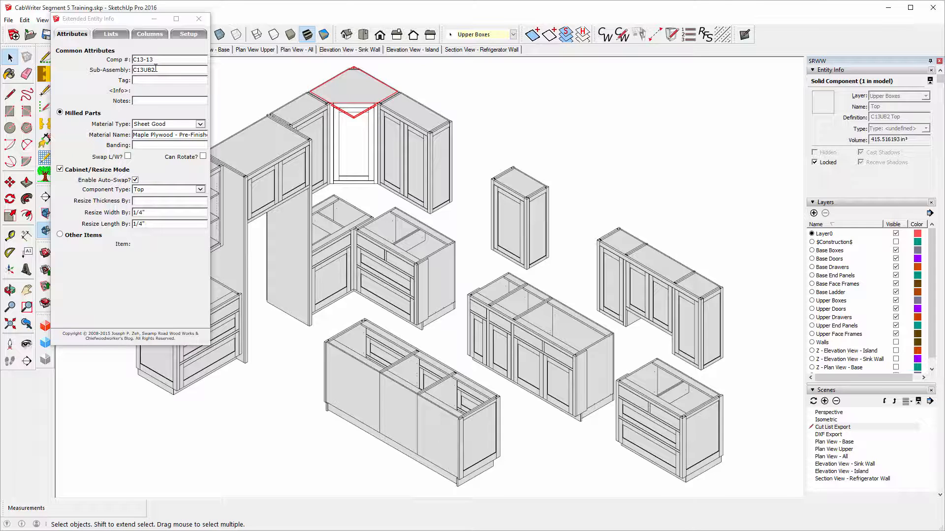
click(185, 34)
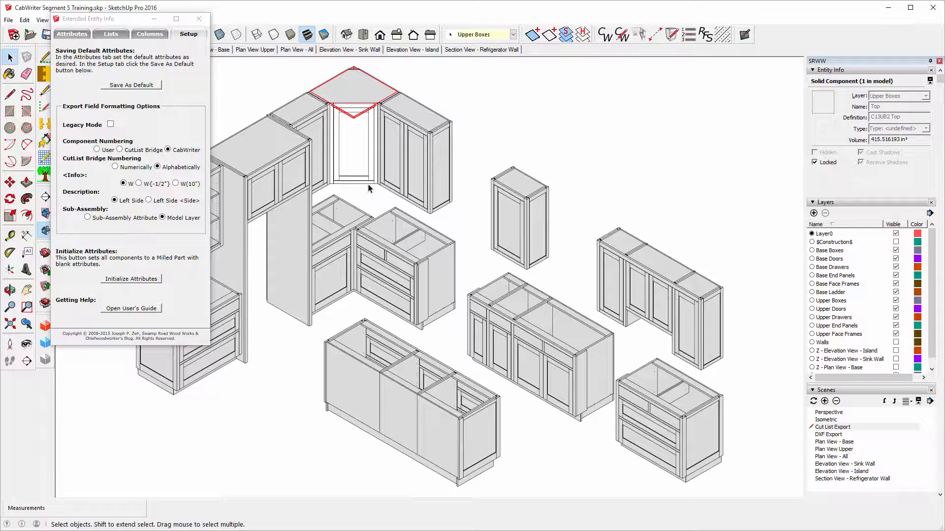
click(198, 19)
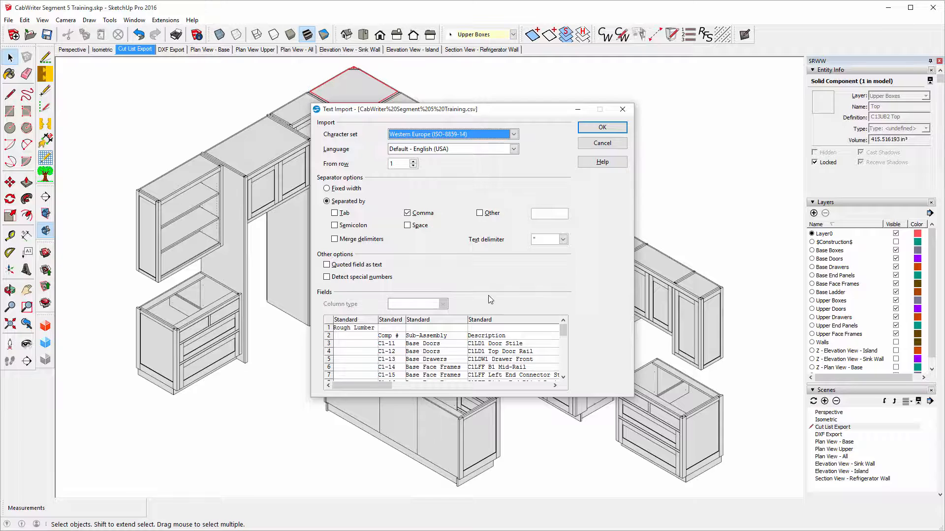
Step: Import CabWriter Segment 5 Training.csv into OpenOffice Calc as comma-separated text and enlarge the window to show all columns
click(595, 130)
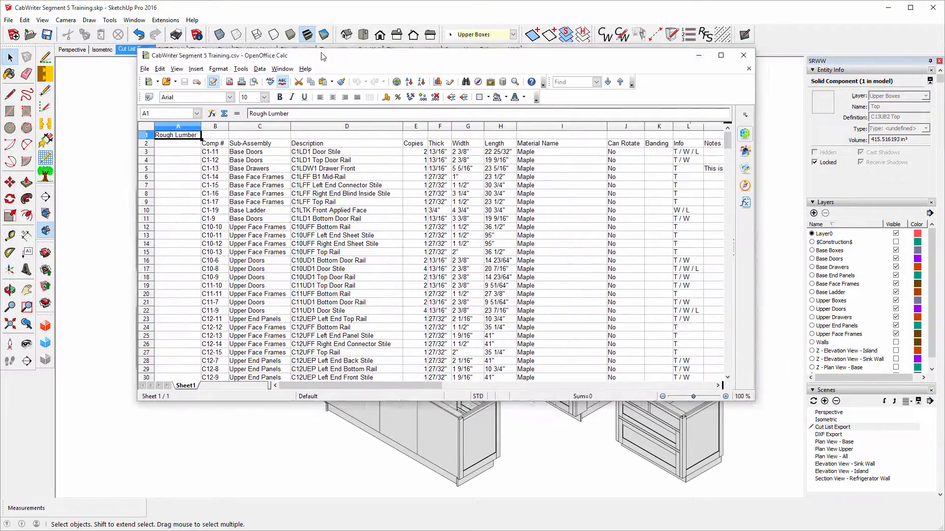
drag(333, 62, 208, 18)
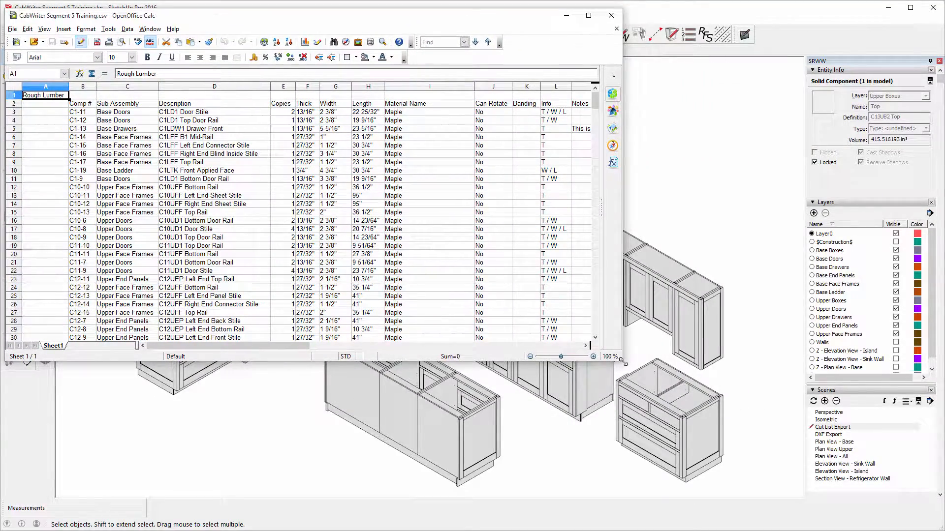
drag(622, 360, 940, 524)
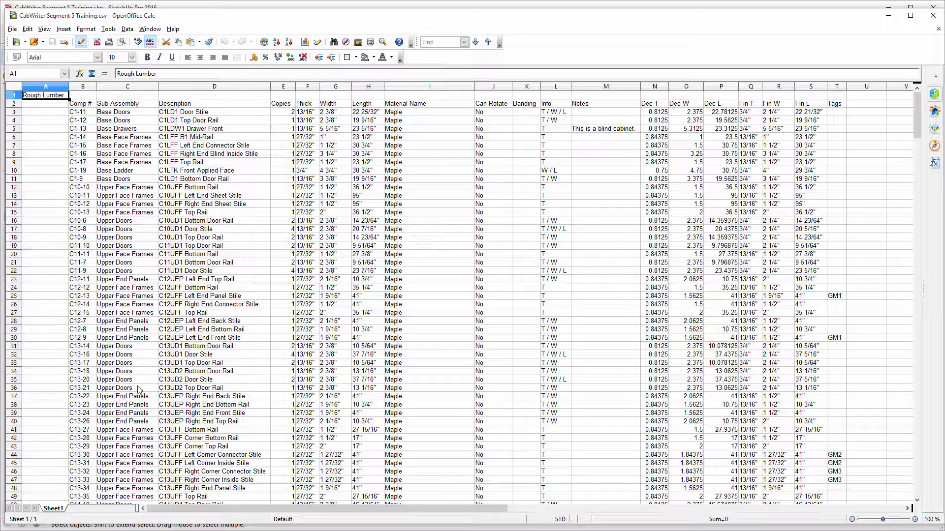
Step: Look through the exported spreadsheet's Rough Lumber and Sheet Good sections, down to the last part and back to the first row
scroll(132, 452, down, 17)
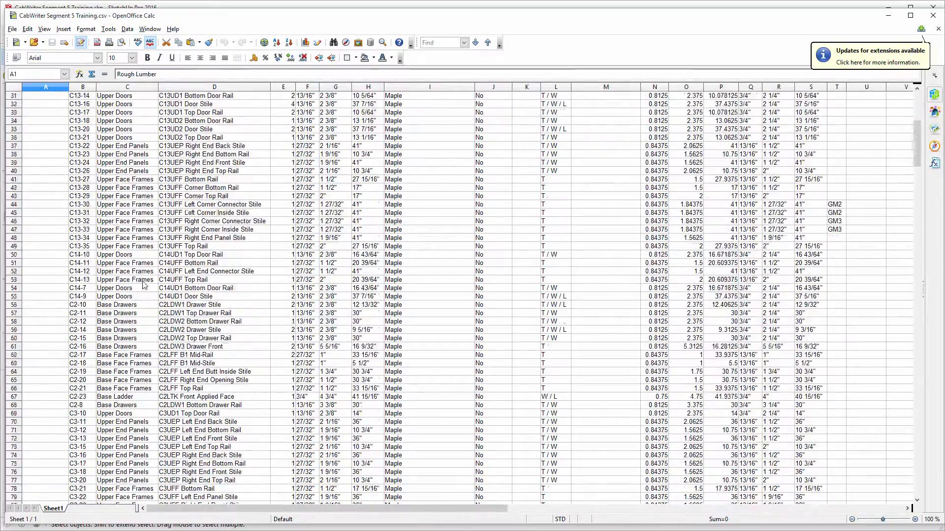
scroll(150, 288, down, 20)
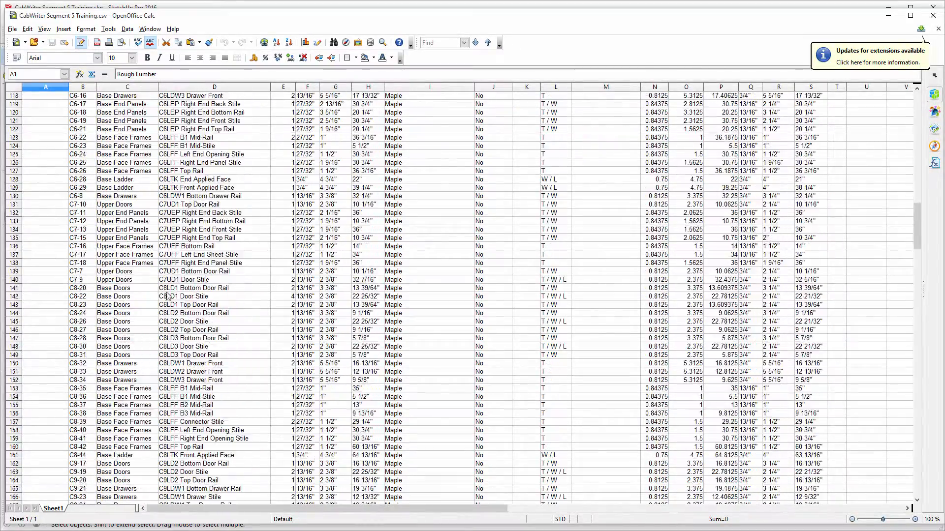
scroll(174, 299, down, 13)
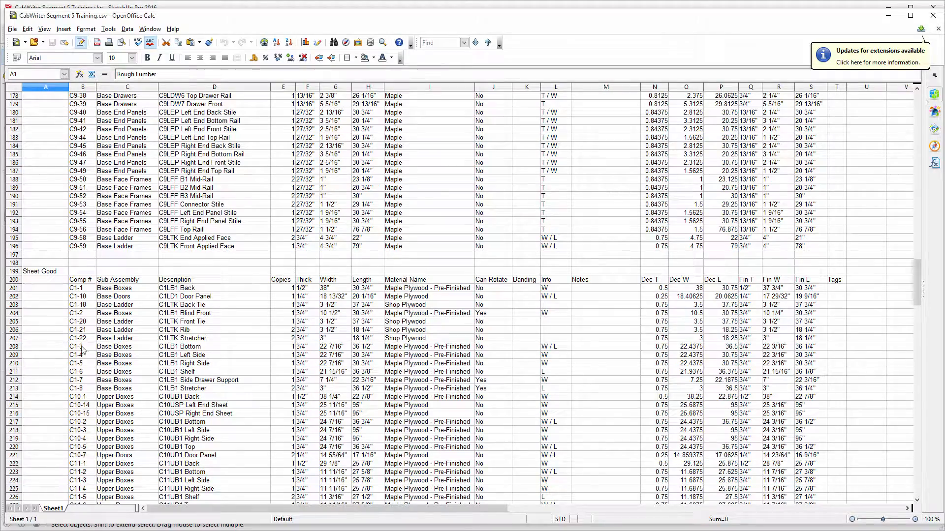
scroll(224, 396, down, 12)
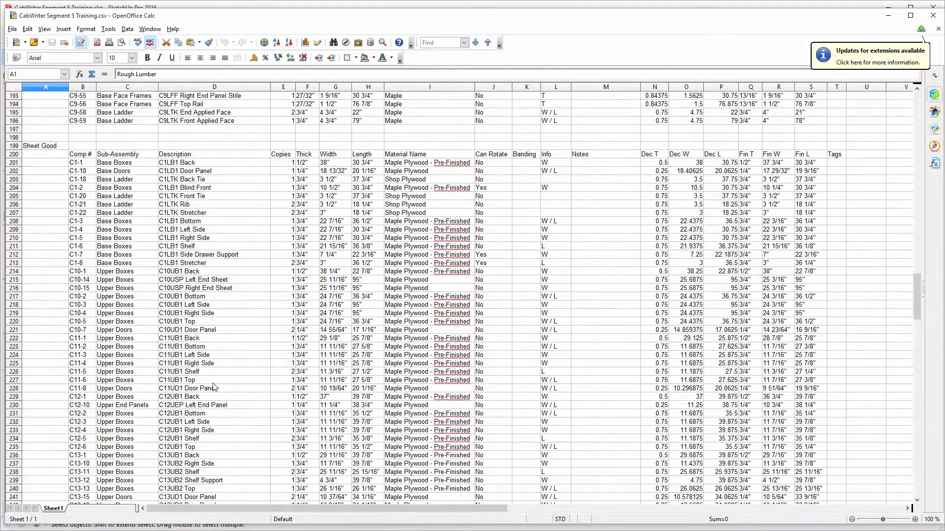
scroll(224, 397, down, 20)
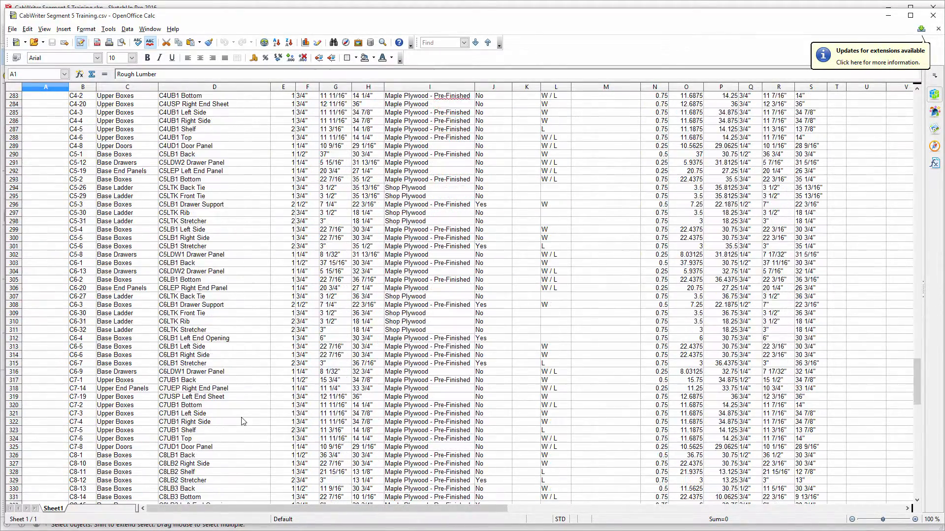
scroll(247, 430, down, 13)
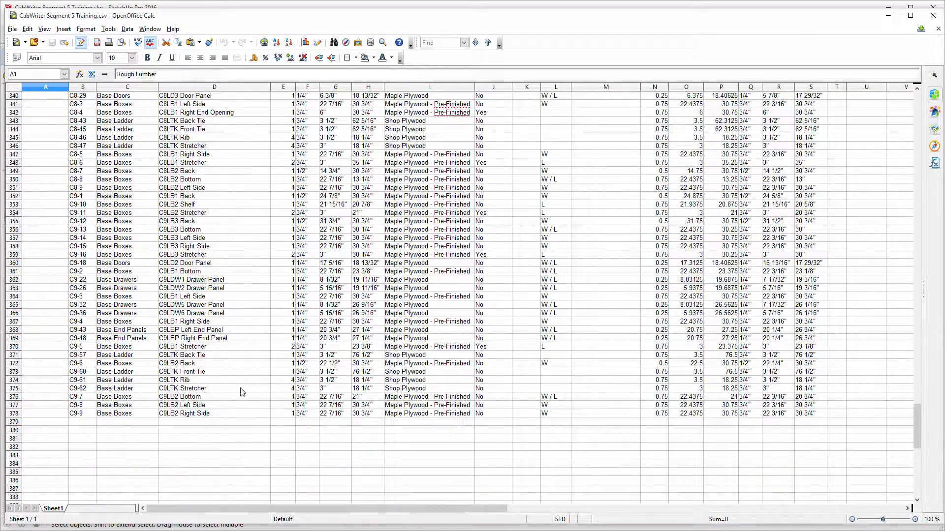
scroll(92, 106, up, 16)
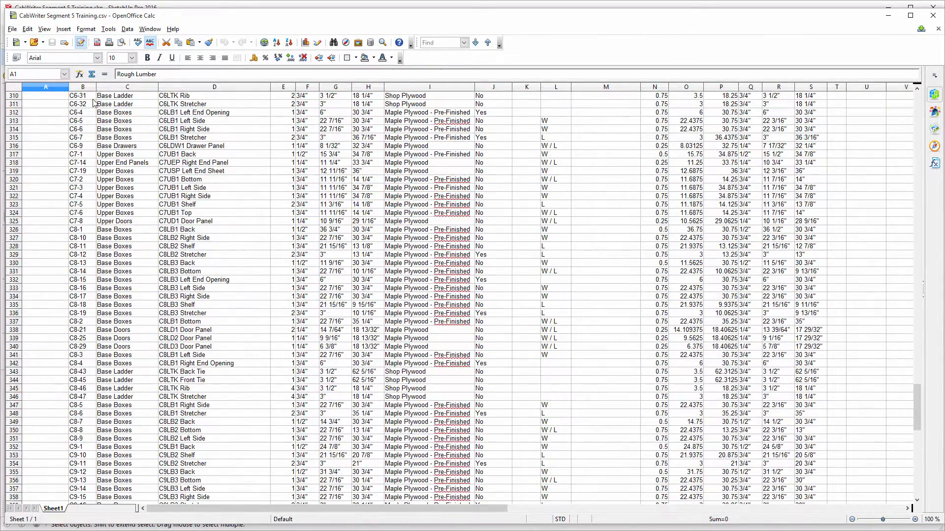
scroll(92, 106, up, 20)
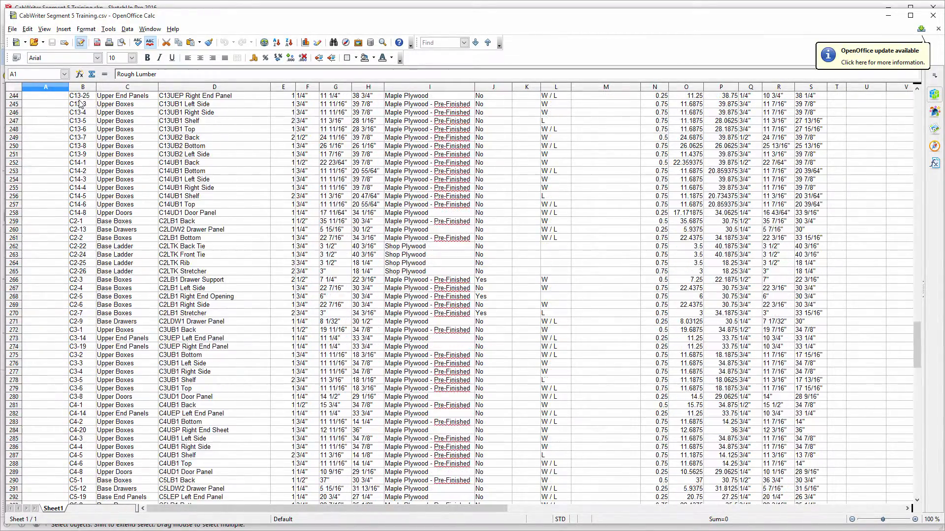
scroll(80, 104, up, 20)
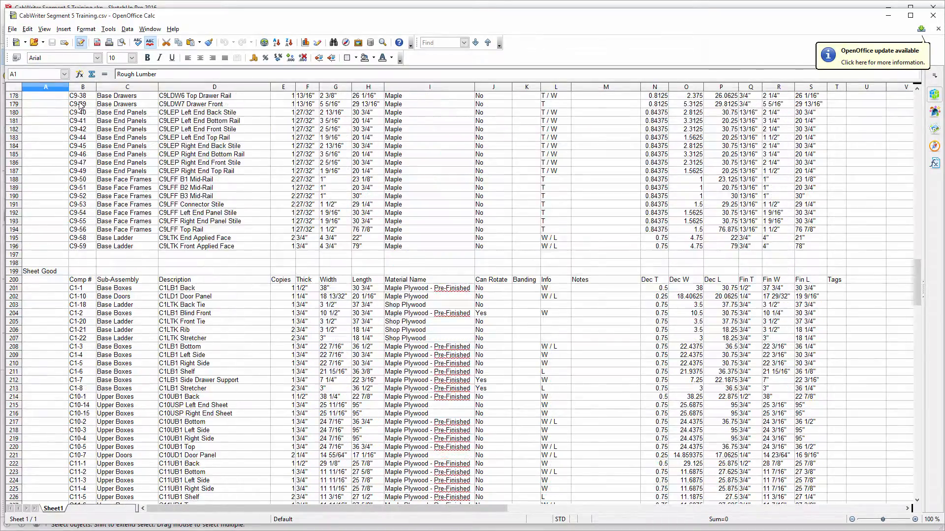
scroll(80, 104, up, 20)
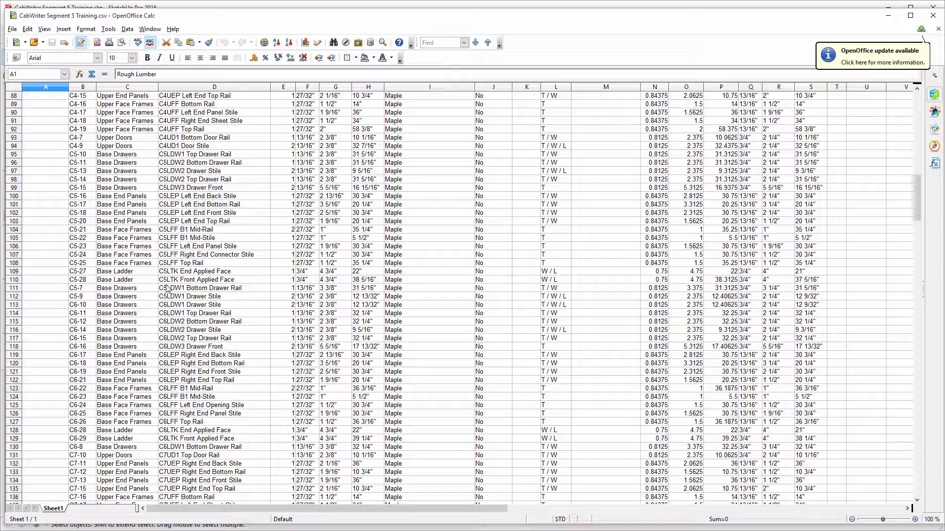
scroll(163, 193, up, 14)
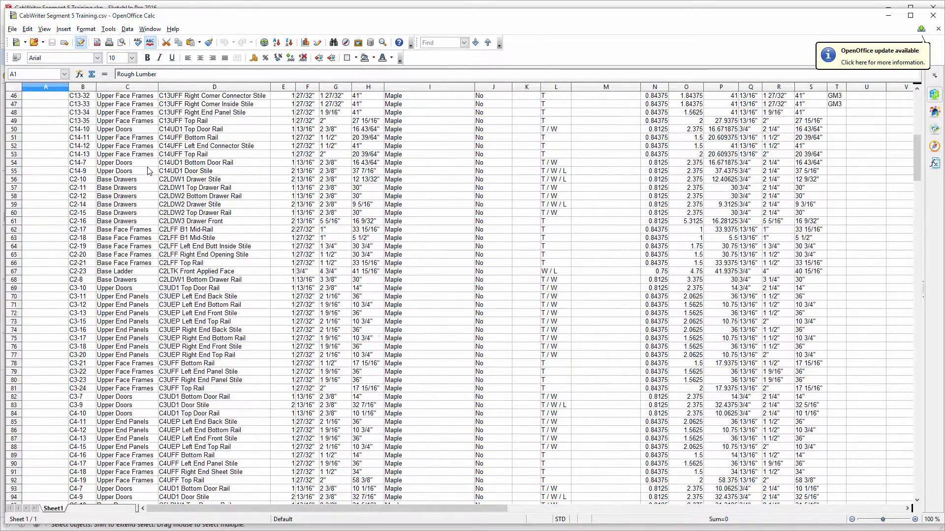
scroll(148, 171, up, 15)
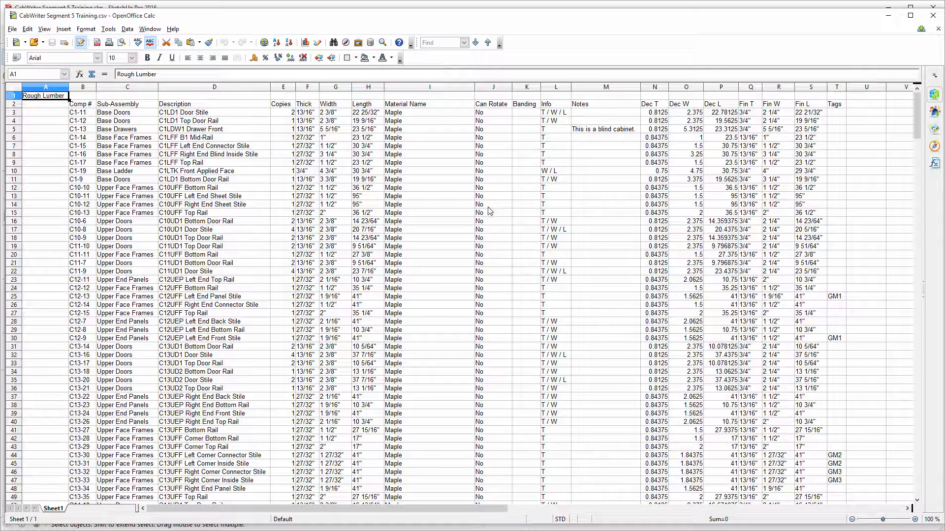
Step: Review the Can Rotate and other columns of the Sheet Good section, return to the first row, and close the spreadsheet
scroll(484, 165, down, 20)
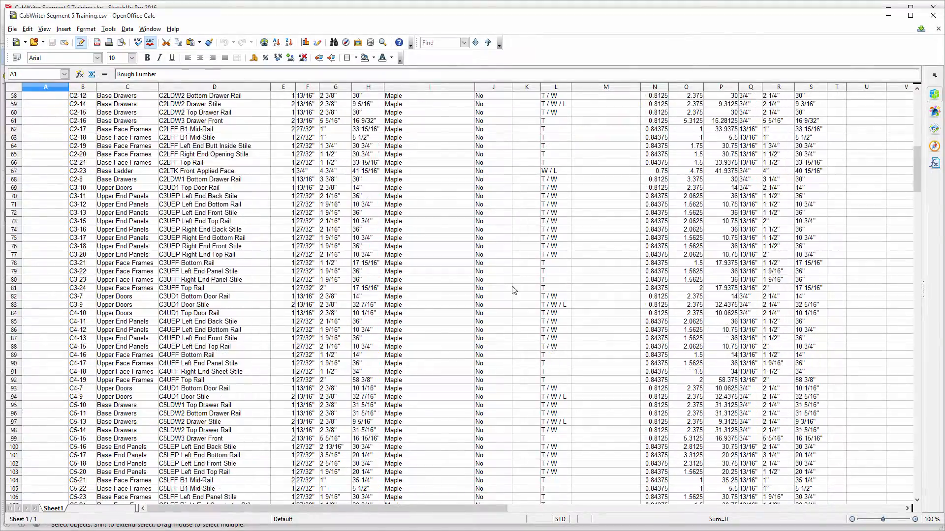
scroll(518, 366, down, 20)
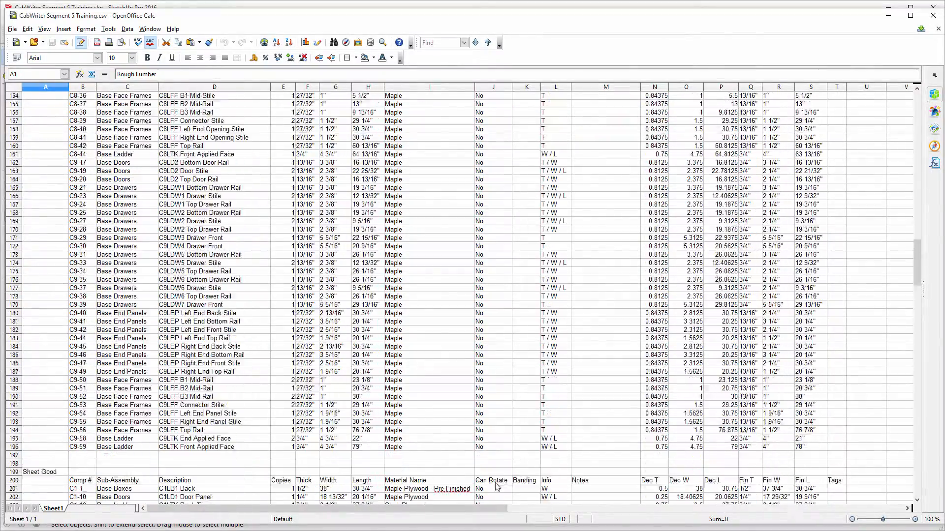
scroll(474, 296, down, 4)
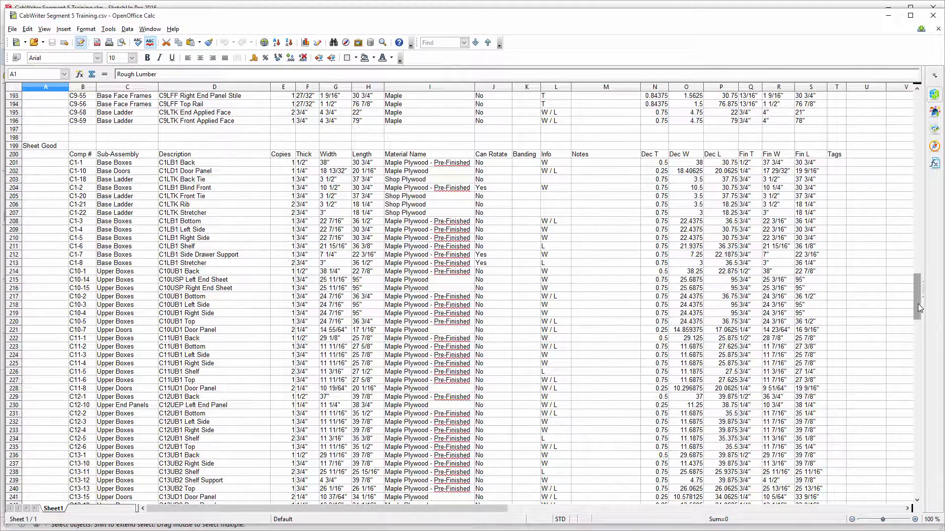
drag(918, 303, 917, 99)
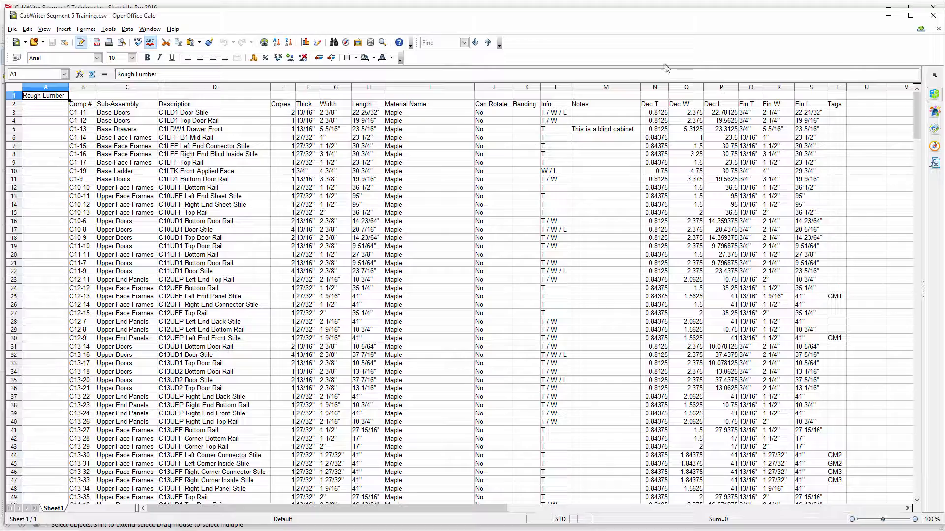
click(934, 16)
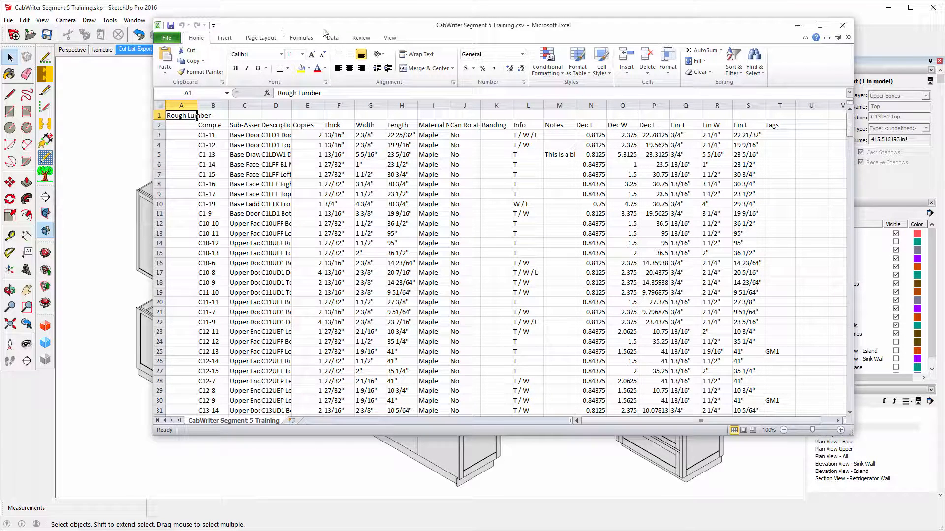
Step: Enlarge the Excel window with CabWriter Segment 5 Training.csv and widen column A and the Sub-Assembly column to fit their text
mouse_move(325, 31)
mouse_down()
mouse_move(207, 24)
mouse_move(170, 12)
mouse_up()
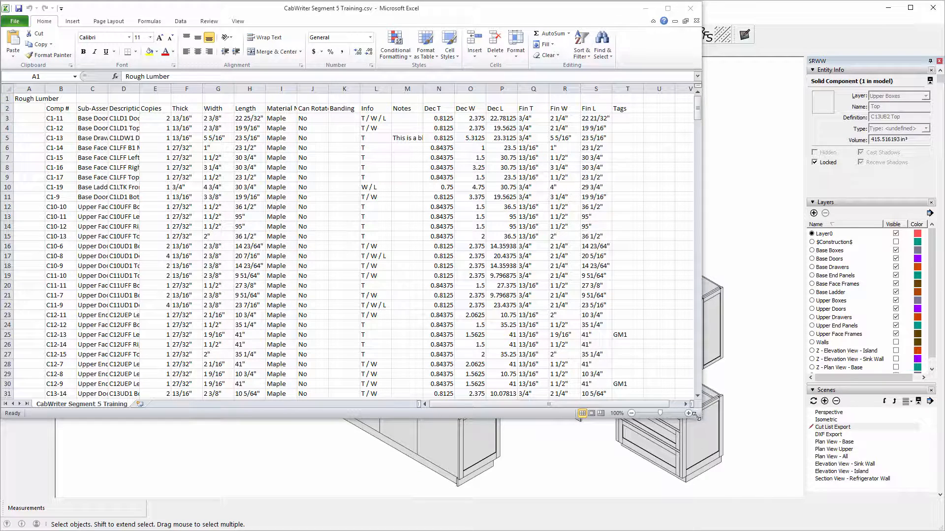
drag(701, 419, 923, 516)
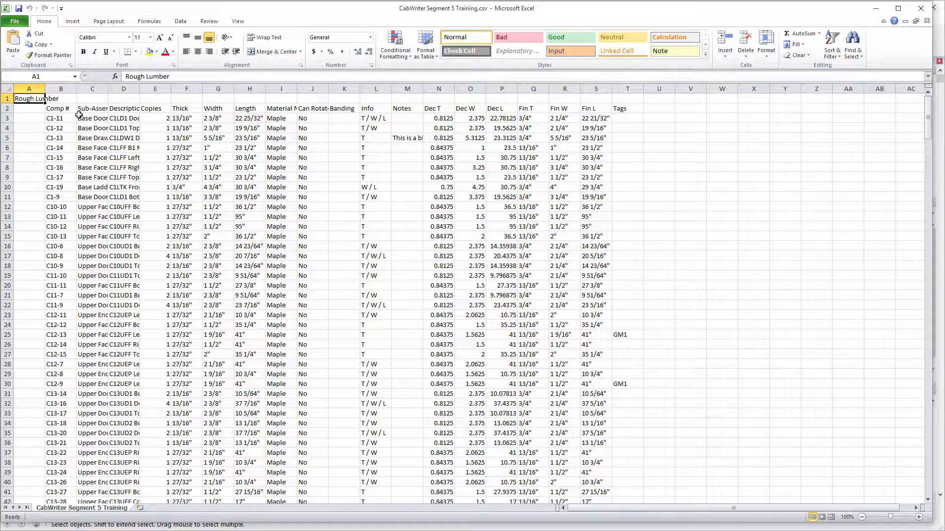
drag(45, 91, 63, 92)
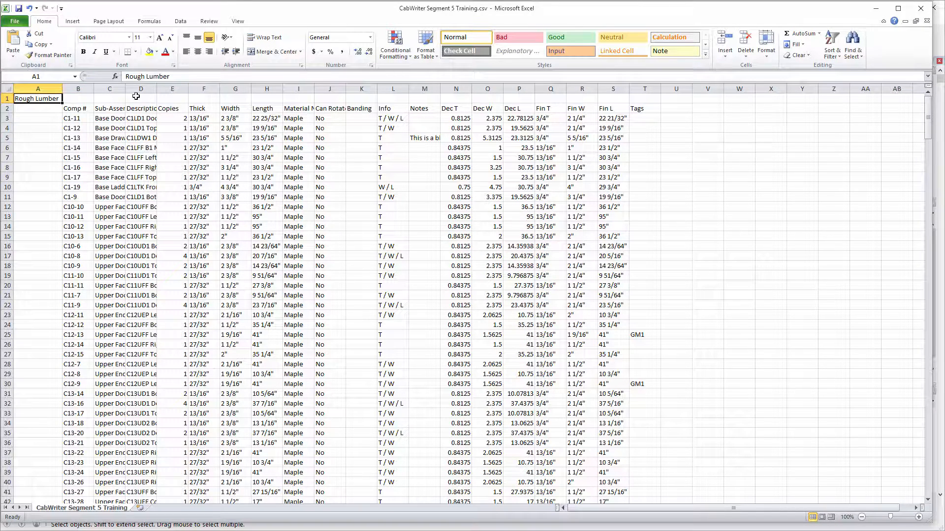
drag(126, 89, 159, 90)
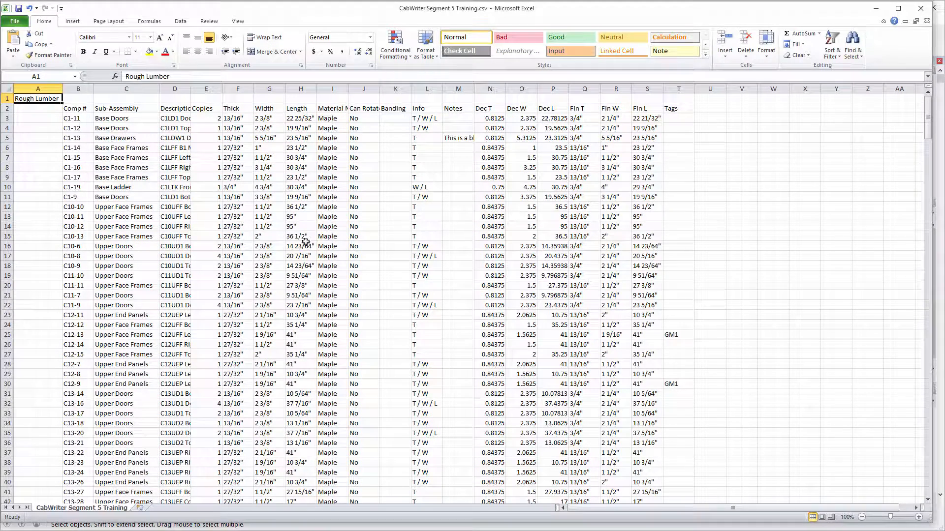
Step: Look through the Rough Lumber rows down to the Sheet Good section, and close the workbook without saving changes
scroll(98, 288, down, 20)
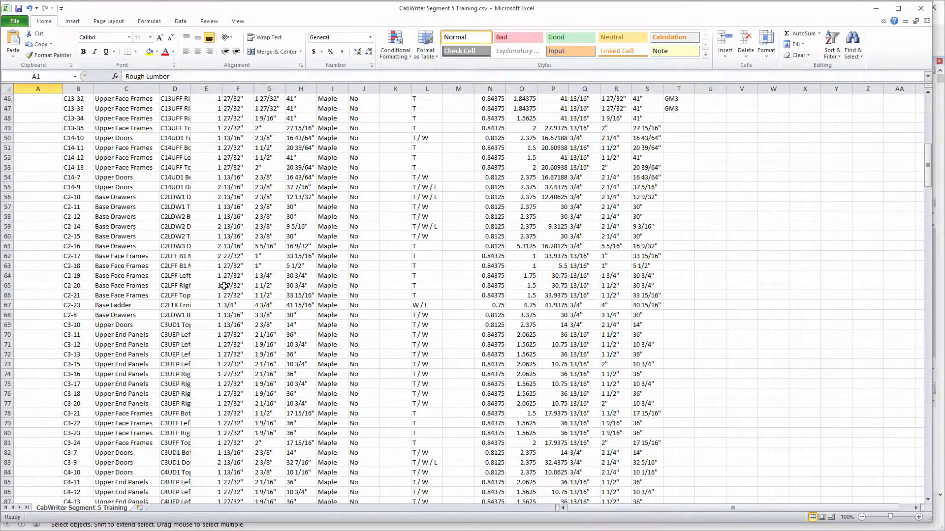
scroll(192, 323, down, 20)
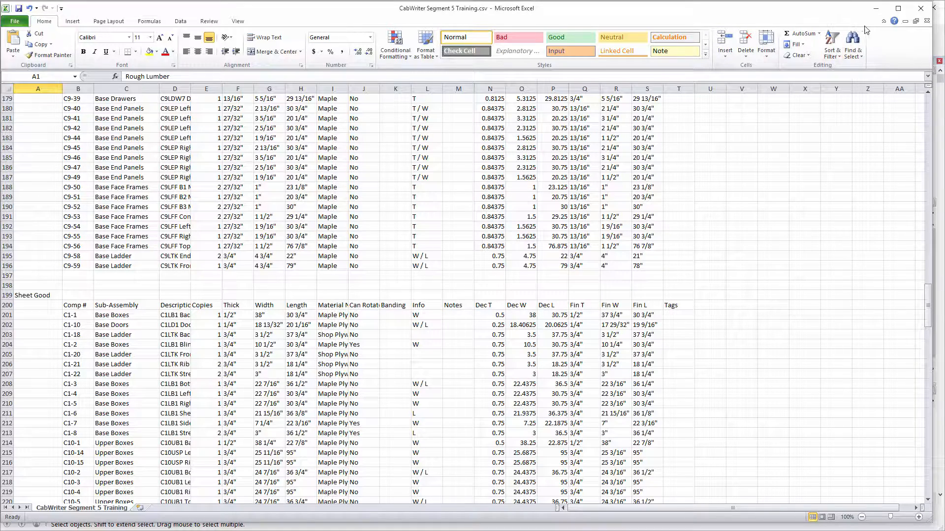
click(920, 10)
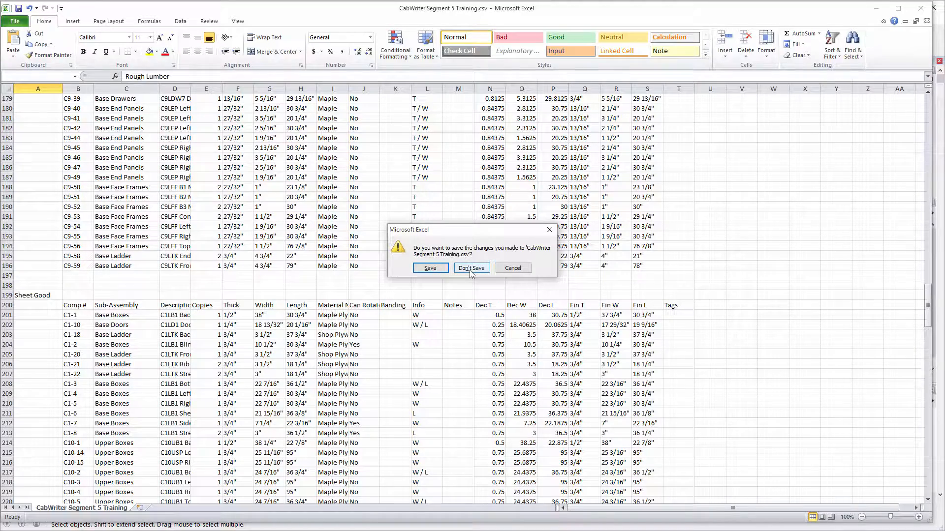
click(470, 269)
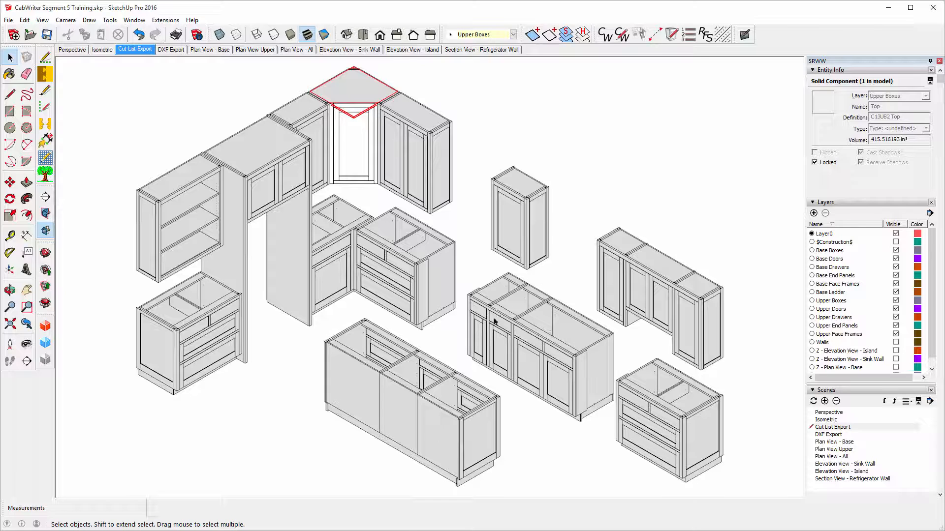
Step: Switch to CutList Plus fx, review the available label printing commands, and dismiss them without choosing one
mouse_move(373, 530)
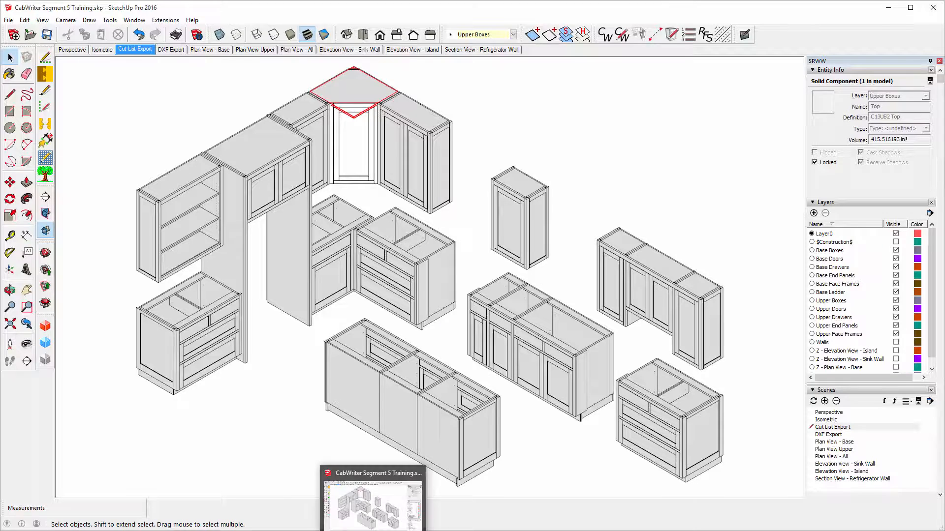
click(354, 530)
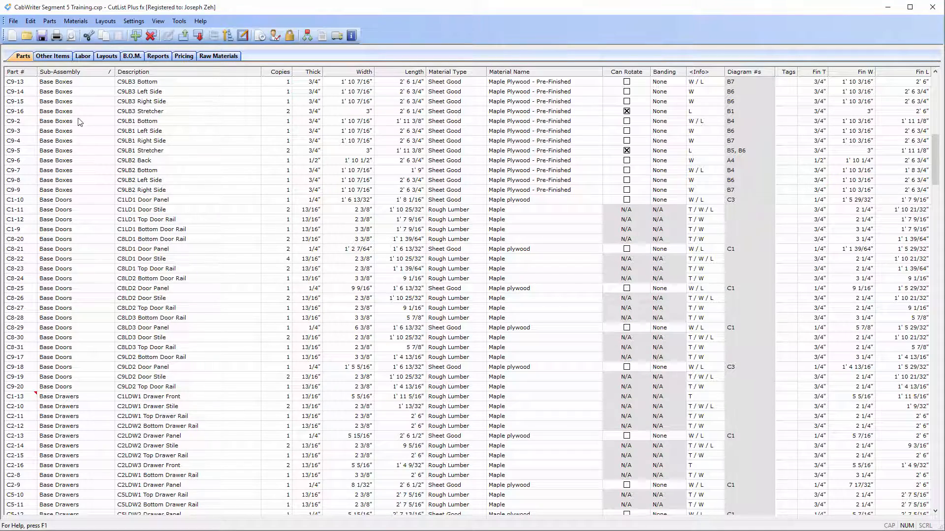
click(14, 20)
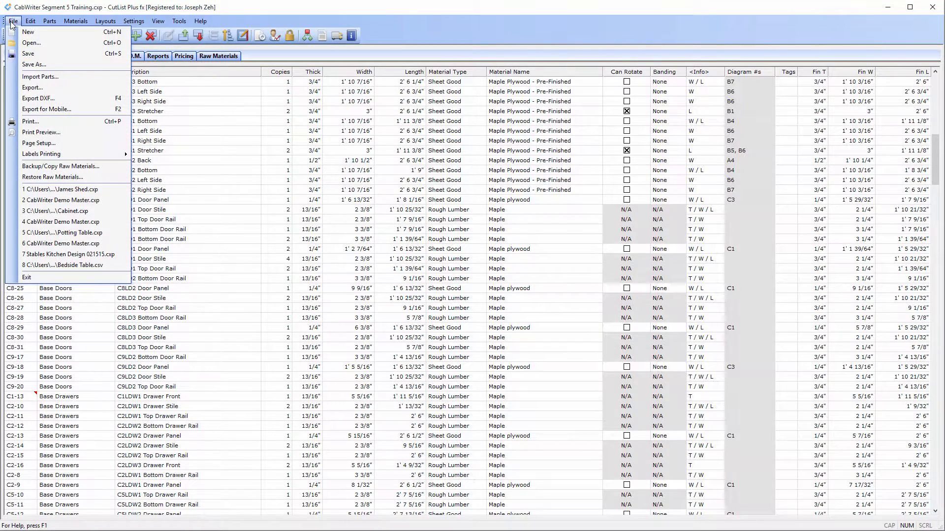
mouse_move(39, 154)
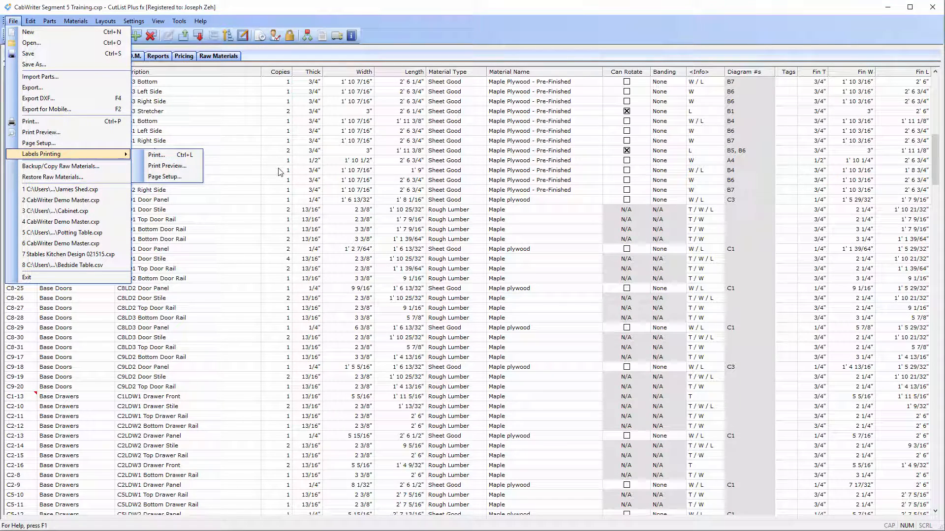
click(380, 16)
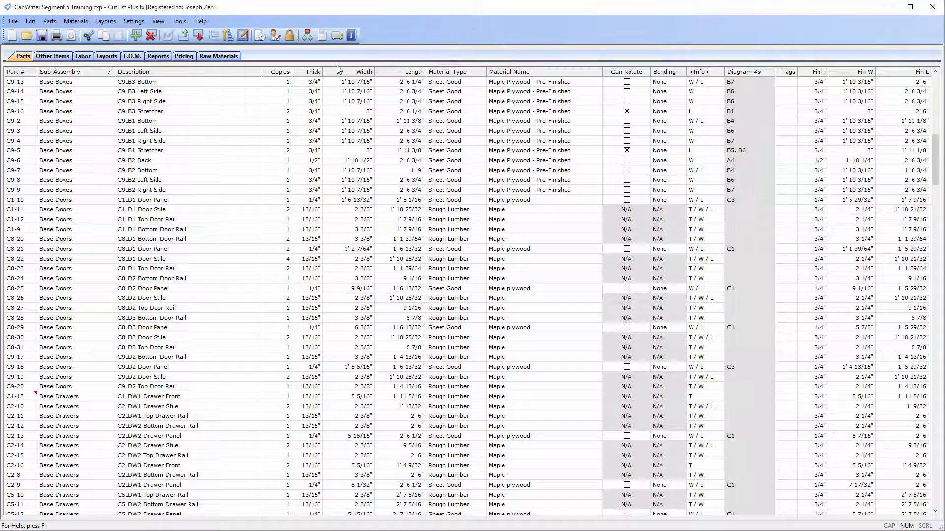
Step: Close CutList Plus fx without saving the project, and deselect the corner upper cabinet top in SketchUp
click(933, 7)
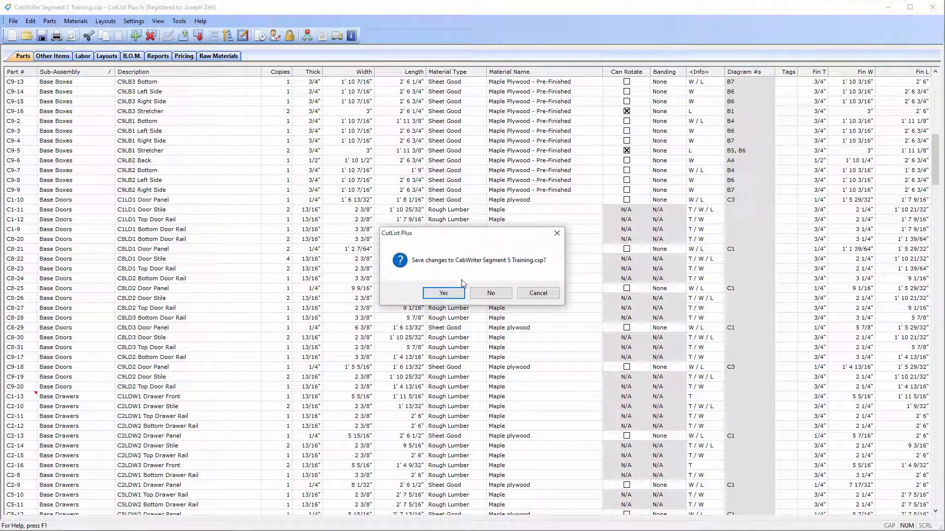
click(493, 295)
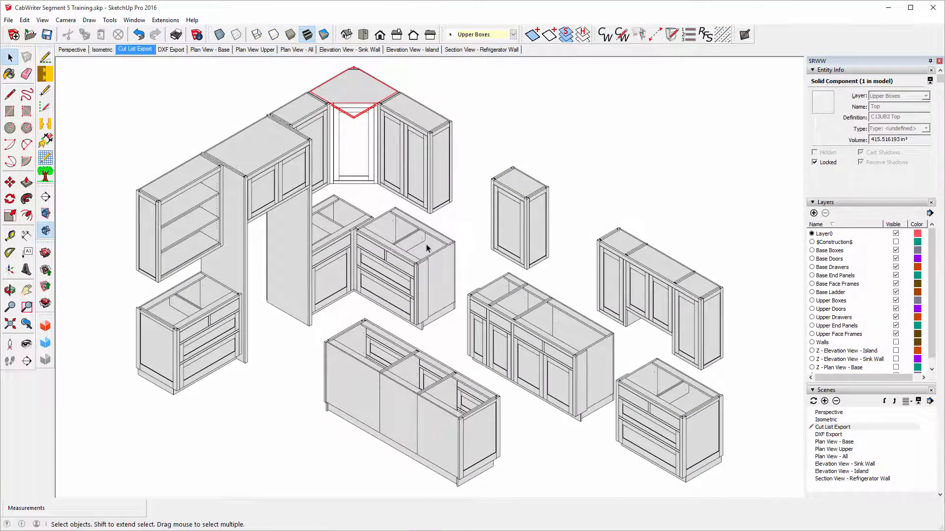
click(189, 123)
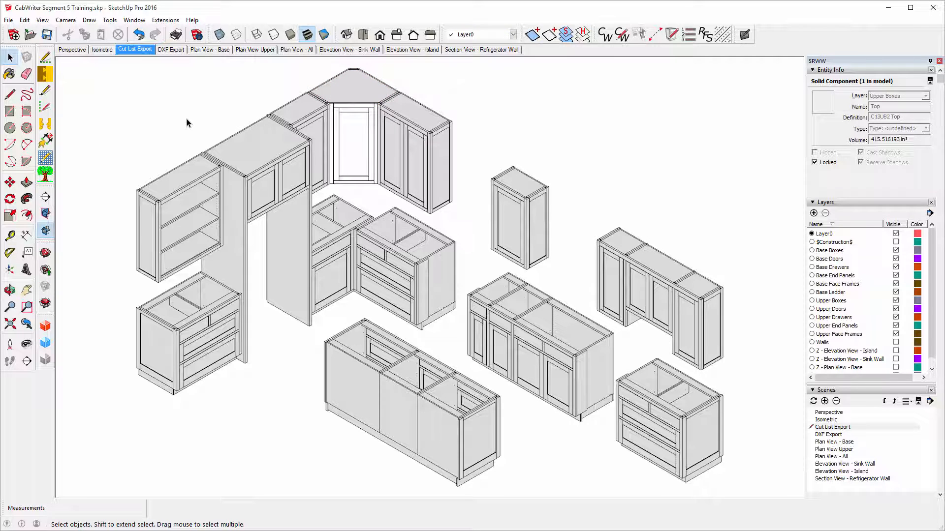
click(9, 58)
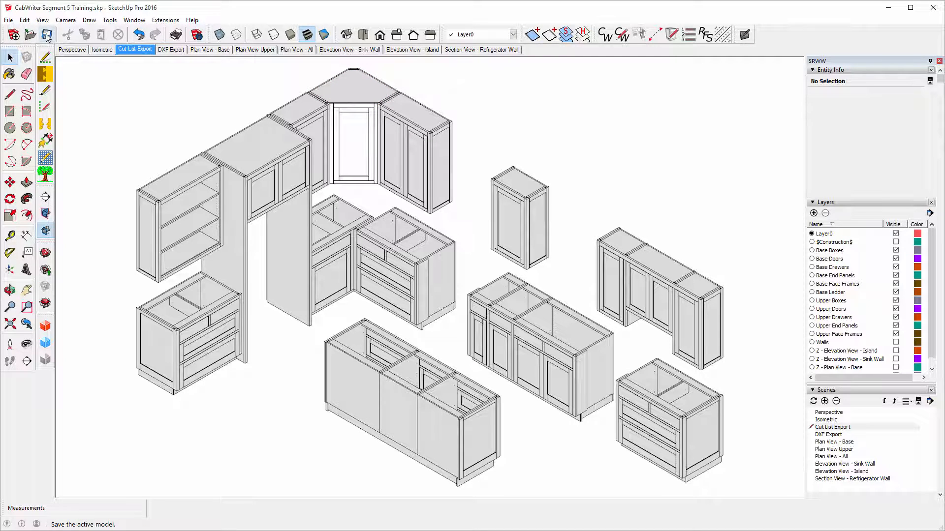